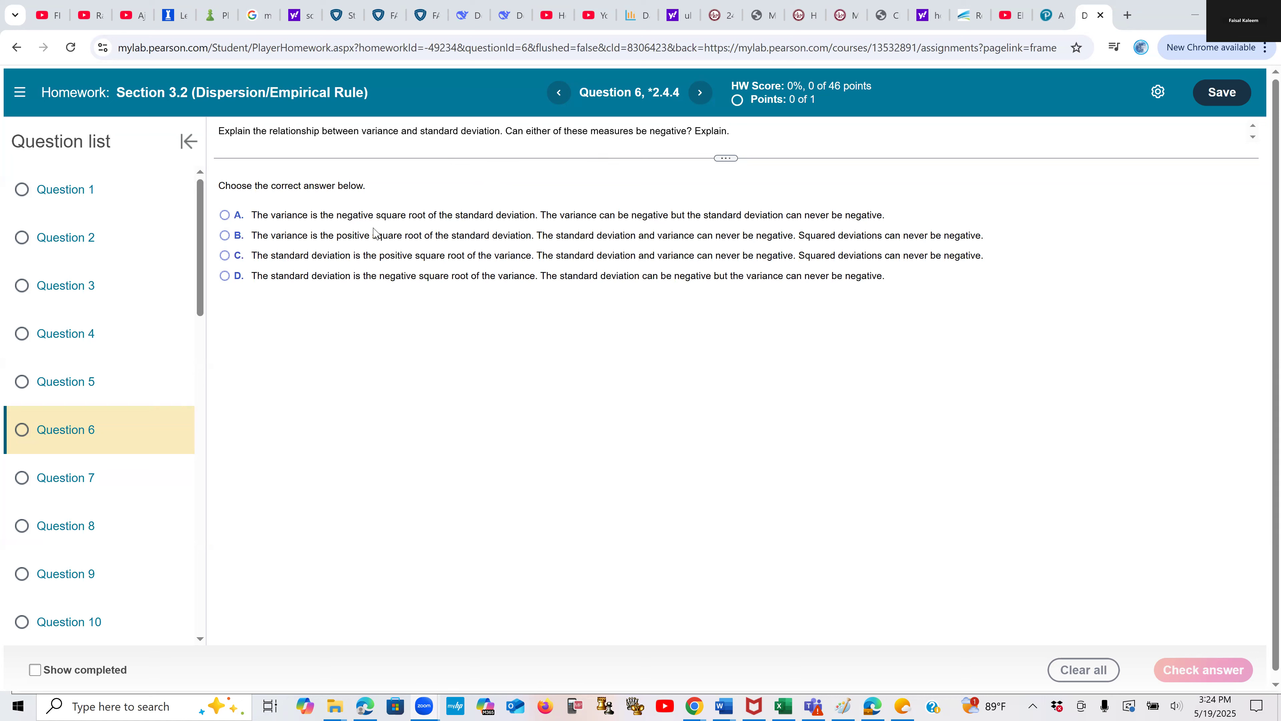
Step: Answer Question 6 with choice C and Question 7 with choice C, checking each answer and continuing to the following question
left_click(230, 255)
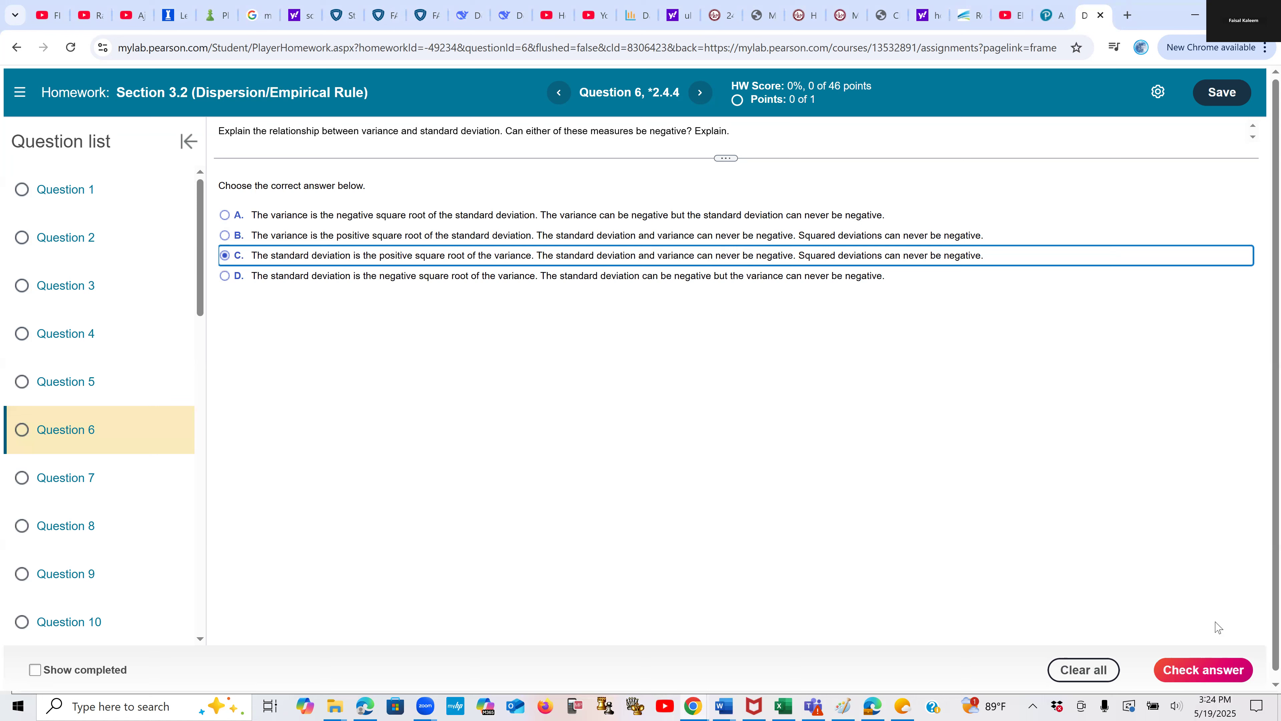
left_click(1203, 669)
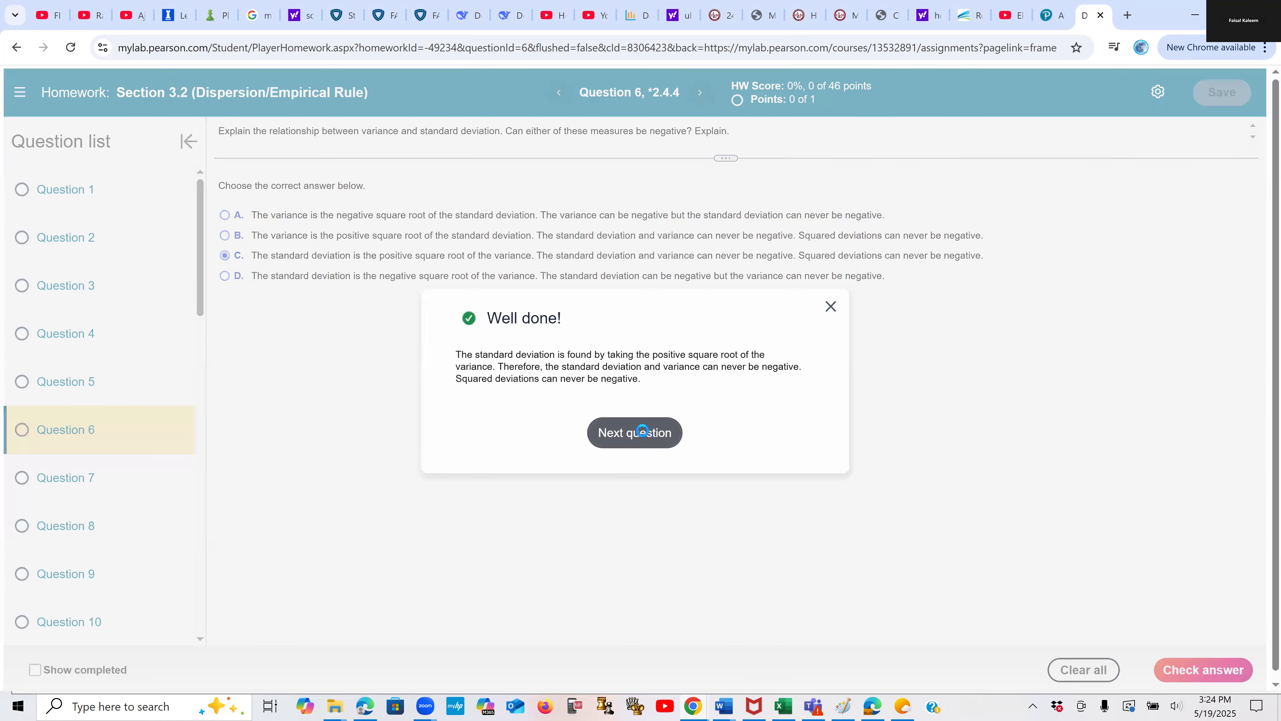
key("Return")
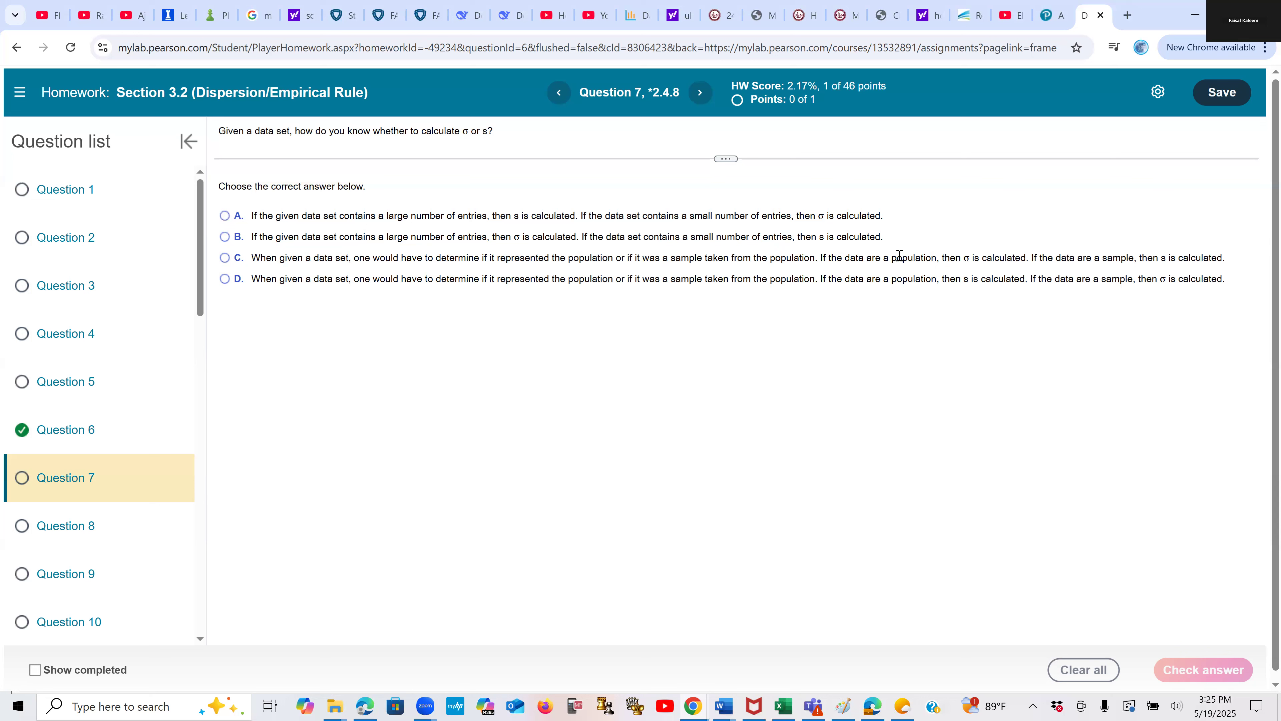
left_click(226, 260)
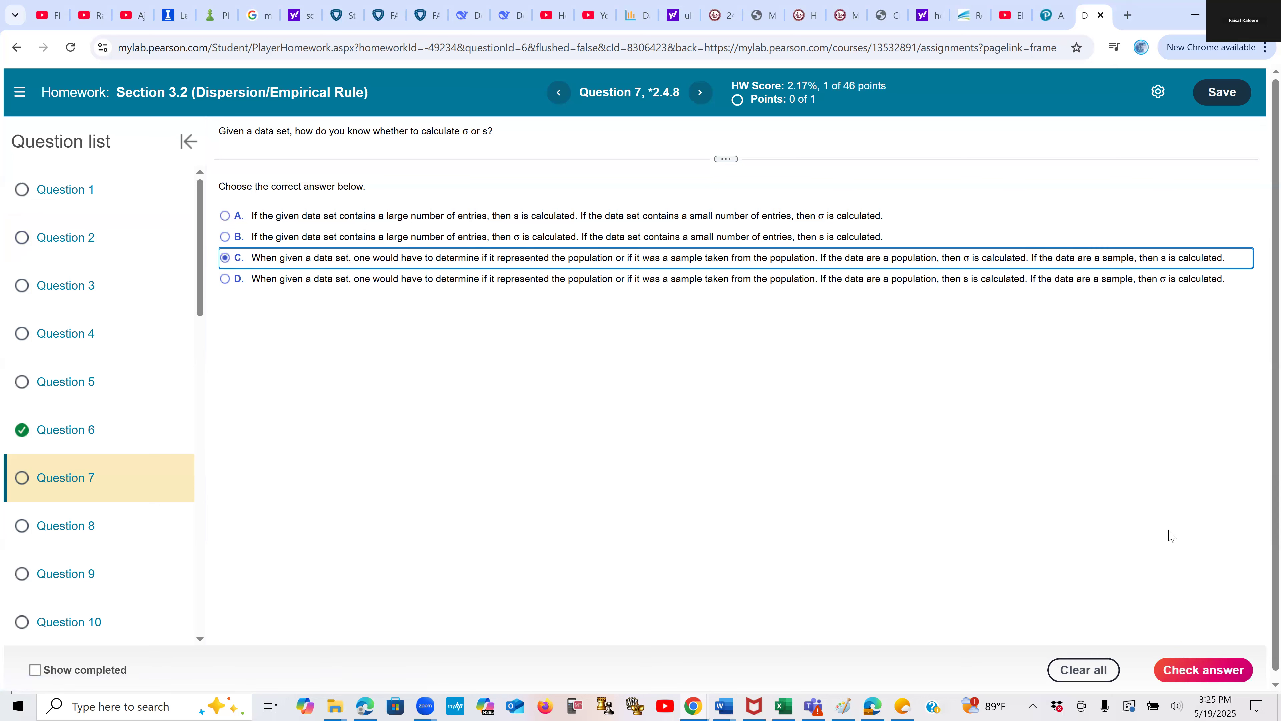
left_click(1203, 669)
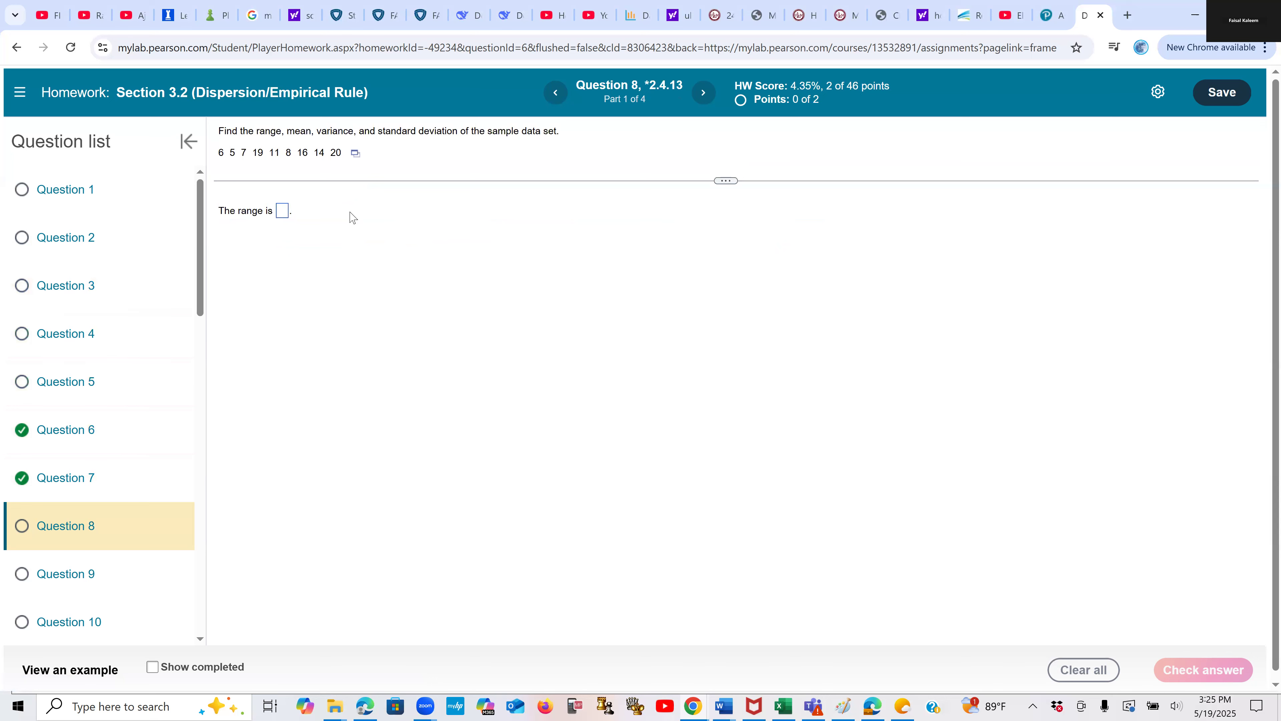
Step: Open the Question 8 sample data set in StatCrunch and move its window clear of the question's data
left_click(356, 154)
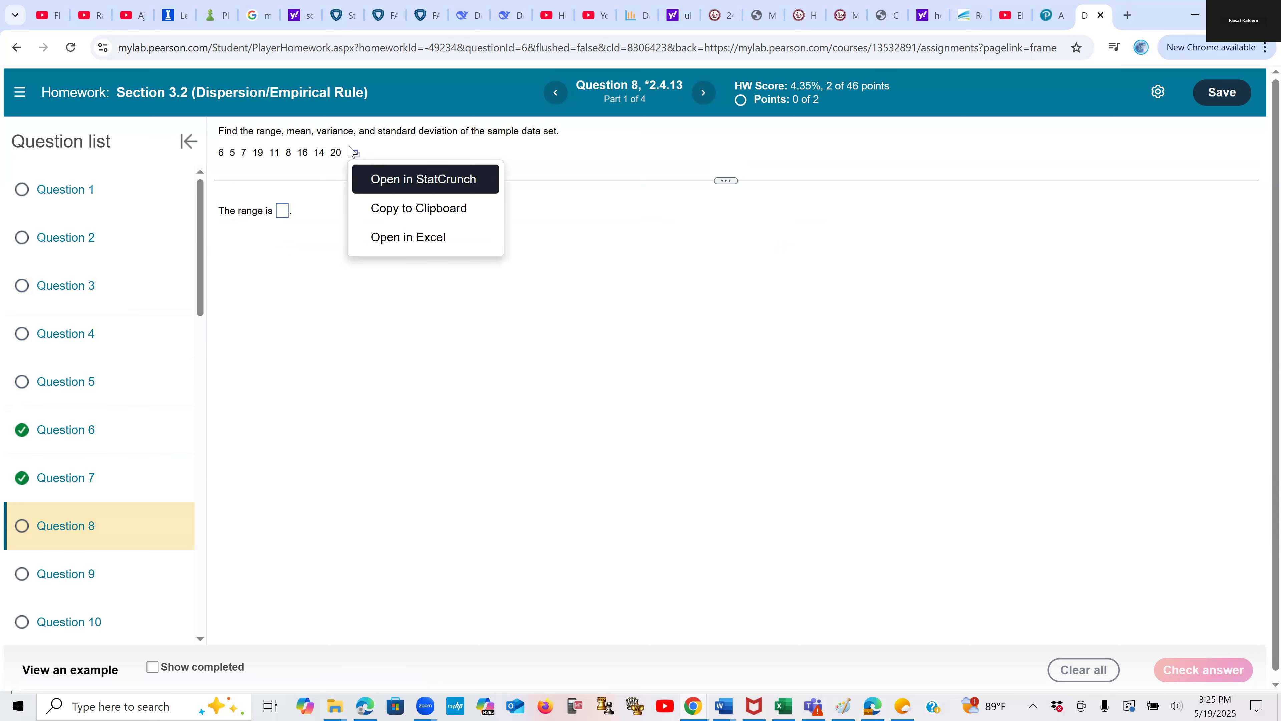
left_click(407, 181)
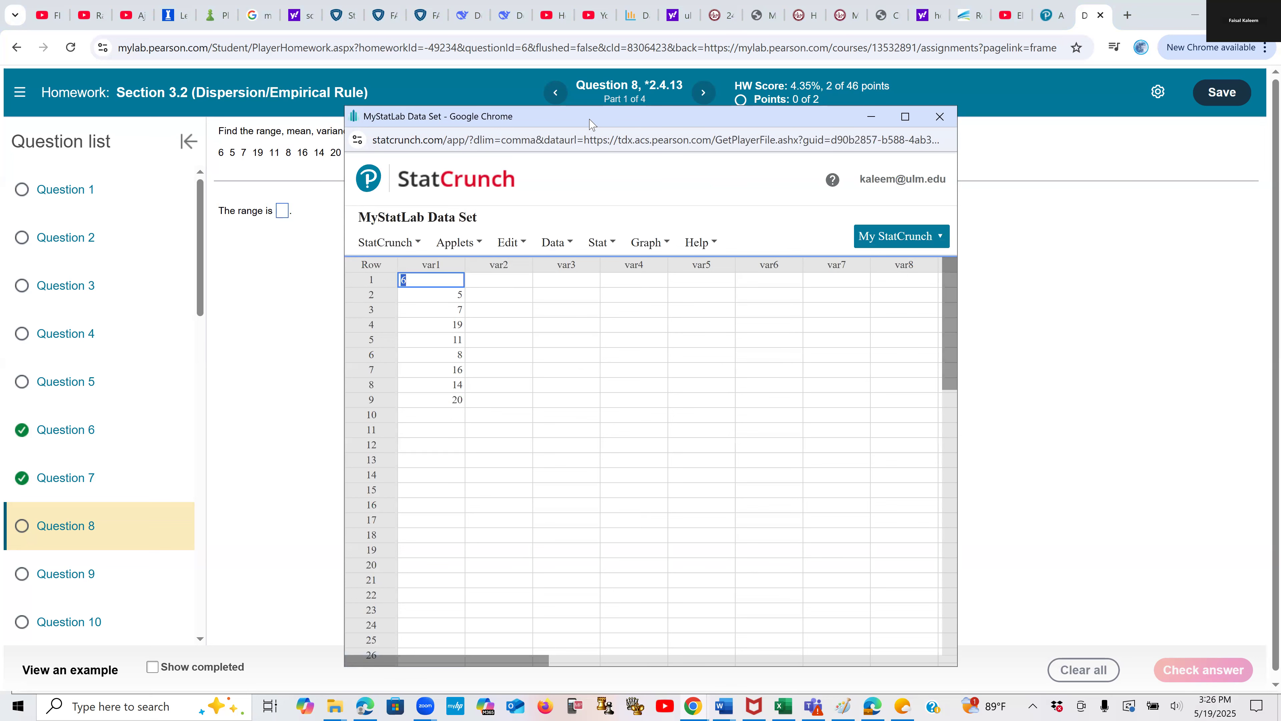
left_click_drag(589, 119, 667, 175)
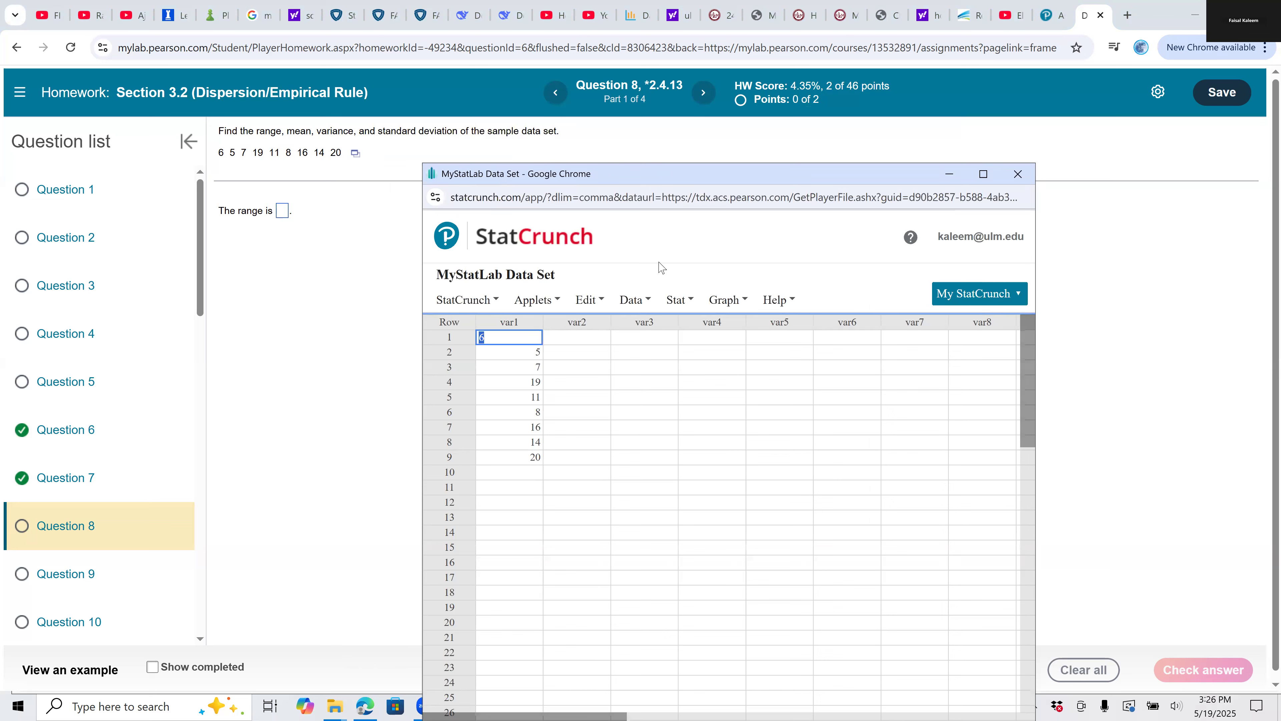
Step: Compute column summary statistics for var1 in StatCrunch with the default statistics, including mean, variance, standard deviation and range
left_click(677, 301)
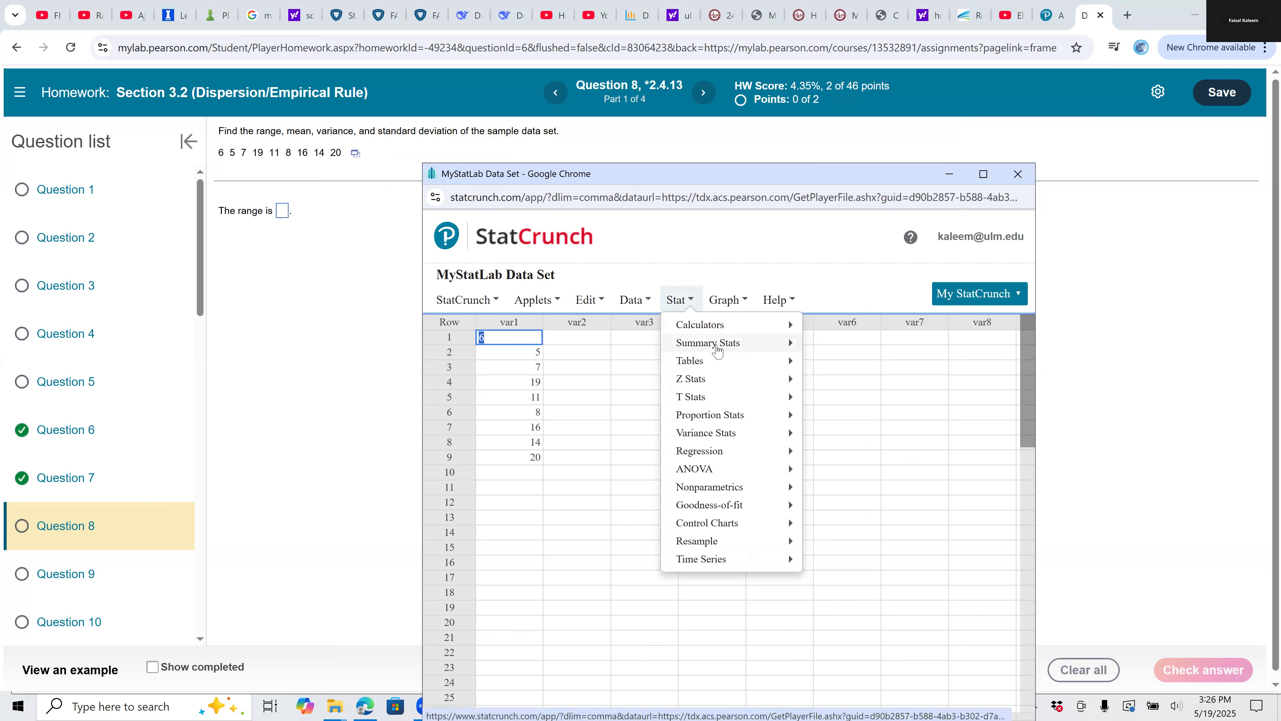
mouse_move(717, 350)
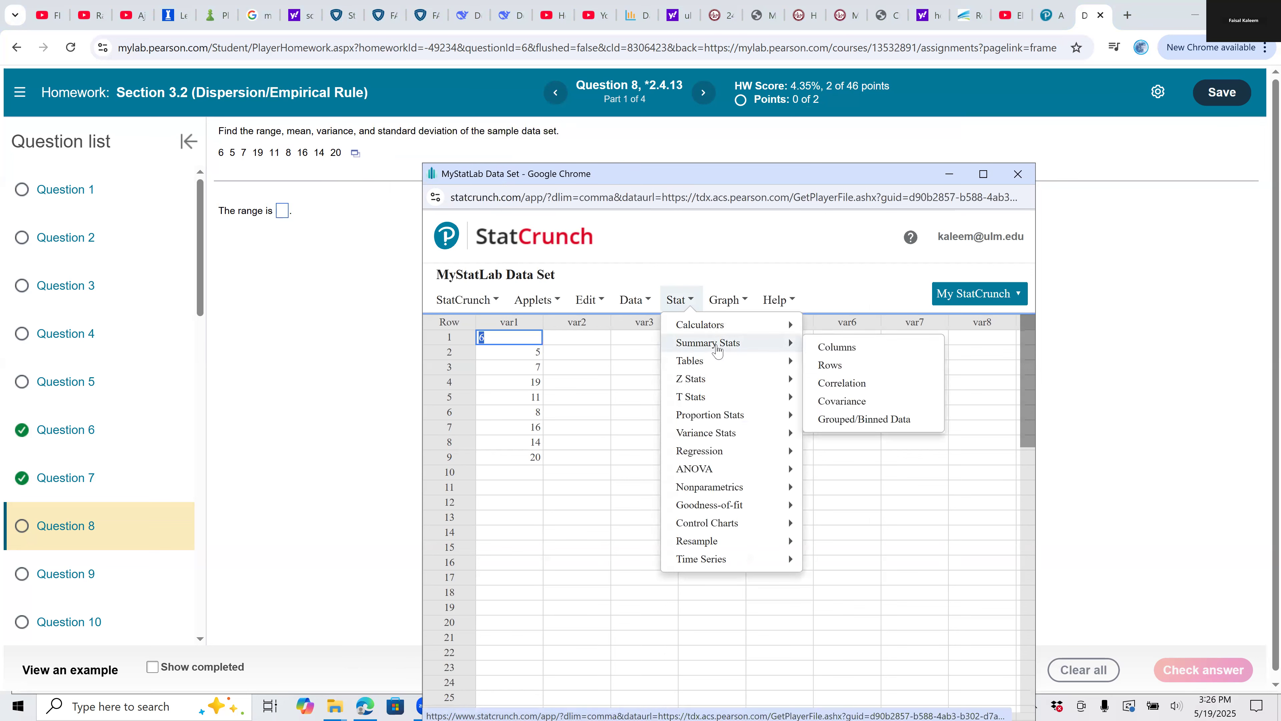
left_click(848, 352)
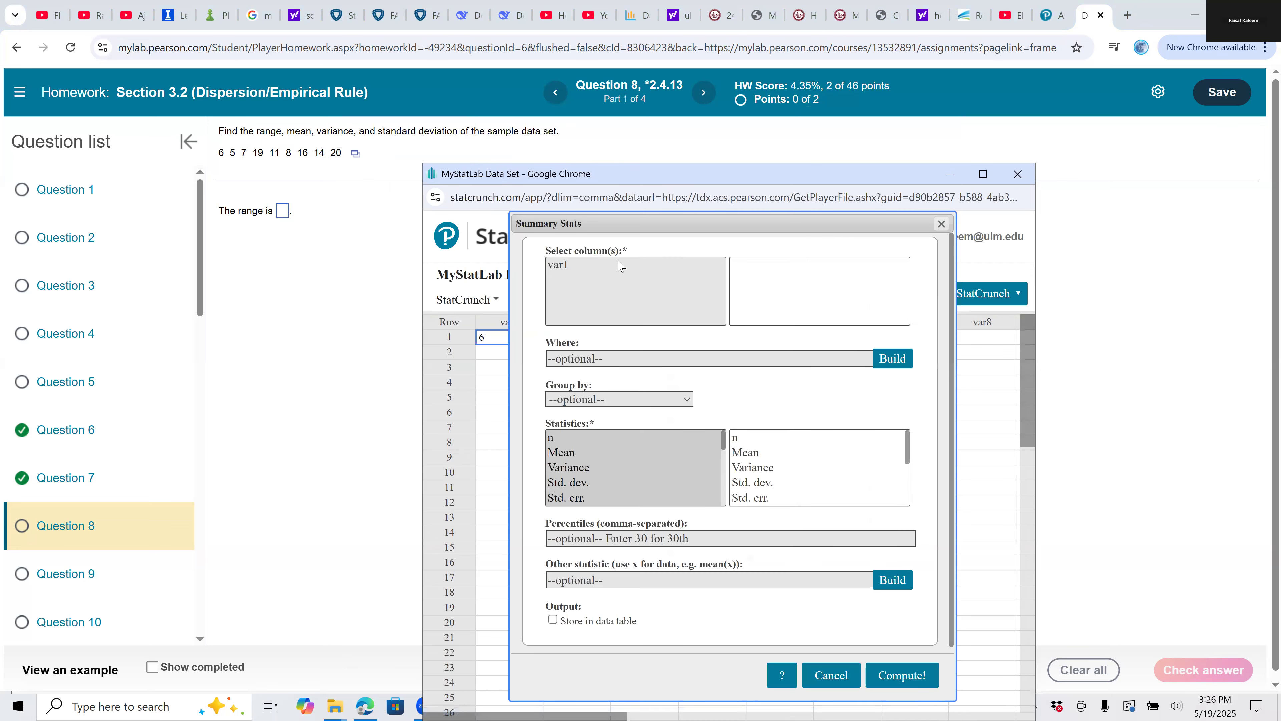
left_click(561, 266)
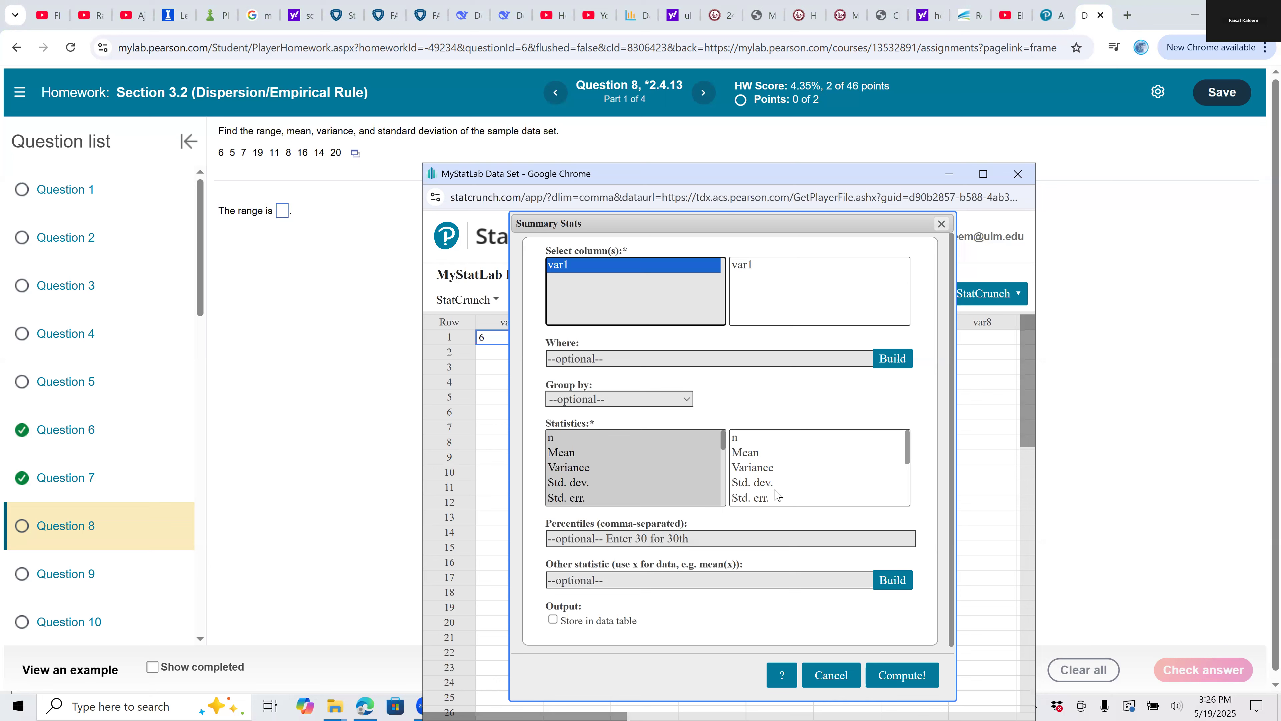
scroll(770, 500, "down", 3)
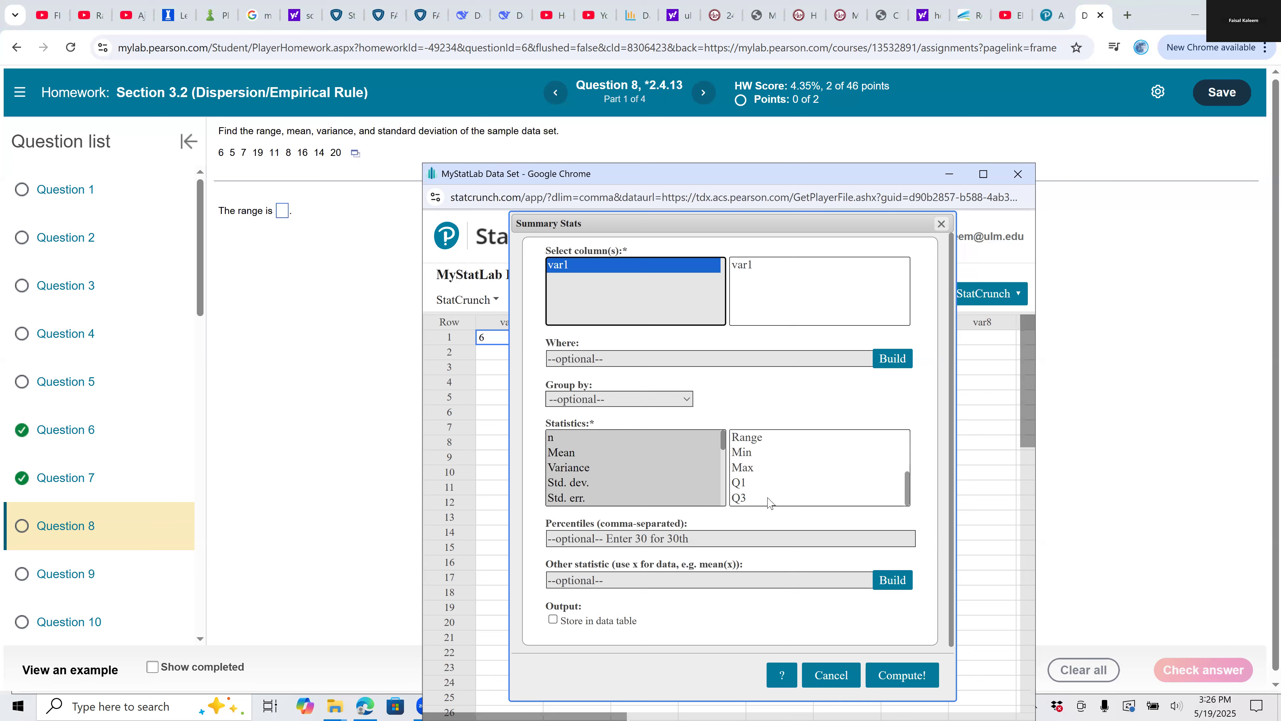
scroll(767, 492, "down", 1)
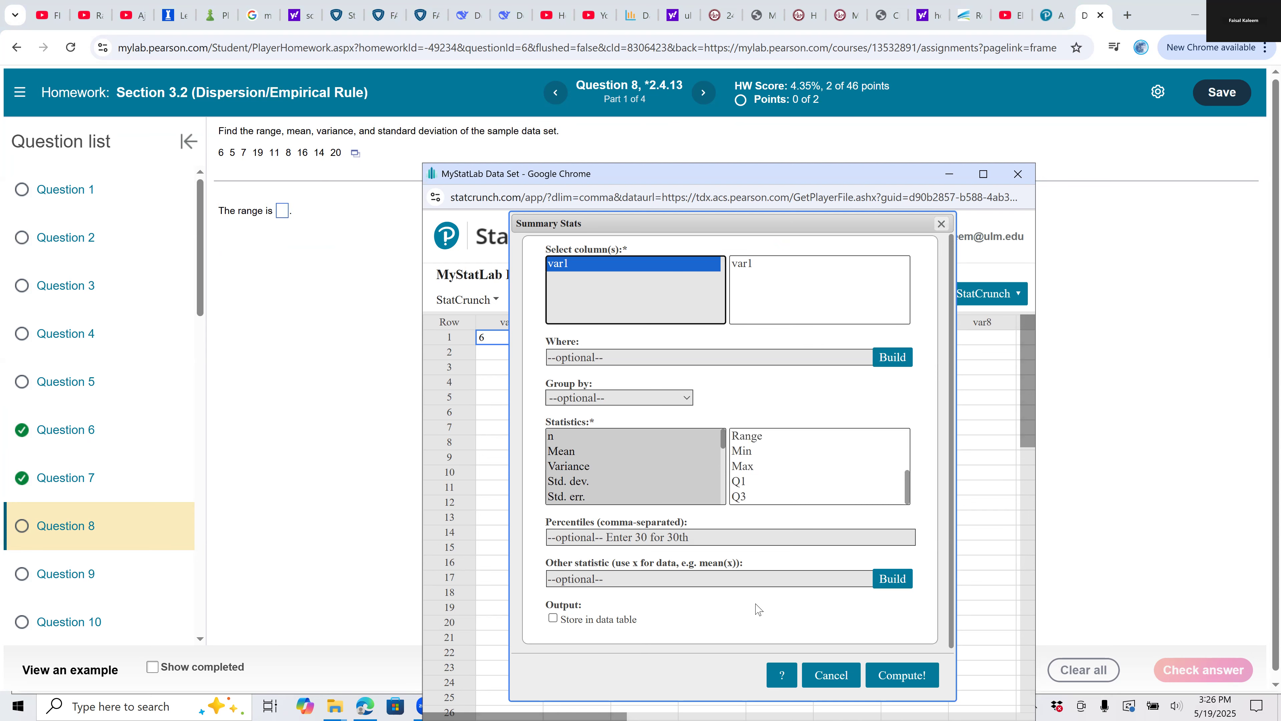
left_click_drag(816, 171, 845, 102)
left_click(937, 607)
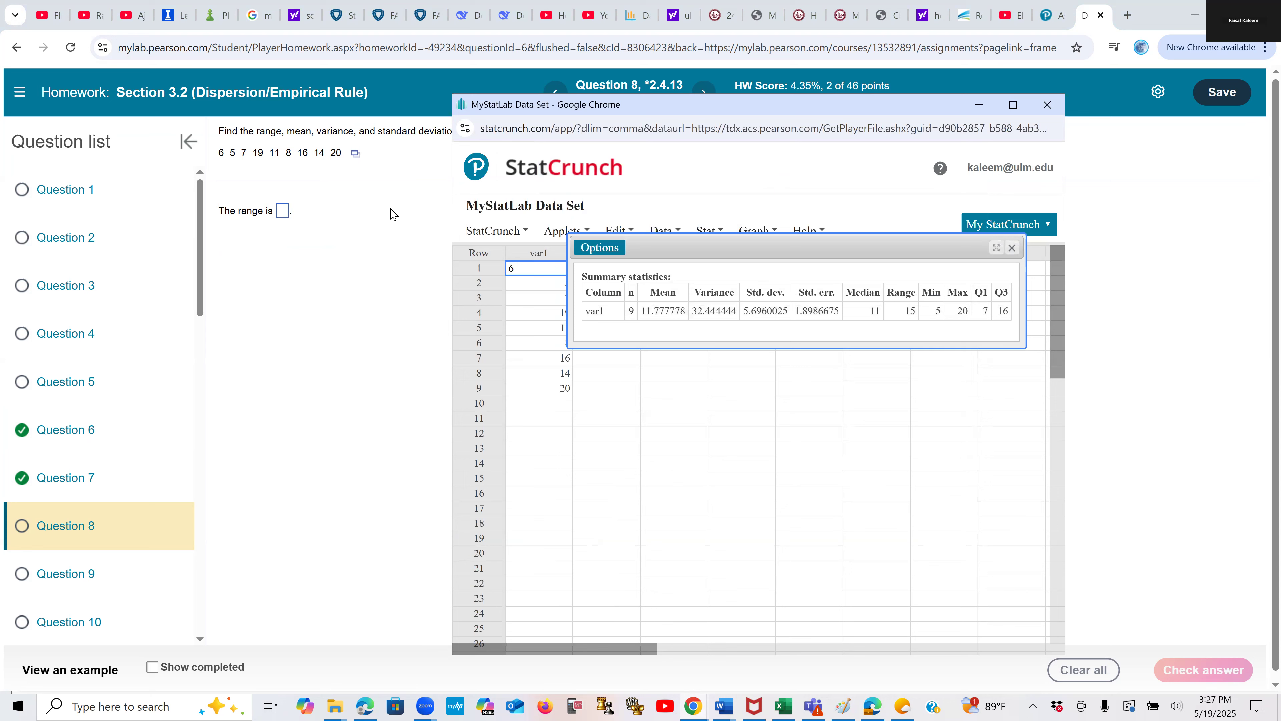
Step: Enter 15 as the range in Question 8 and check the answer
left_click(285, 213)
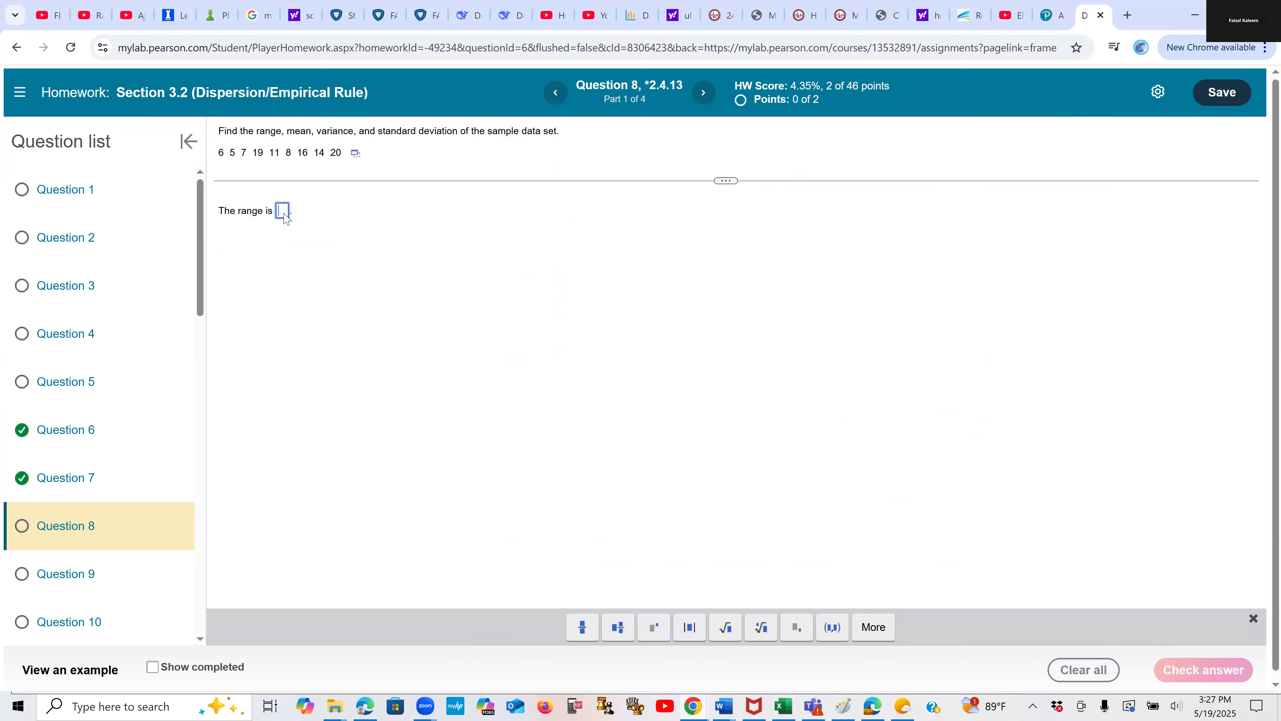
type("15")
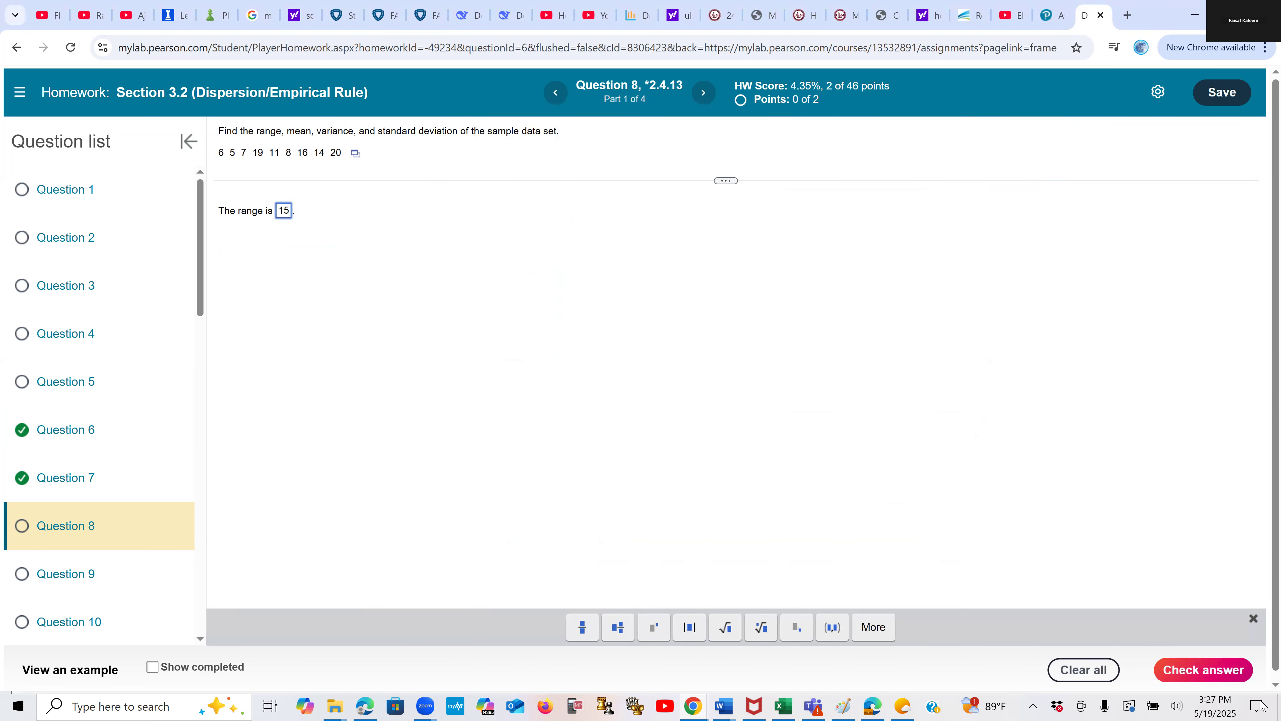
left_click(1217, 684)
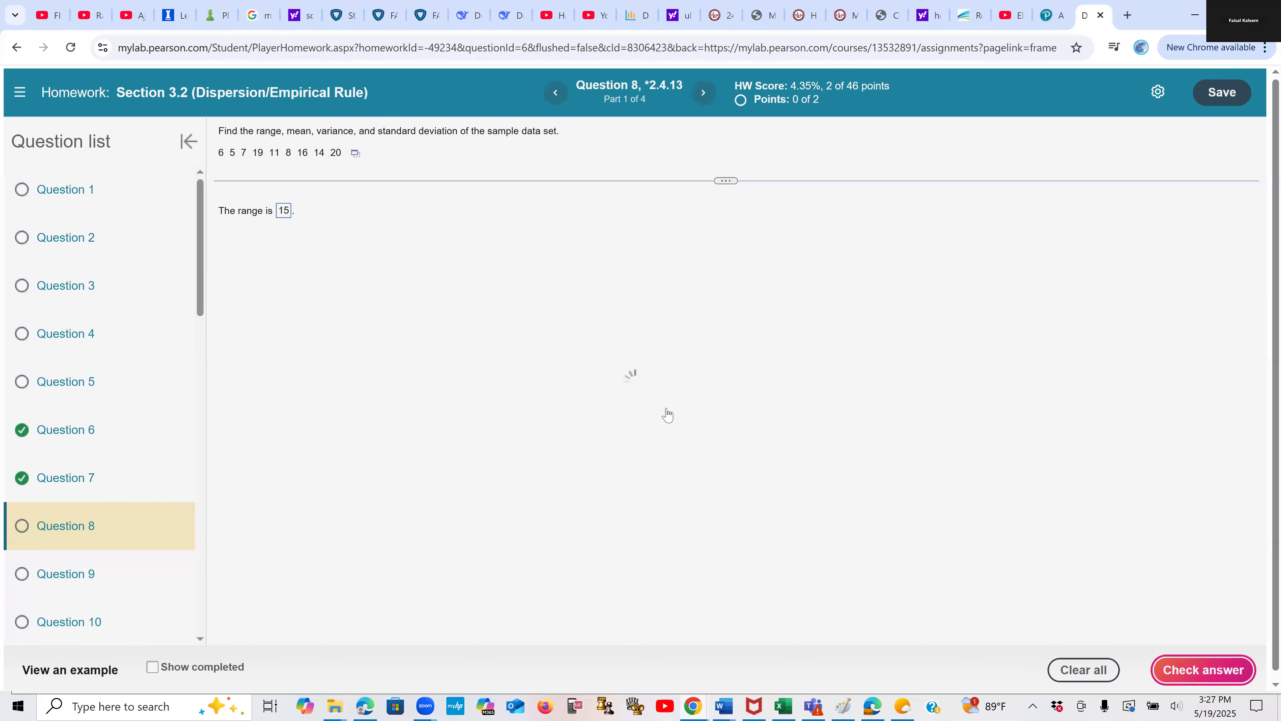
left_click(638, 412)
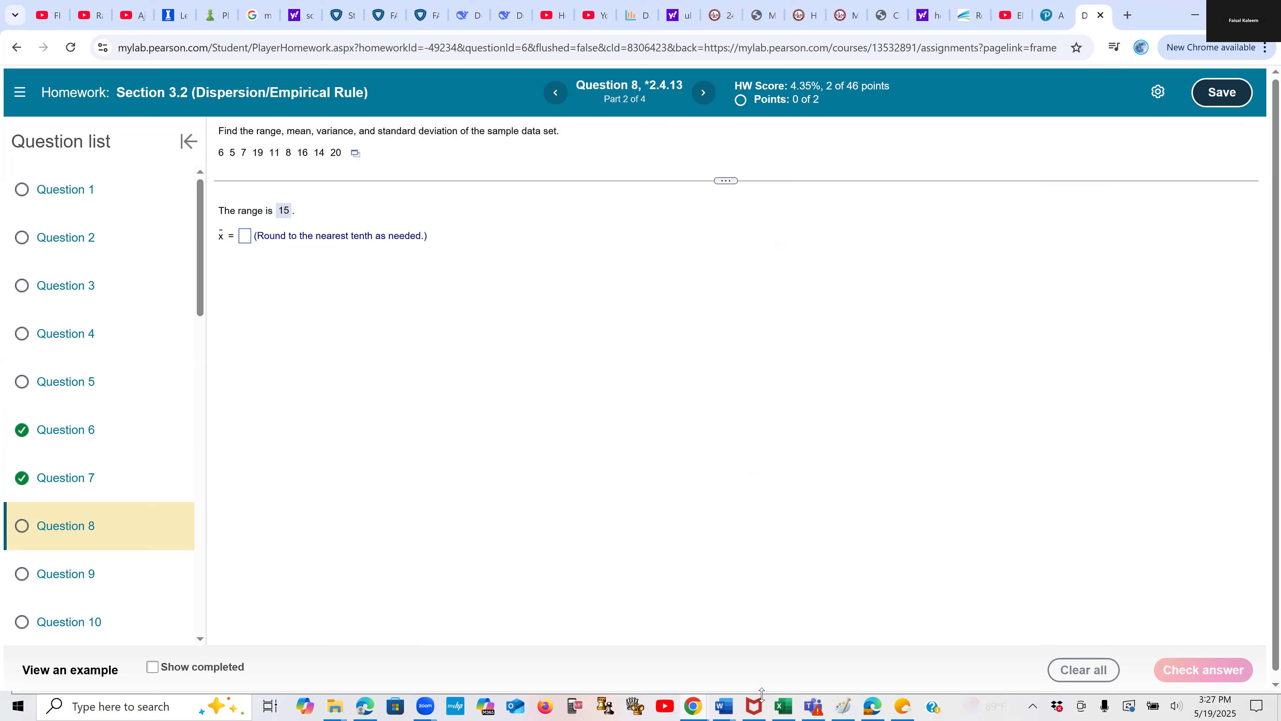
Step: Consult the mean in the StatCrunch results, enter 11.8 as the sample mean x̄, and check the answer
mouse_move(694, 706)
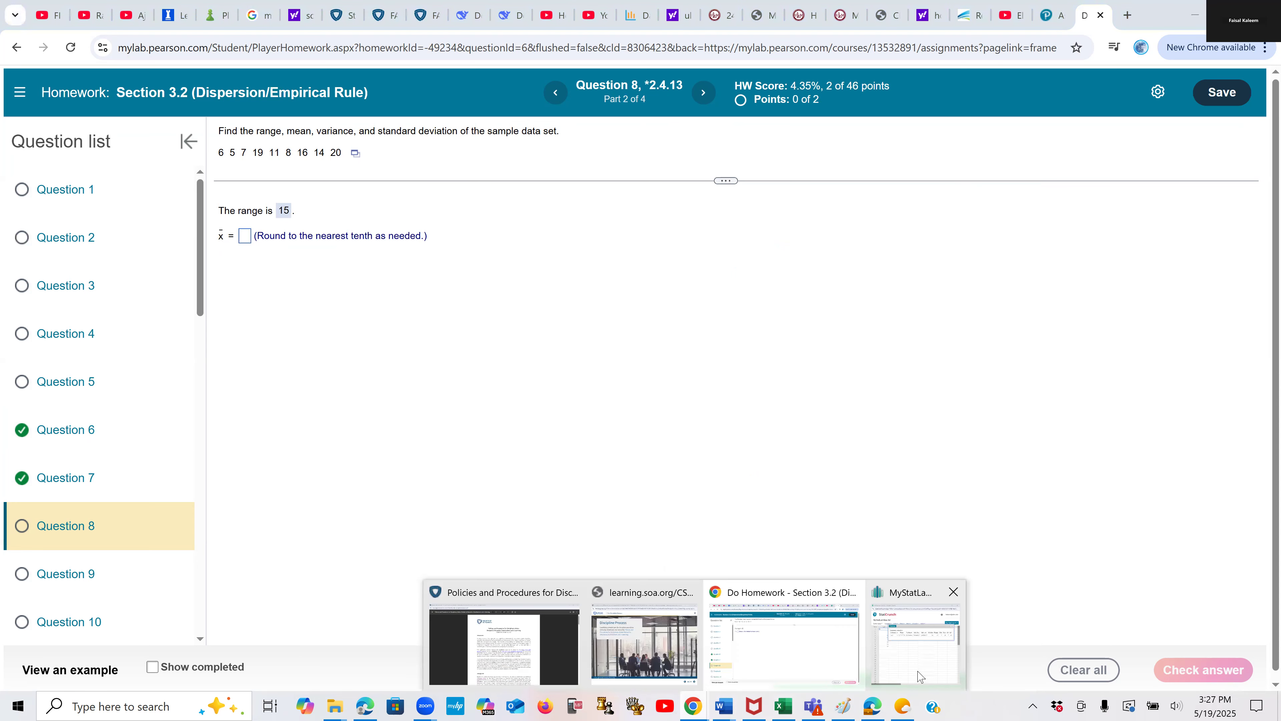
left_click(917, 672)
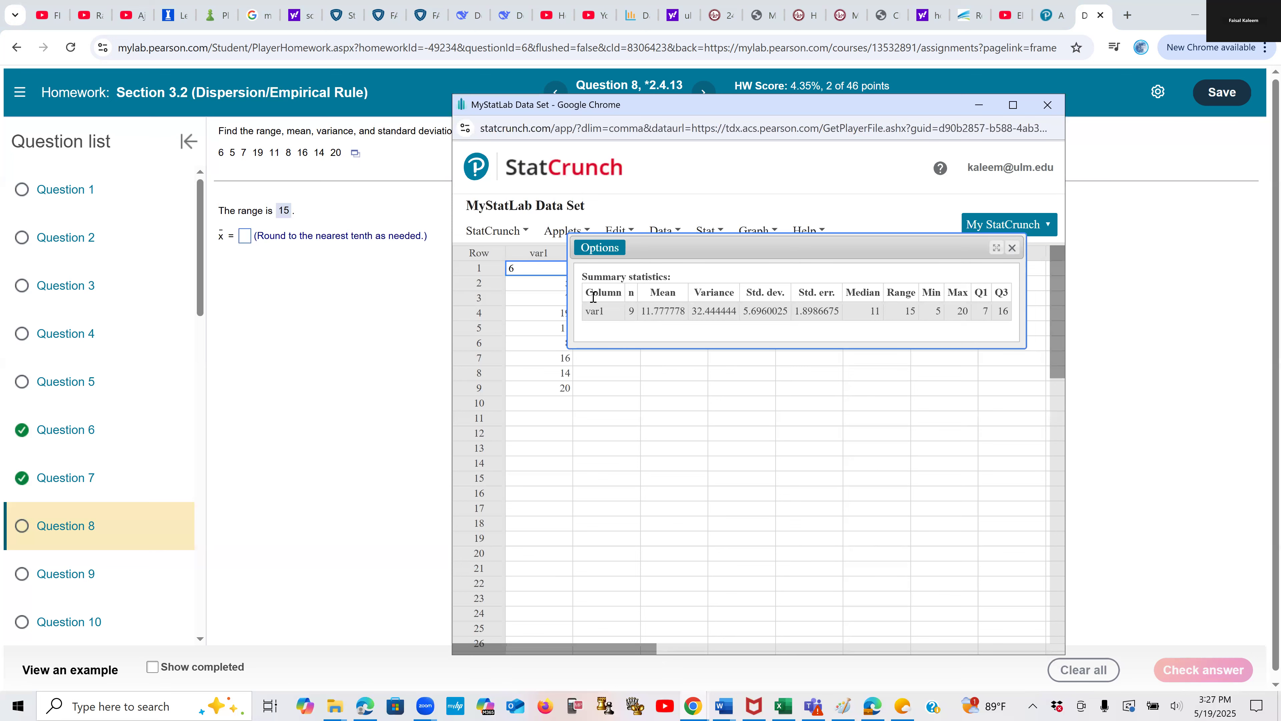
left_click(246, 239)
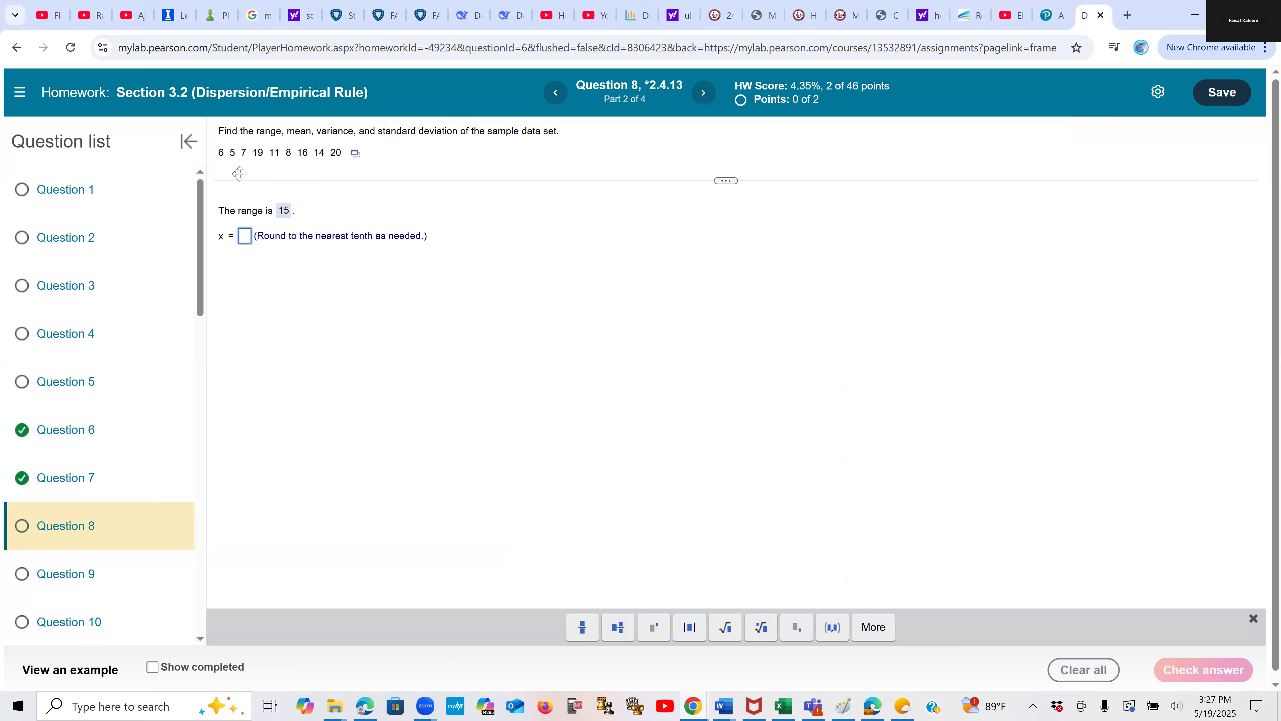
type("11.8")
left_click(1203, 671)
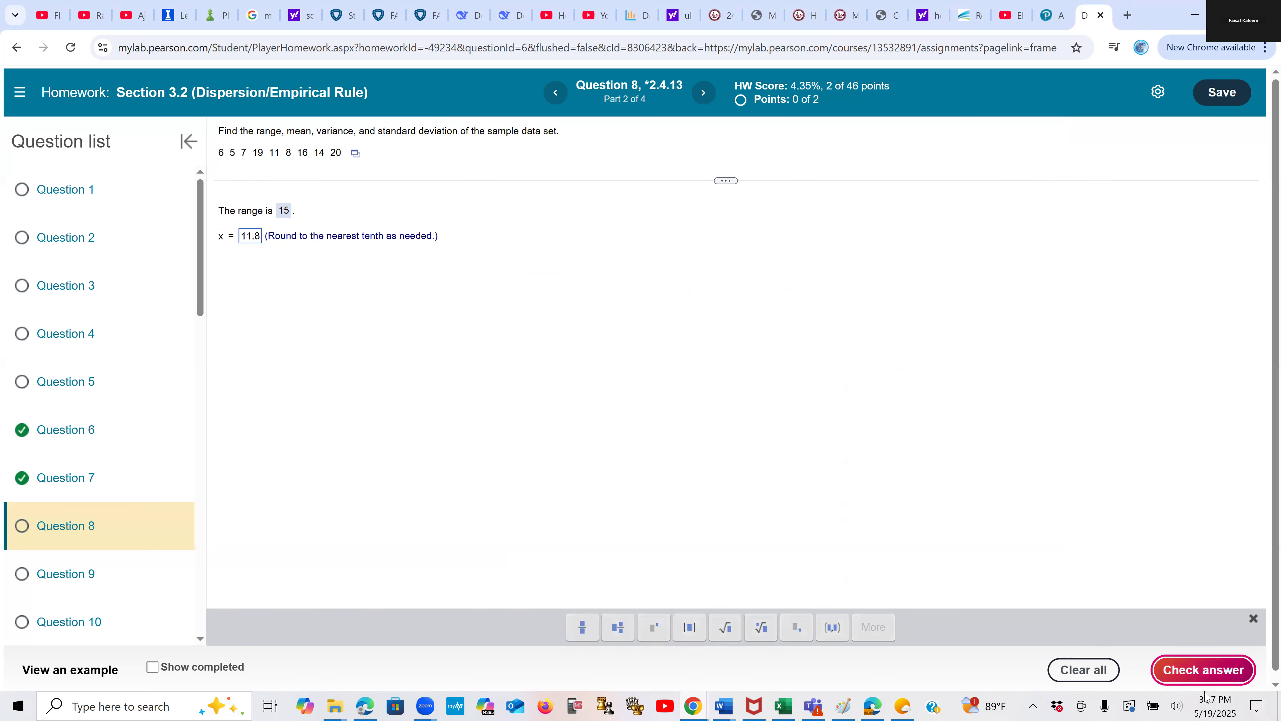
left_click(625, 418)
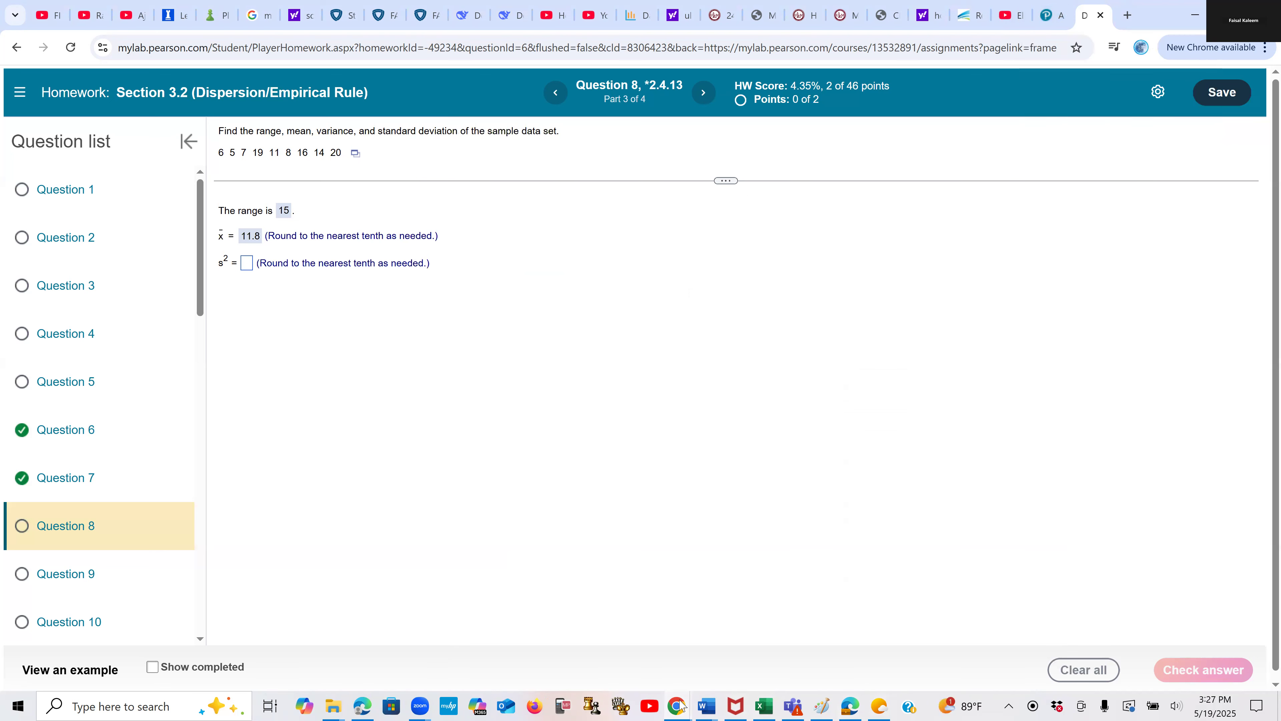
Step: Consult the variance in the StatCrunch results, enter 32.4 as the sample variance s², and check the answer
mouse_move(681, 704)
left_click(927, 662)
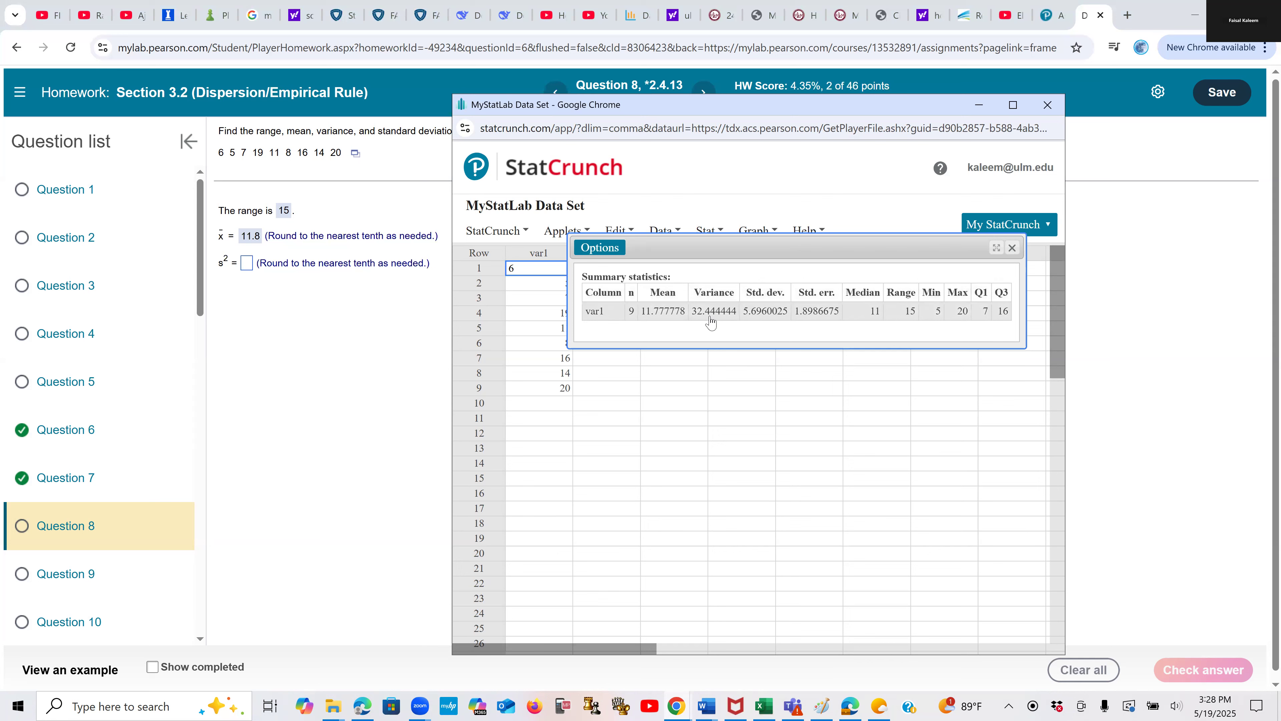
left_click(248, 263)
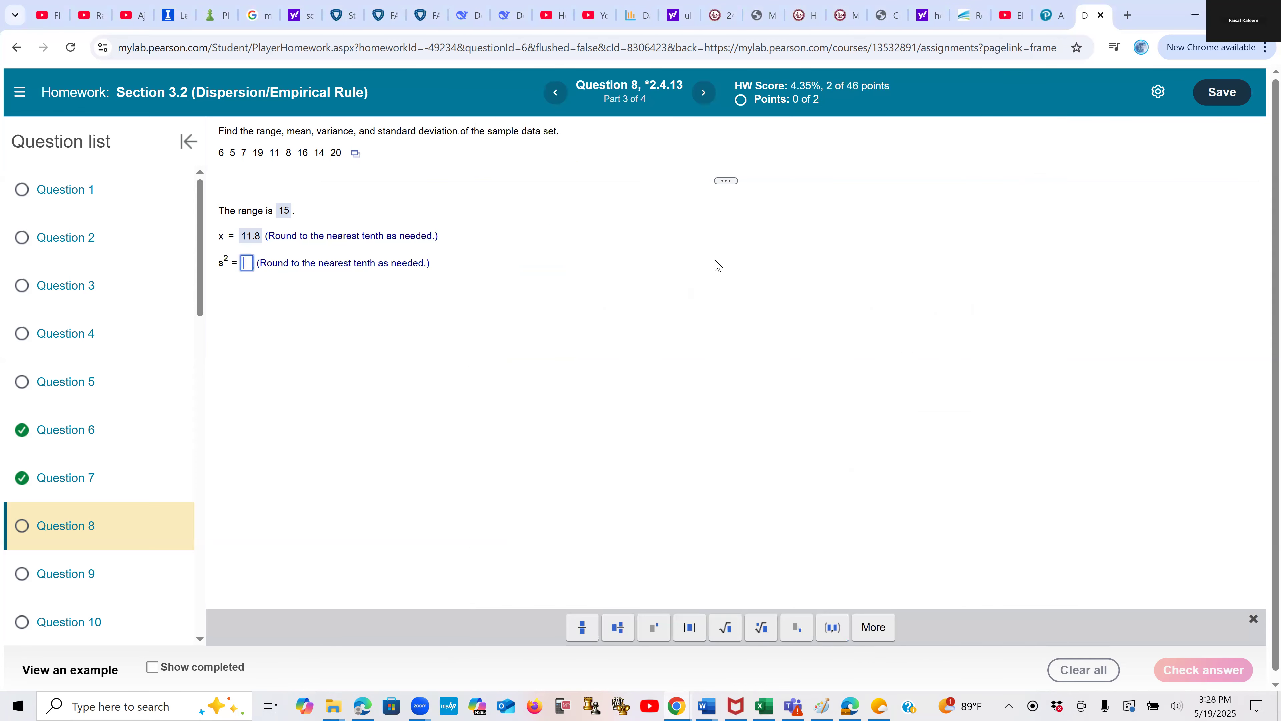
type("32.4")
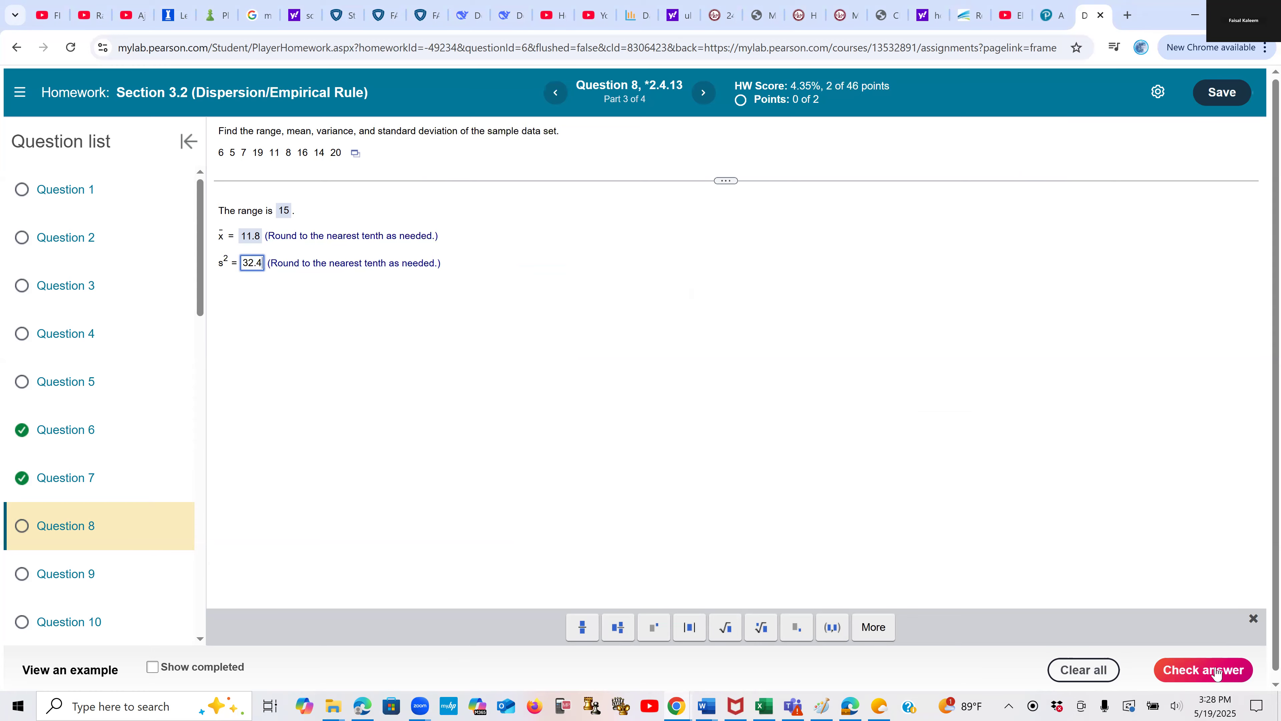
left_click(1214, 663)
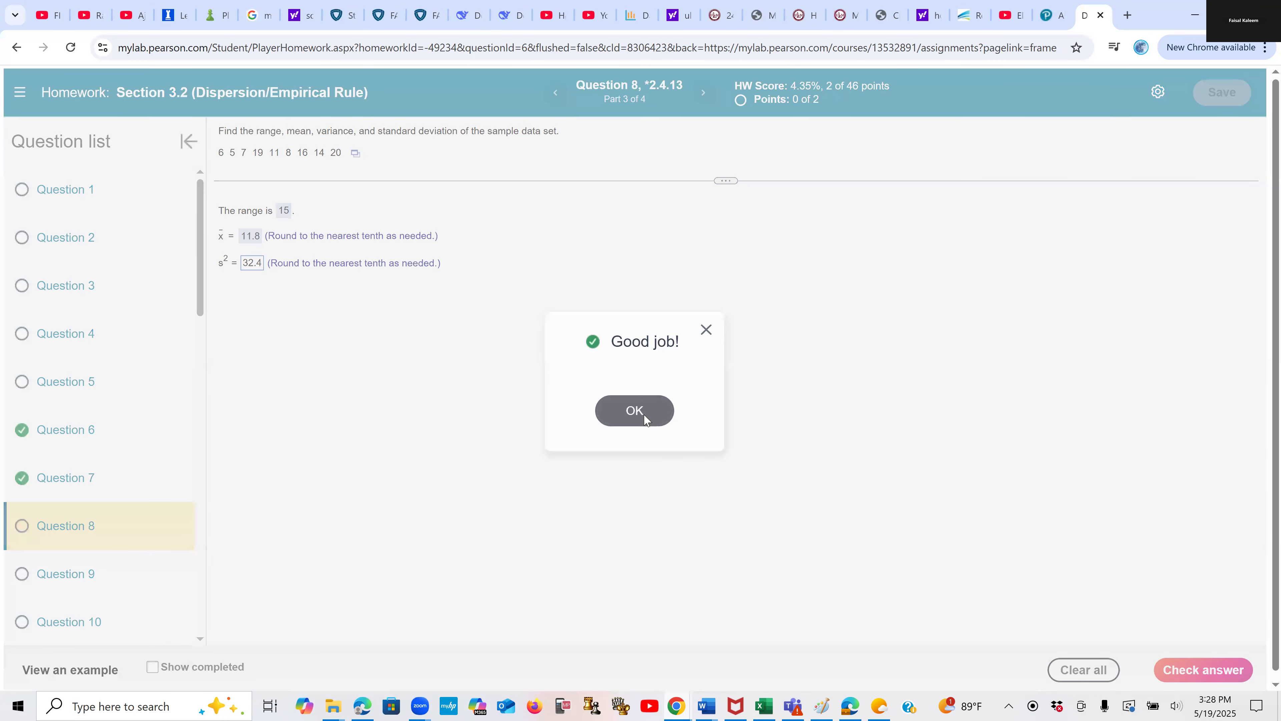
left_click(635, 410)
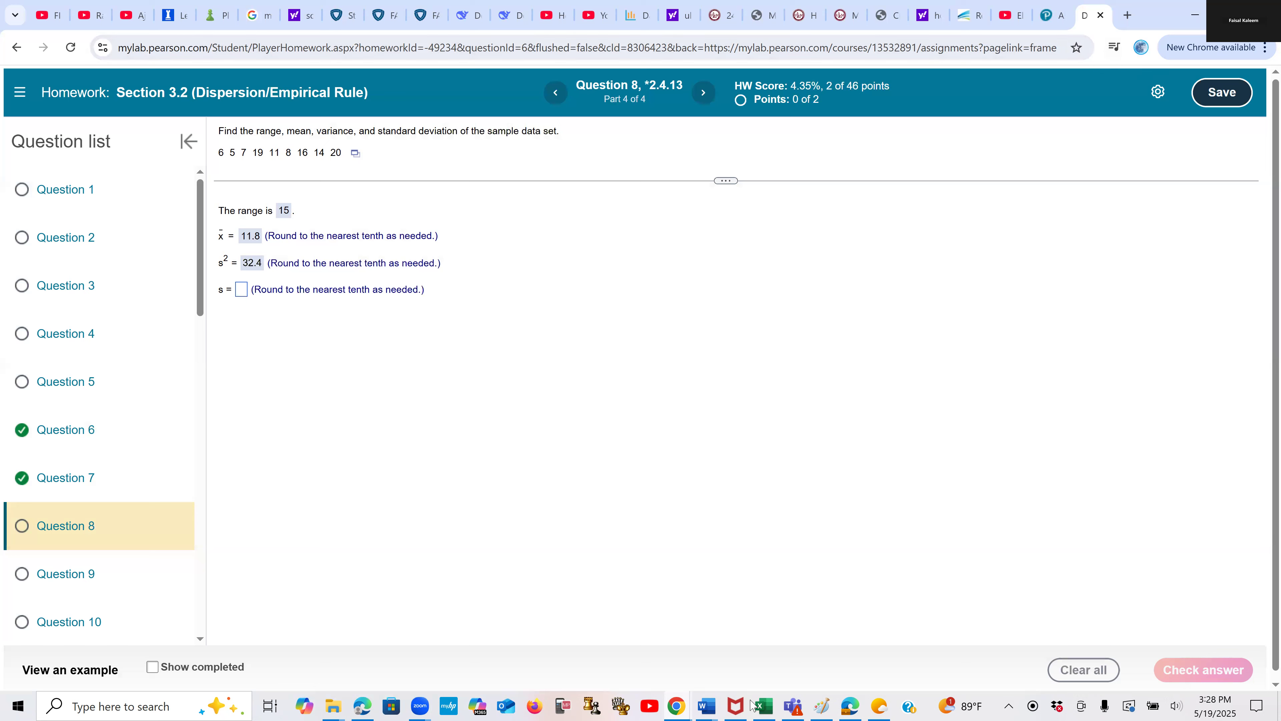
Step: Submit 5.7 as the sample standard deviation s from the StatCrunch results and advance past Question 9 to Question 10
mouse_move(676, 705)
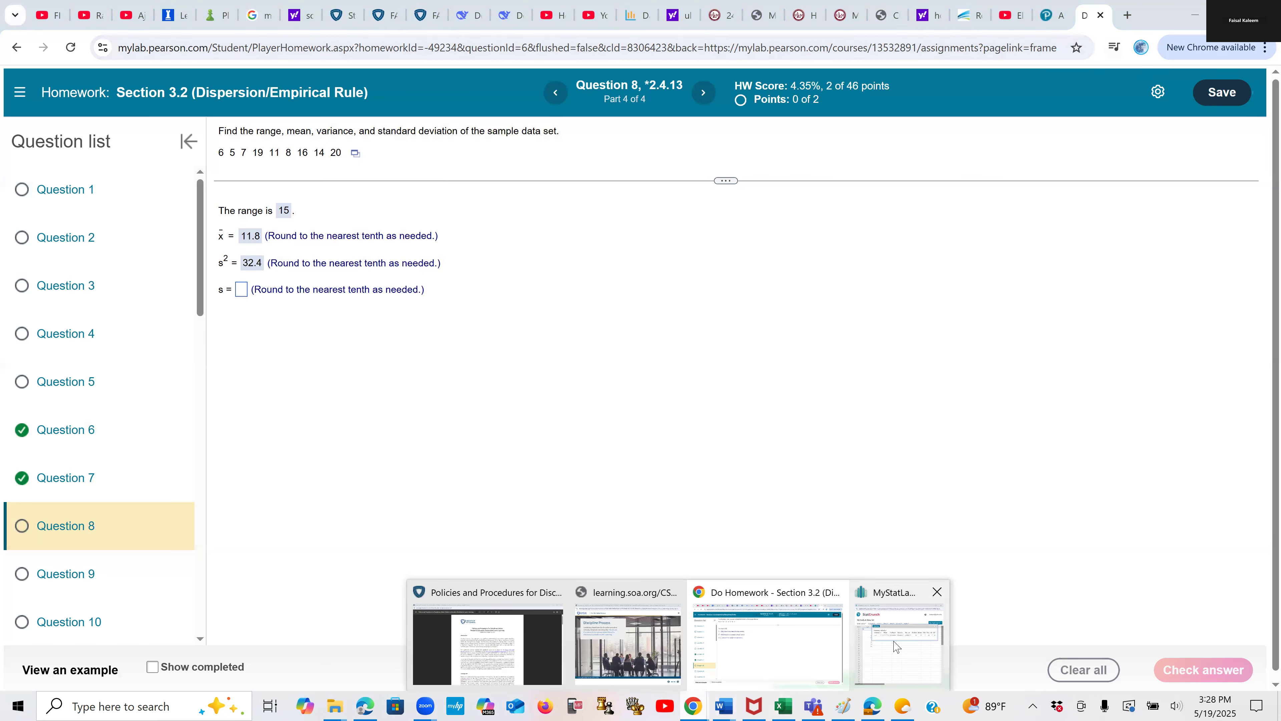
left_click(894, 646)
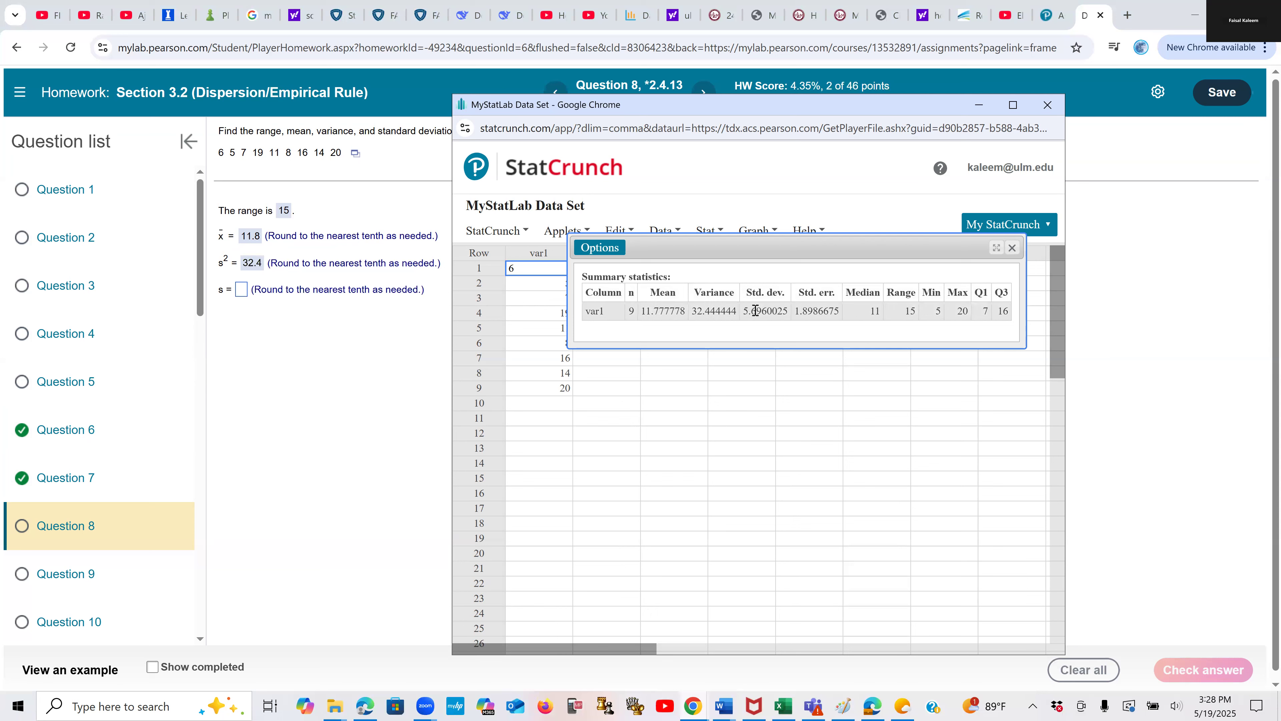
left_click(242, 289)
type("5.7")
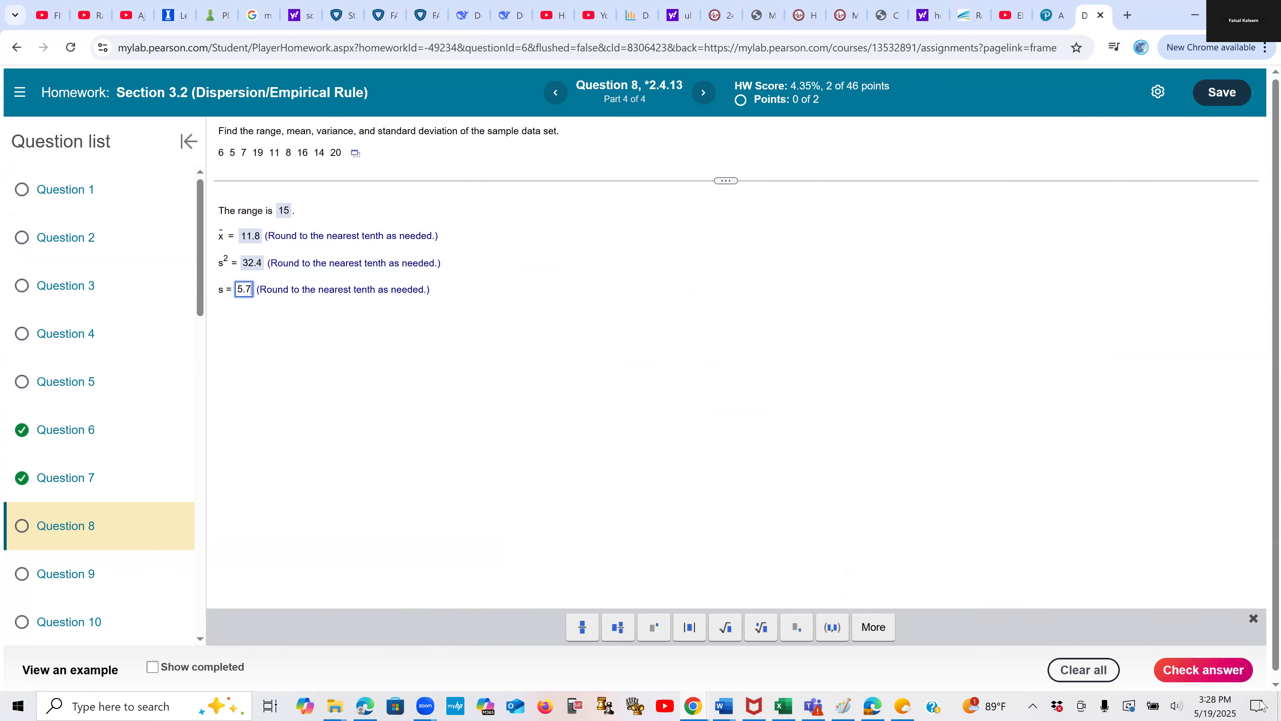
left_click(1220, 674)
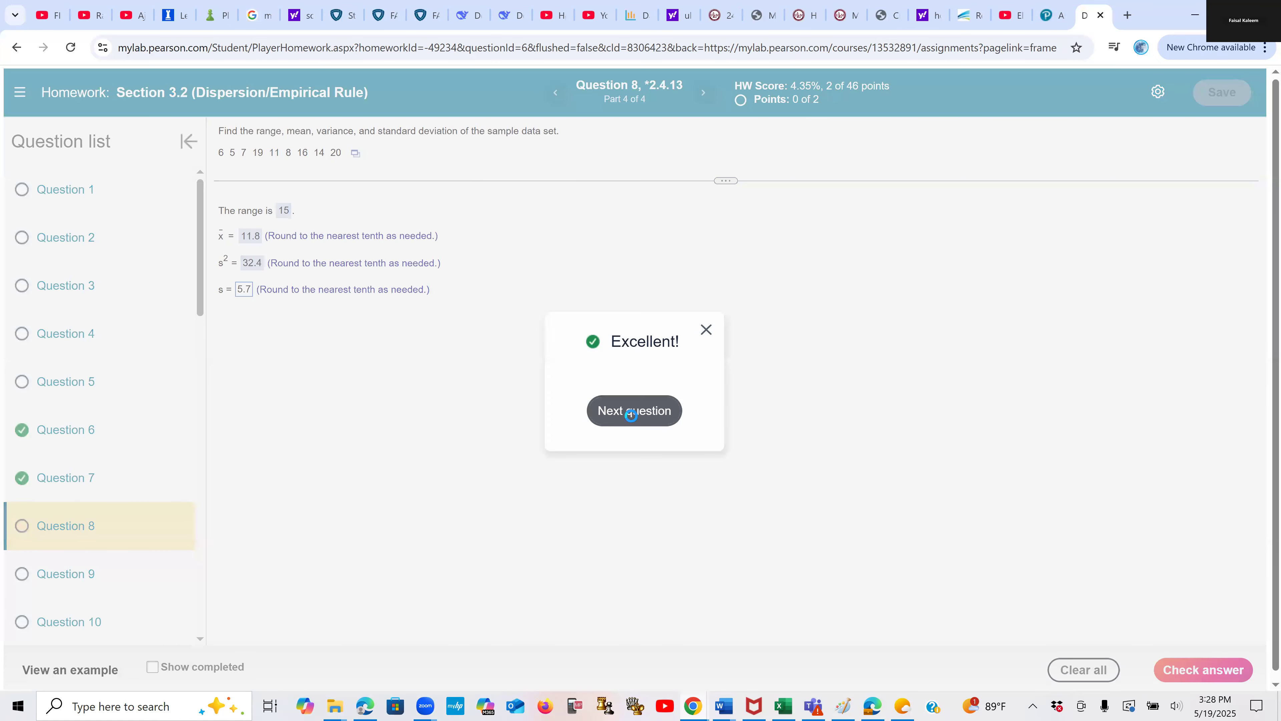
left_click(628, 410)
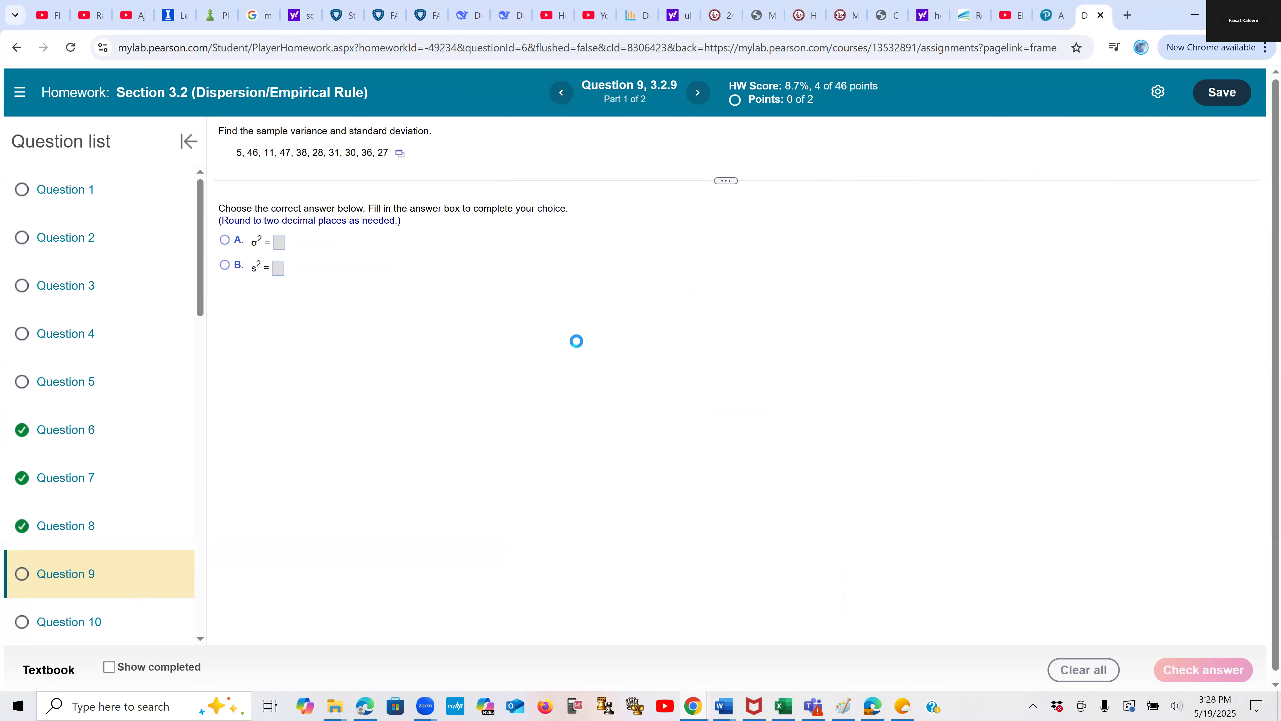
left_click(696, 93)
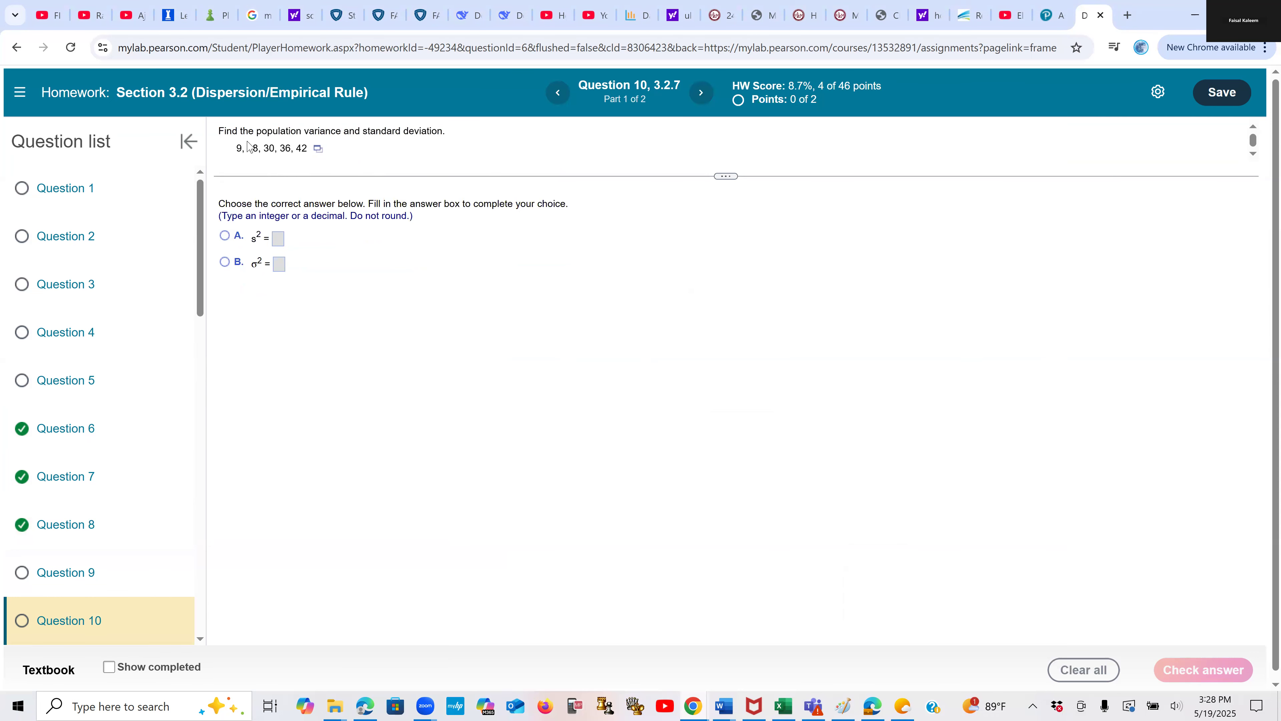
Step: Open Question 10's data set in StatCrunch and start column summary statistics, with the window moved clear of the answer choices
left_click(318, 149)
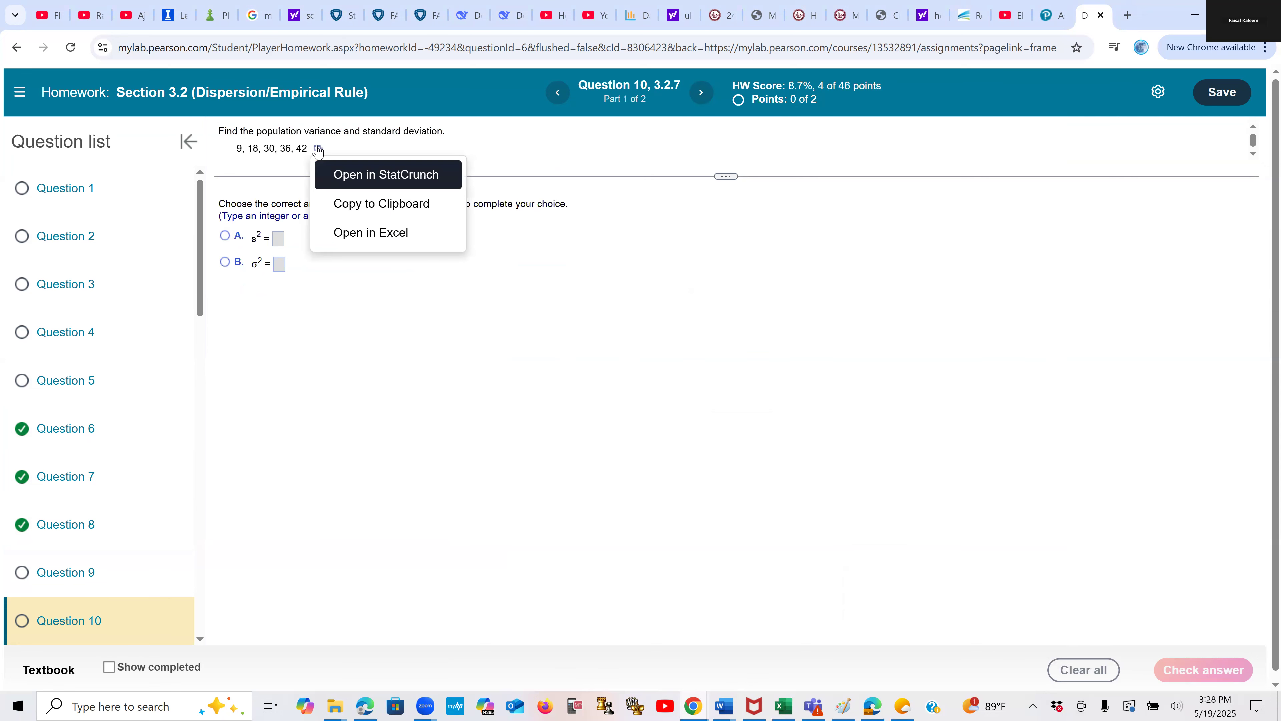
left_click(362, 176)
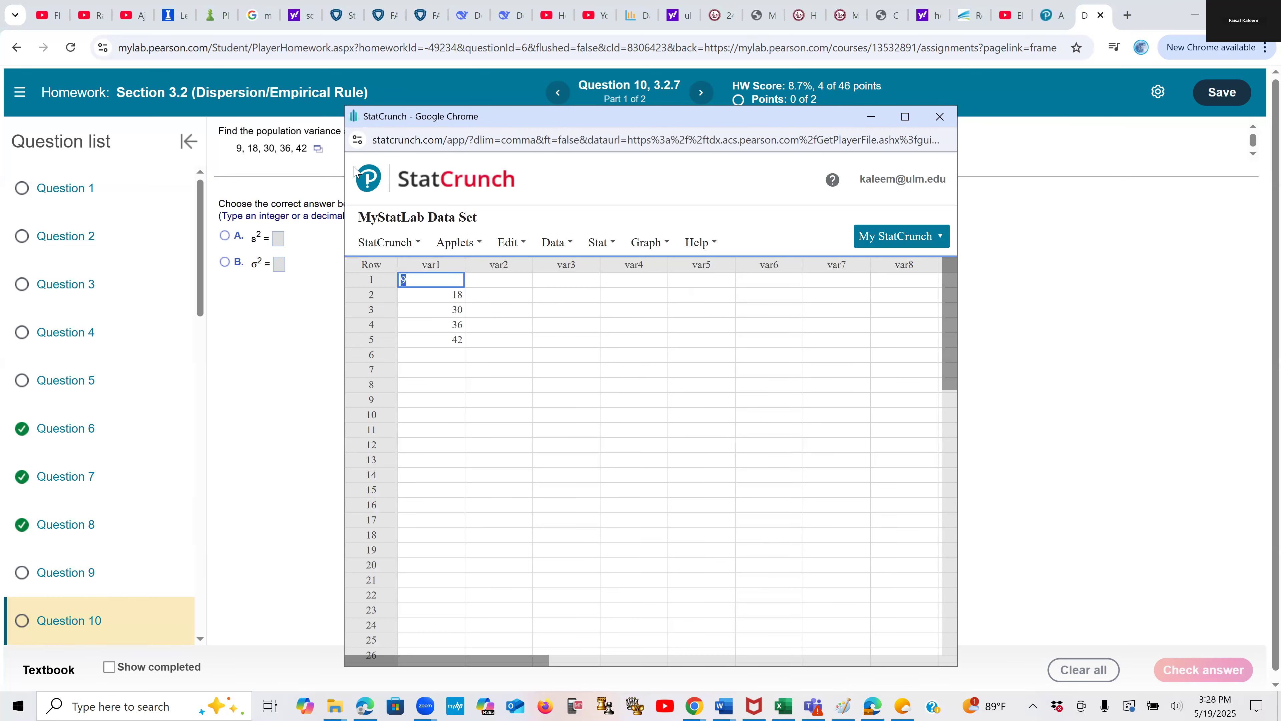
left_click(599, 243)
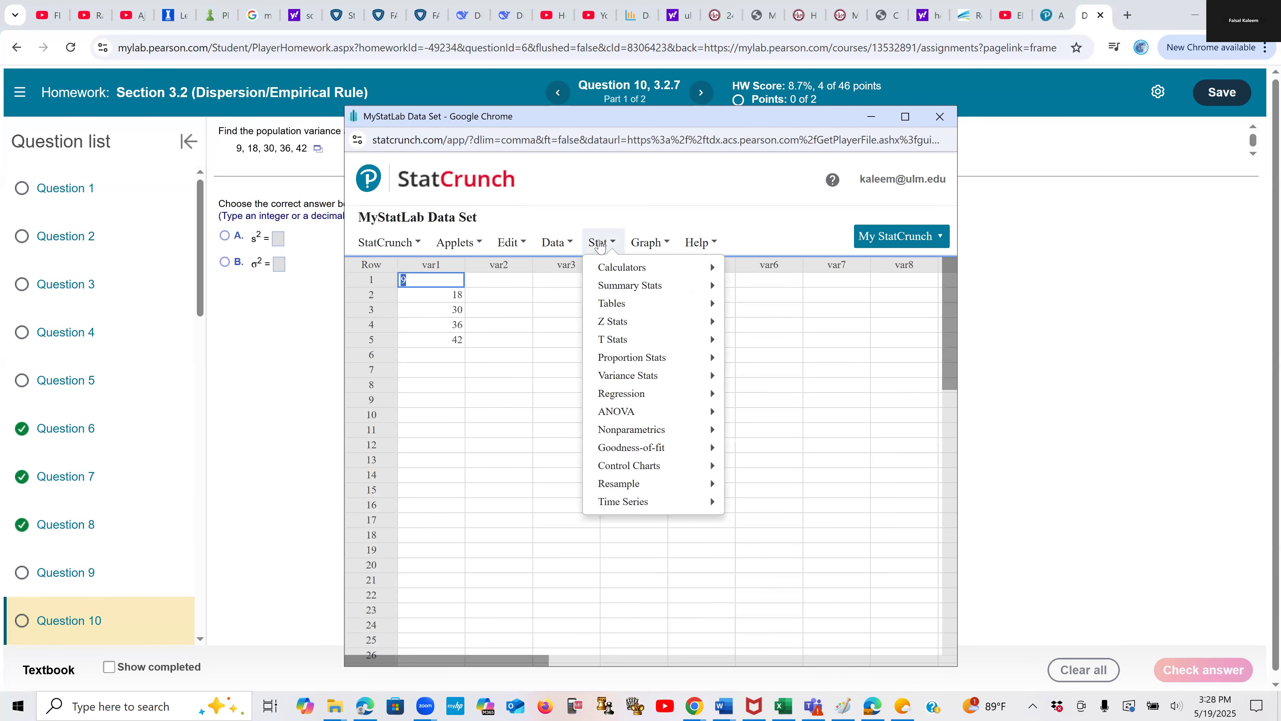
mouse_move(626, 286)
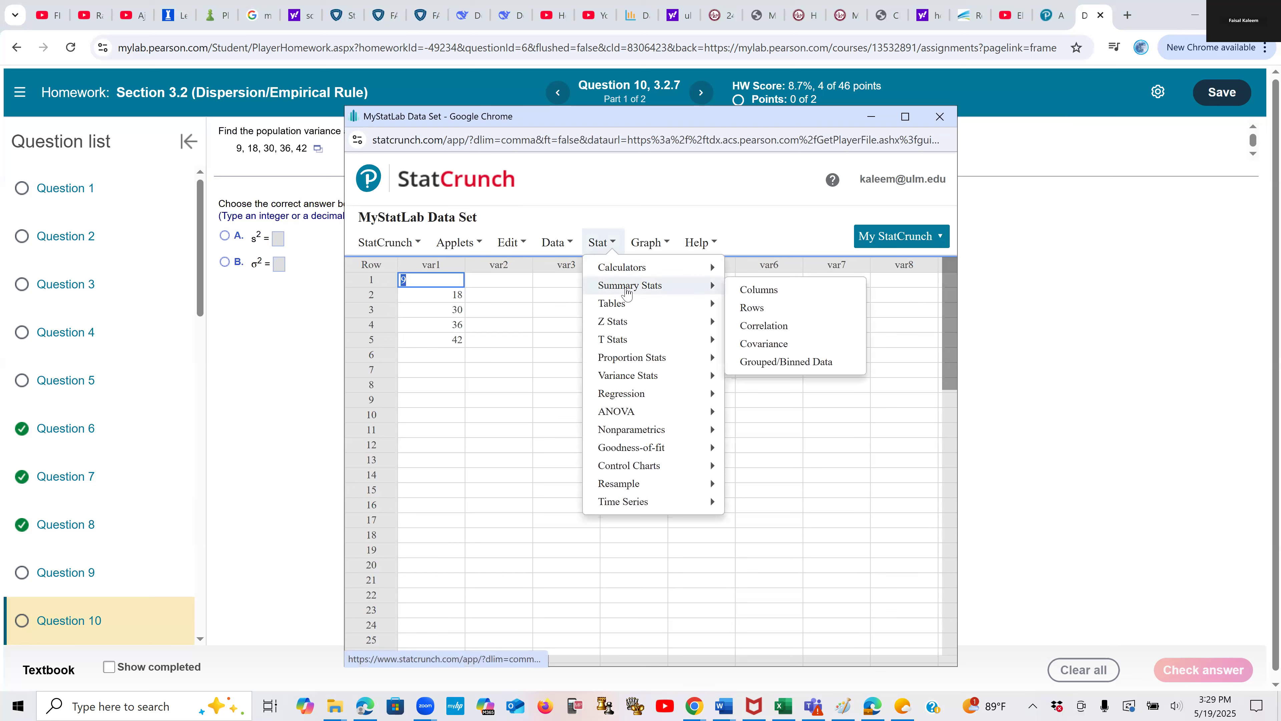
left_click(762, 290)
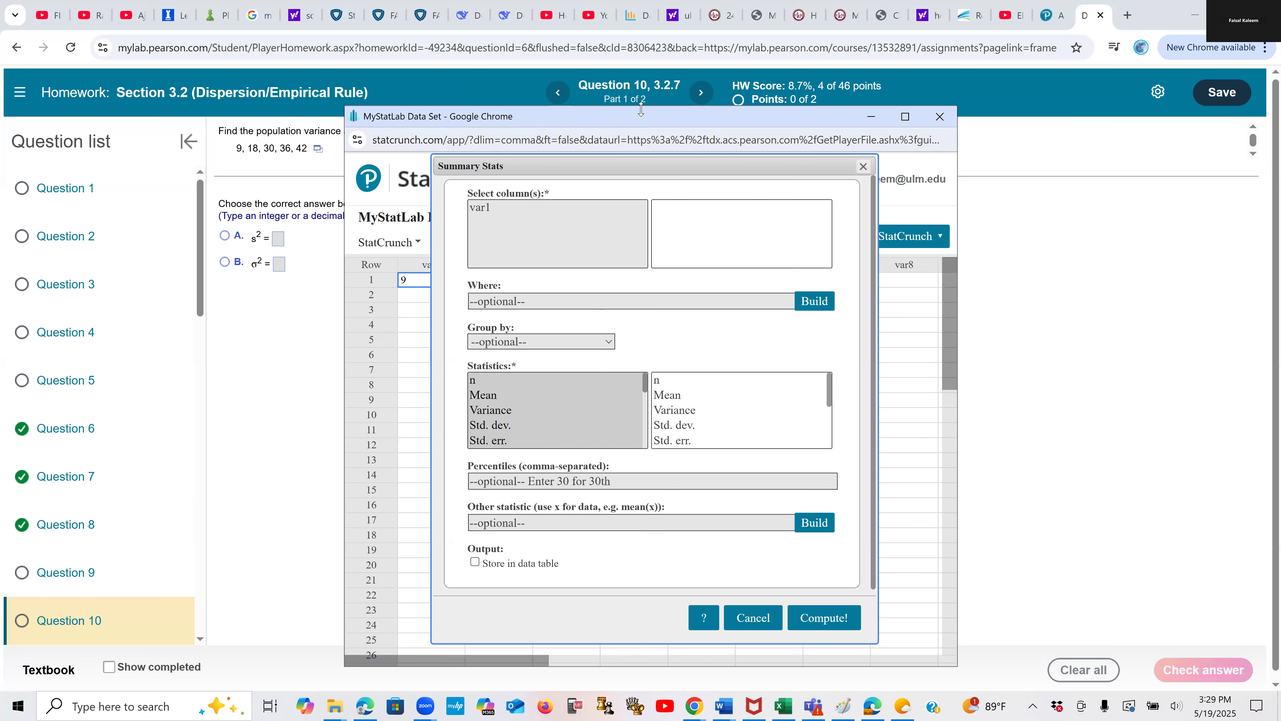
left_click_drag(642, 121, 874, 167)
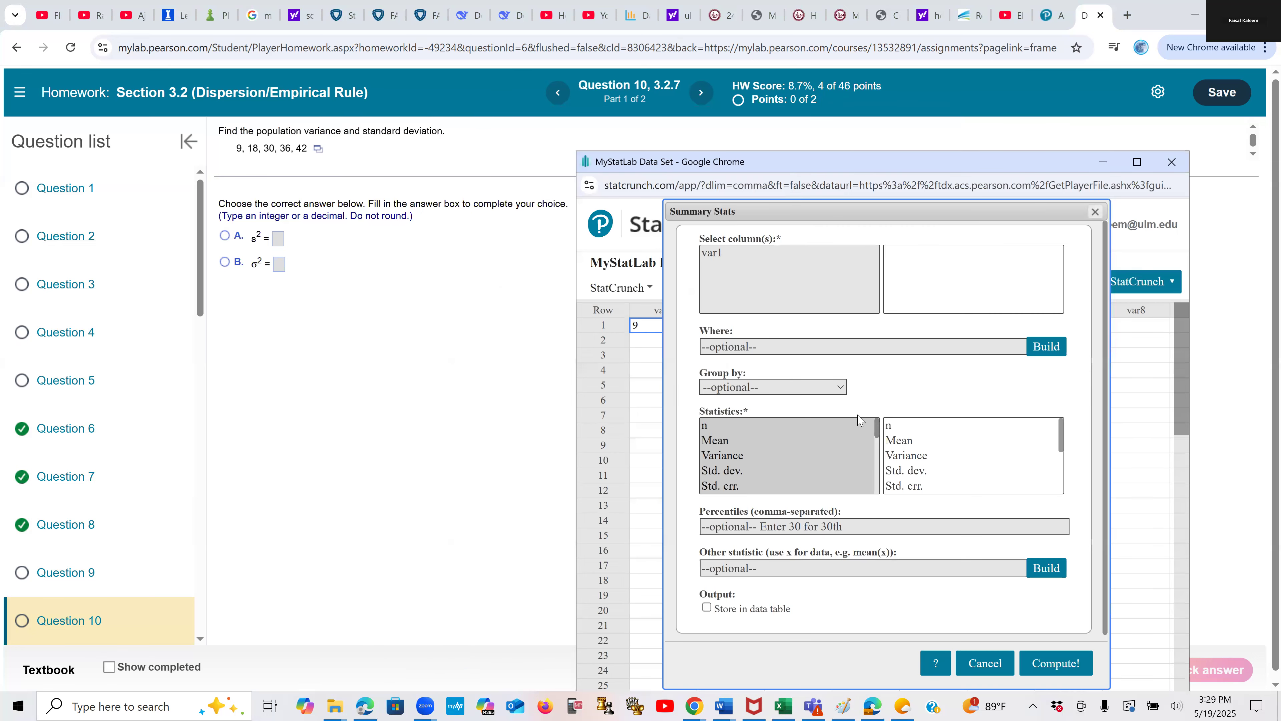
Step: Compute only the unadjusted variance (Unadj. variance) for the var1 column
left_click_drag(876, 424, 868, 471)
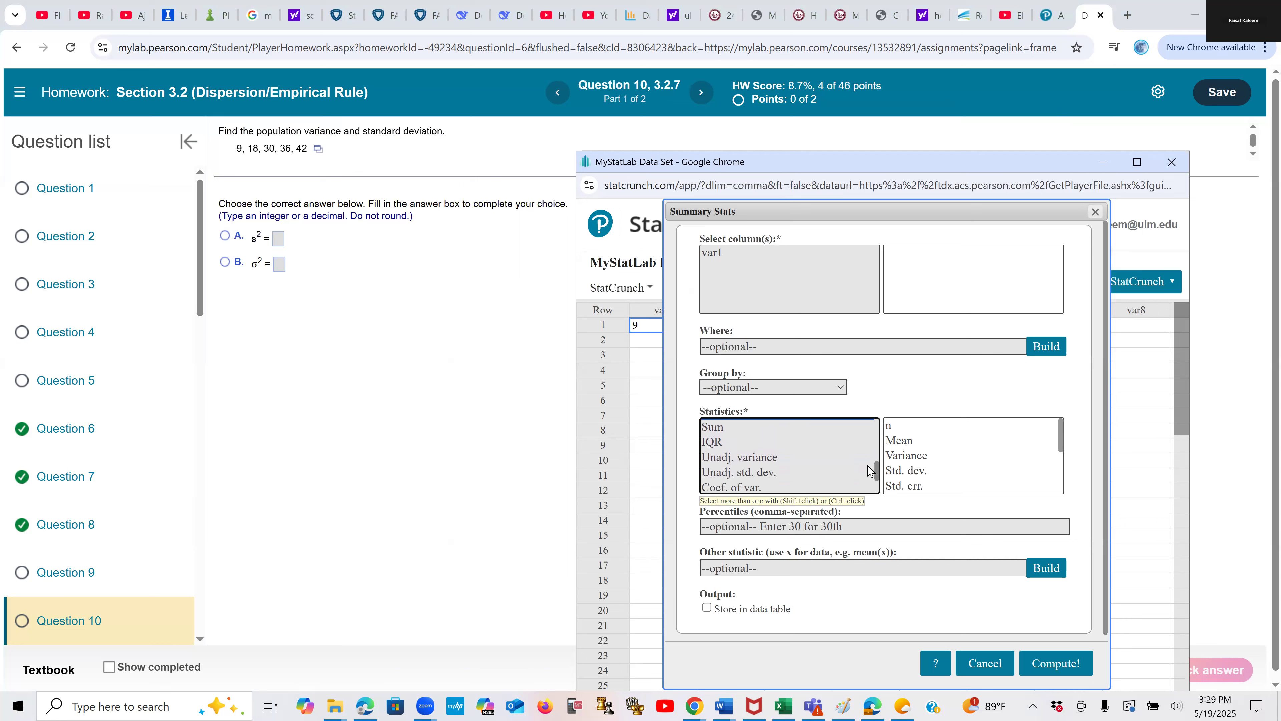
left_click(748, 460)
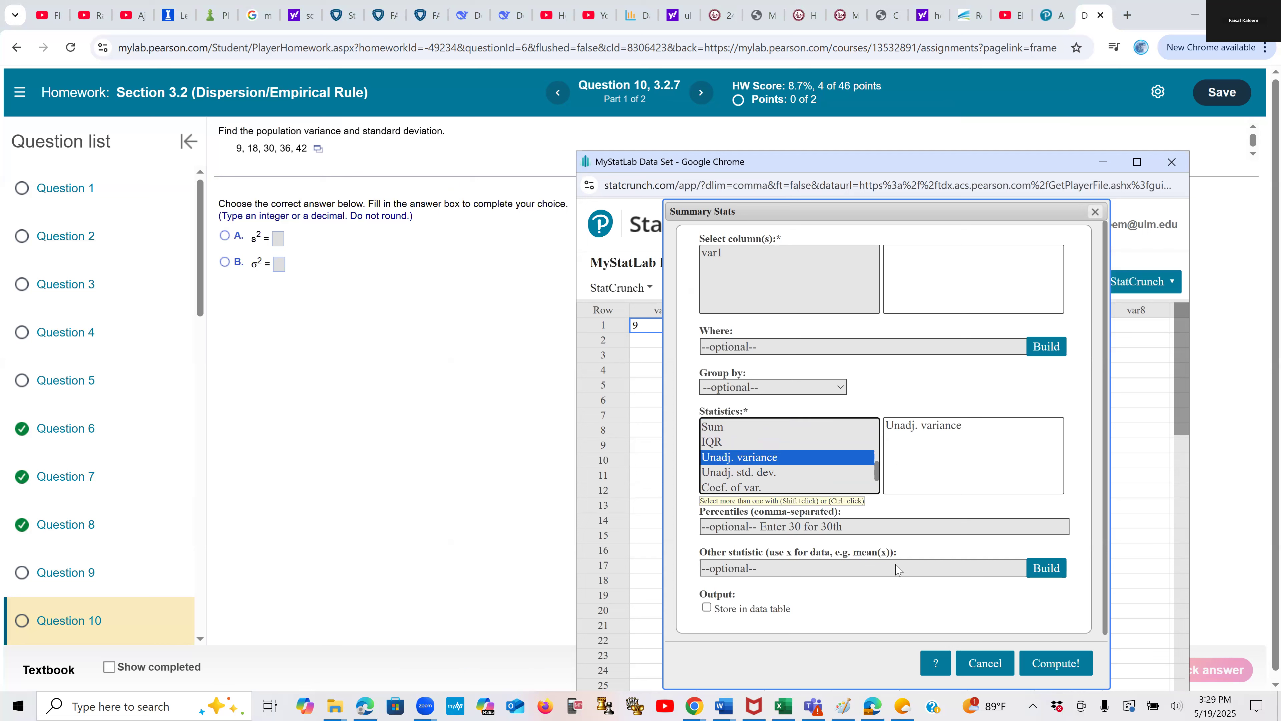
key("Return")
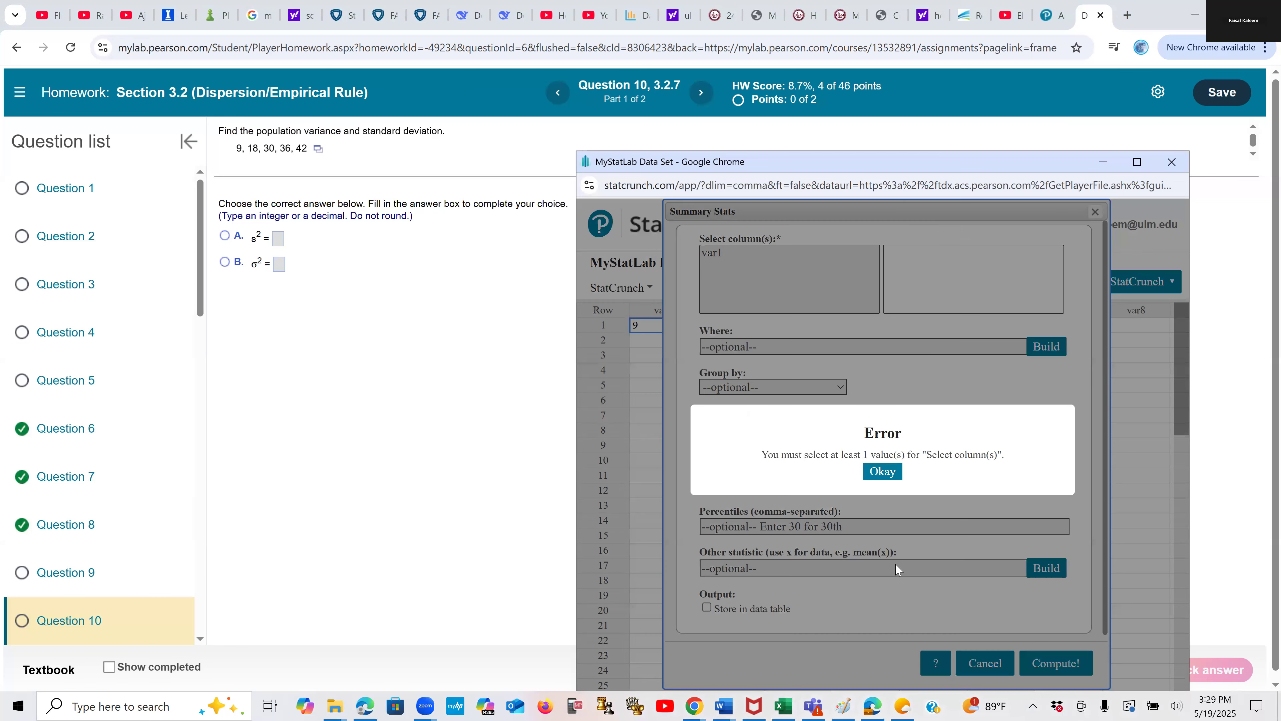
left_click(882, 472)
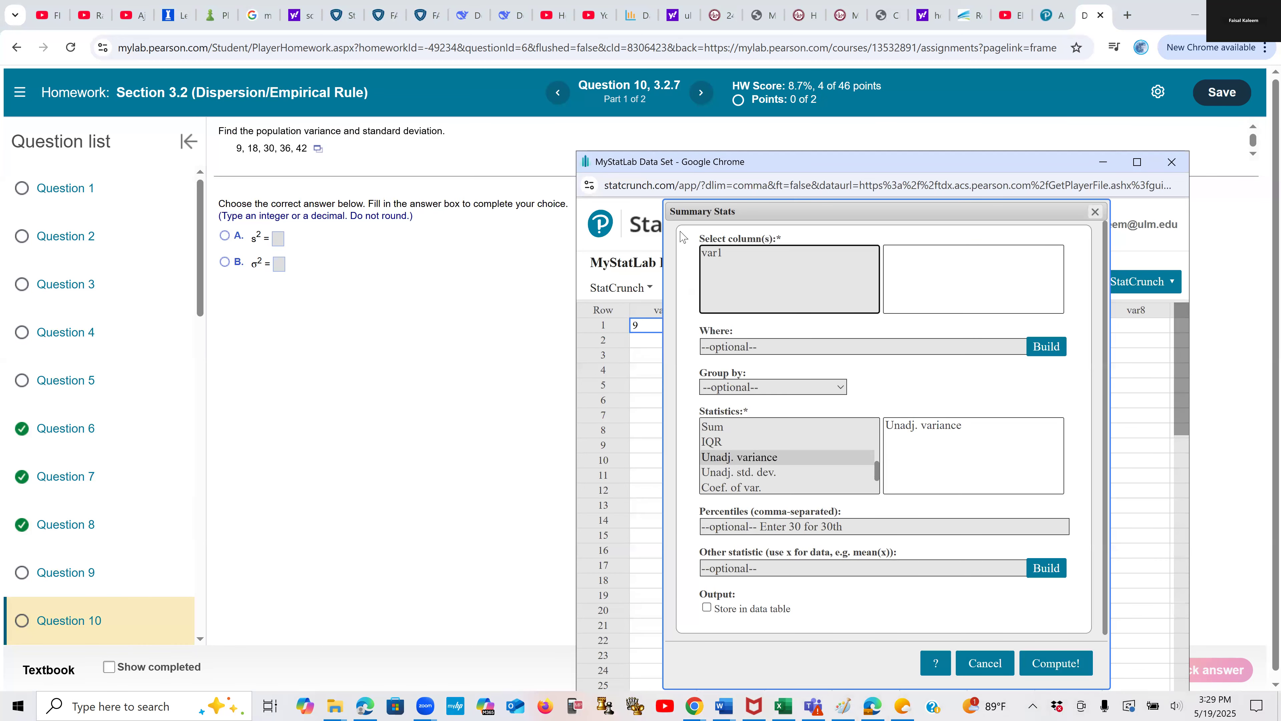
left_click(721, 253)
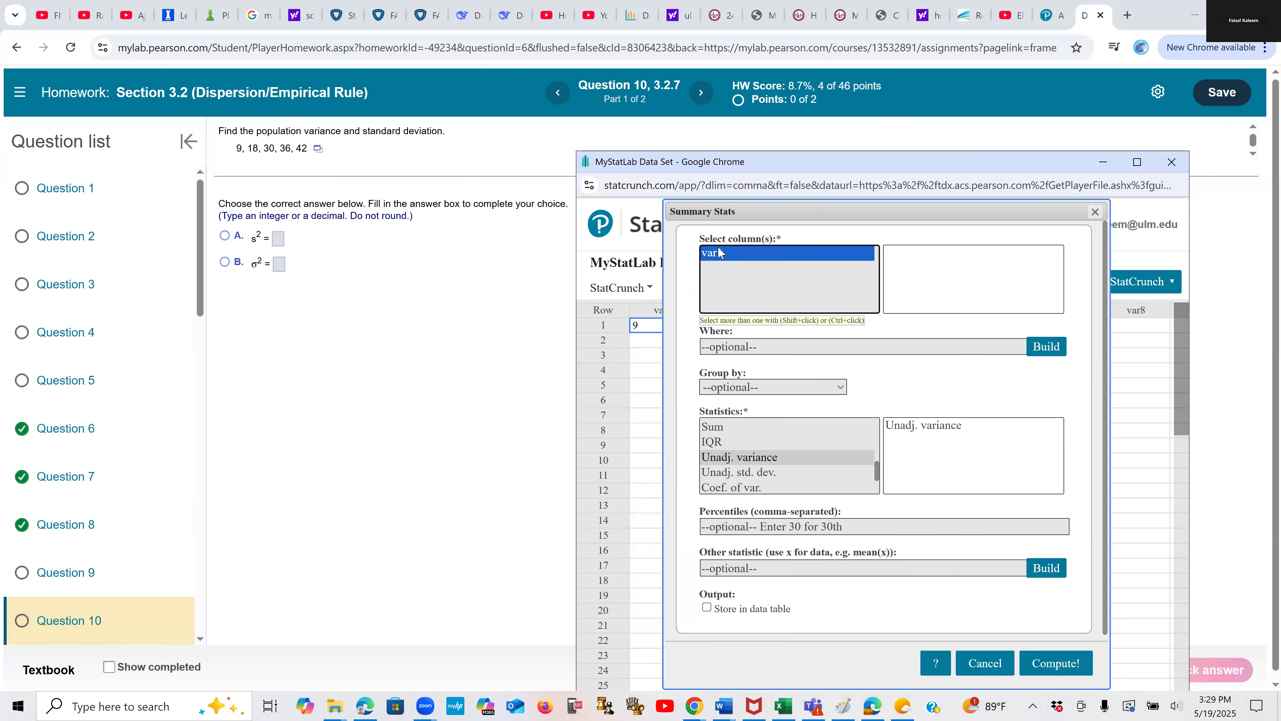
left_click(736, 456)
key("Return")
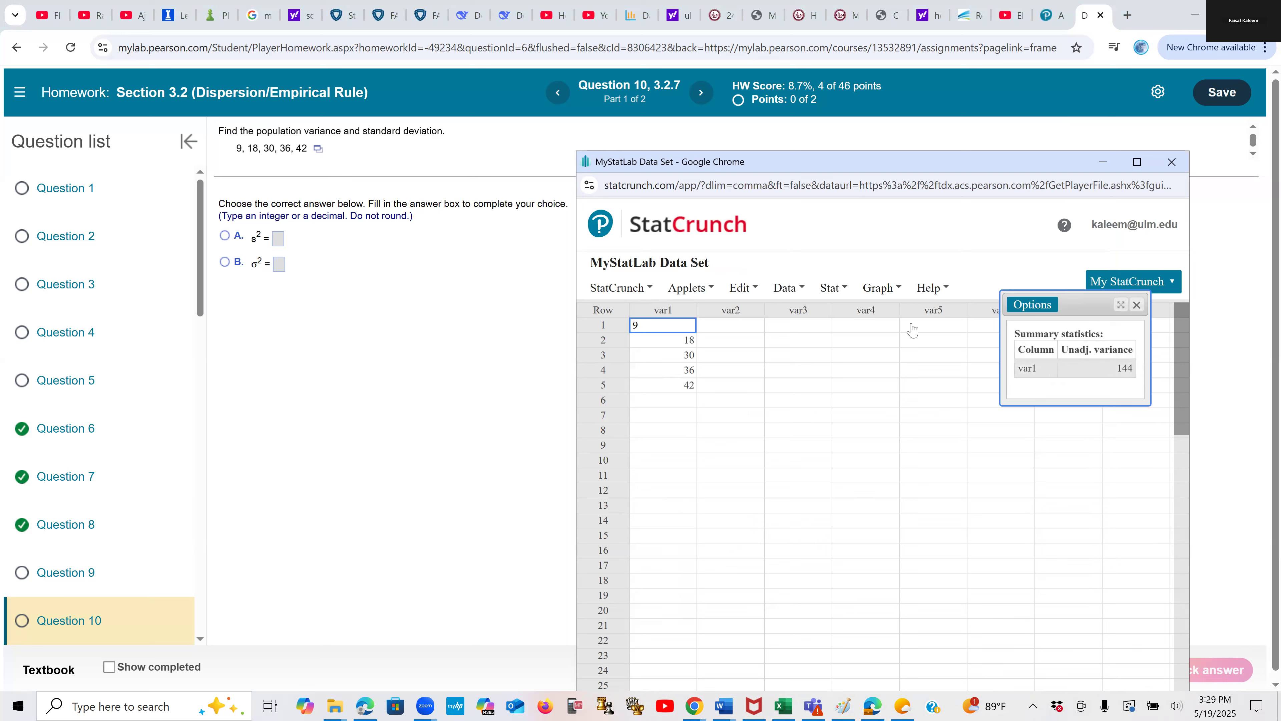
Step: Choose σ² for the population variance, enter 144, and check the answer
left_click(224, 263)
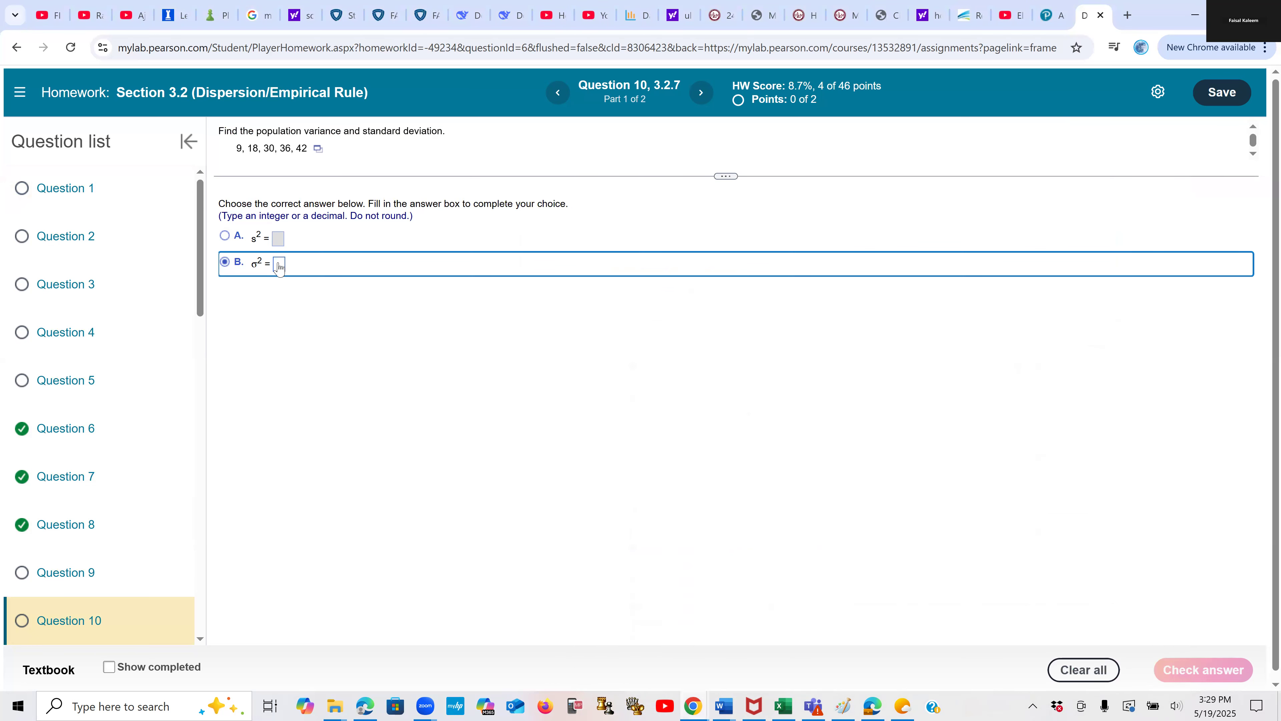
type("1")
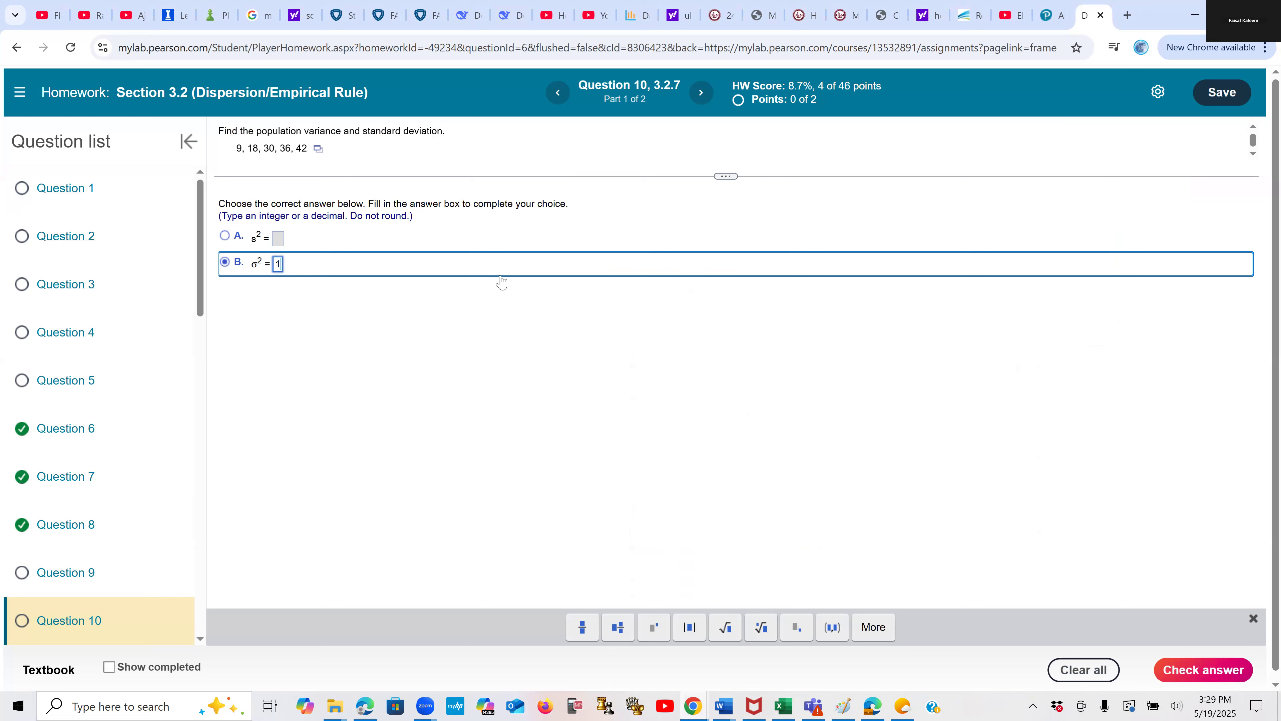
type("44")
left_click(1190, 670)
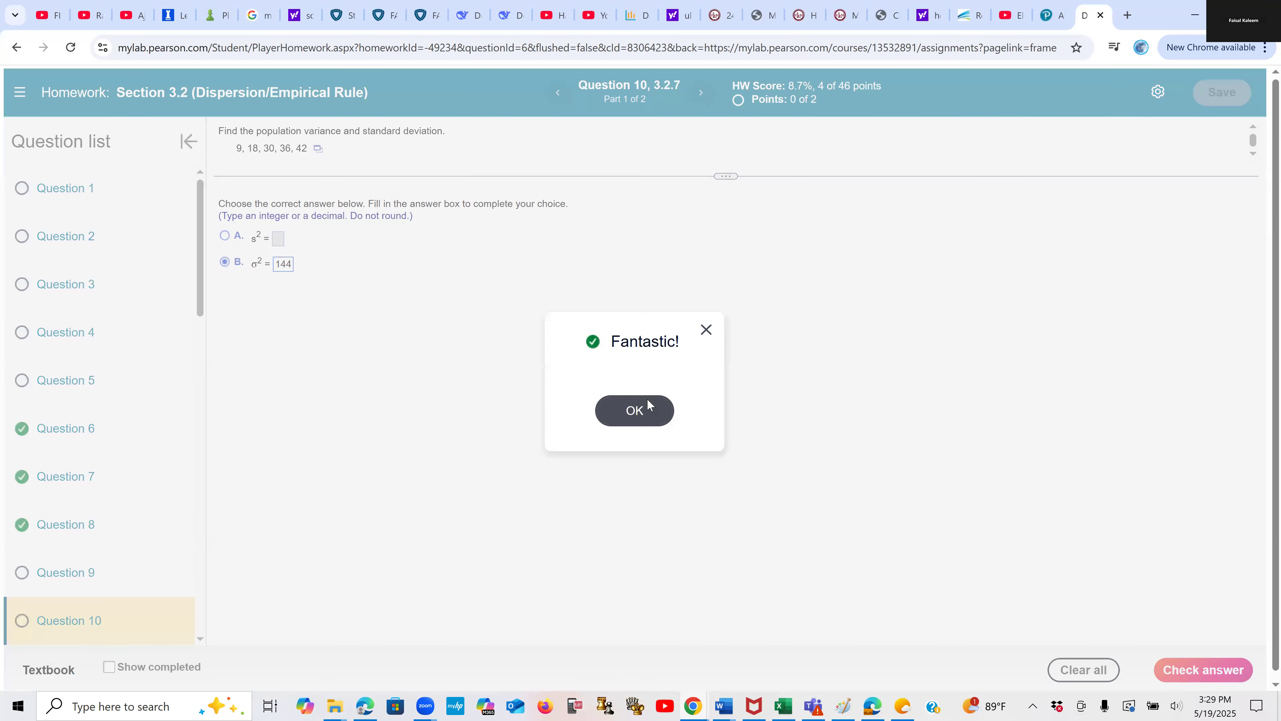
left_click(630, 396)
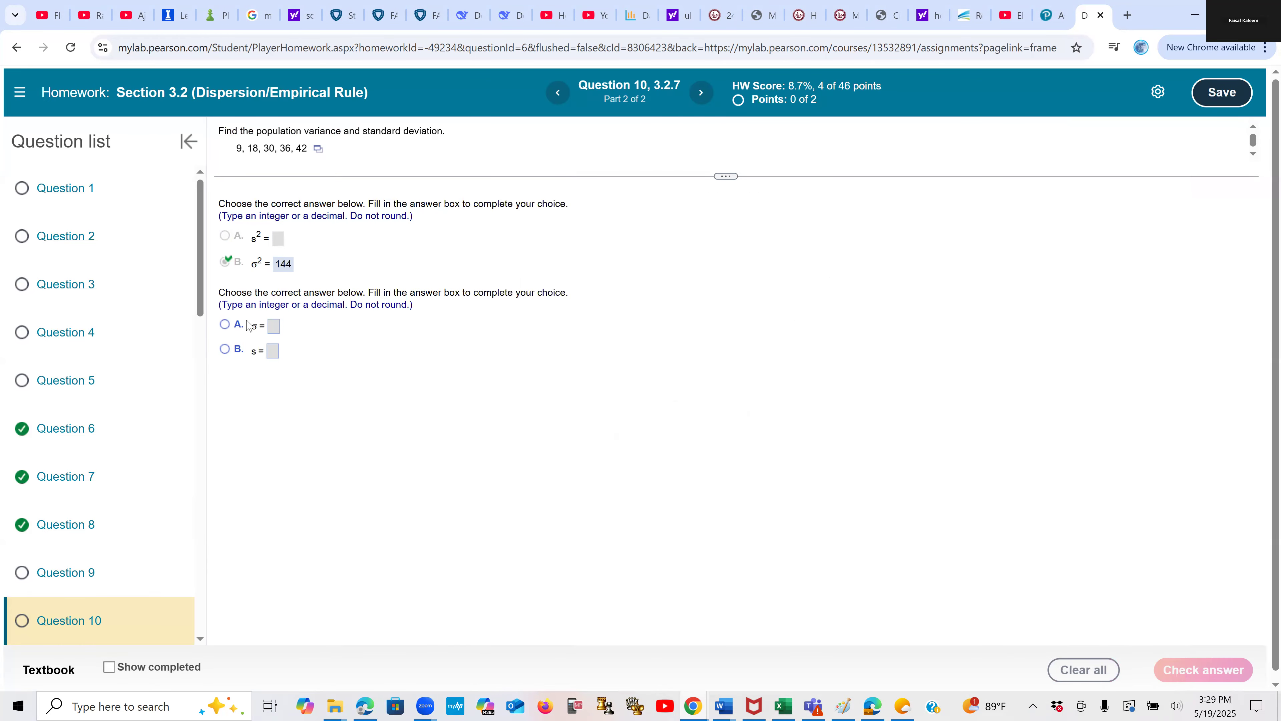
Step: Choose σ for the standard deviation, return to the StatCrunch results, and recompute var1 with only Unadj. std. dev
left_click(225, 325)
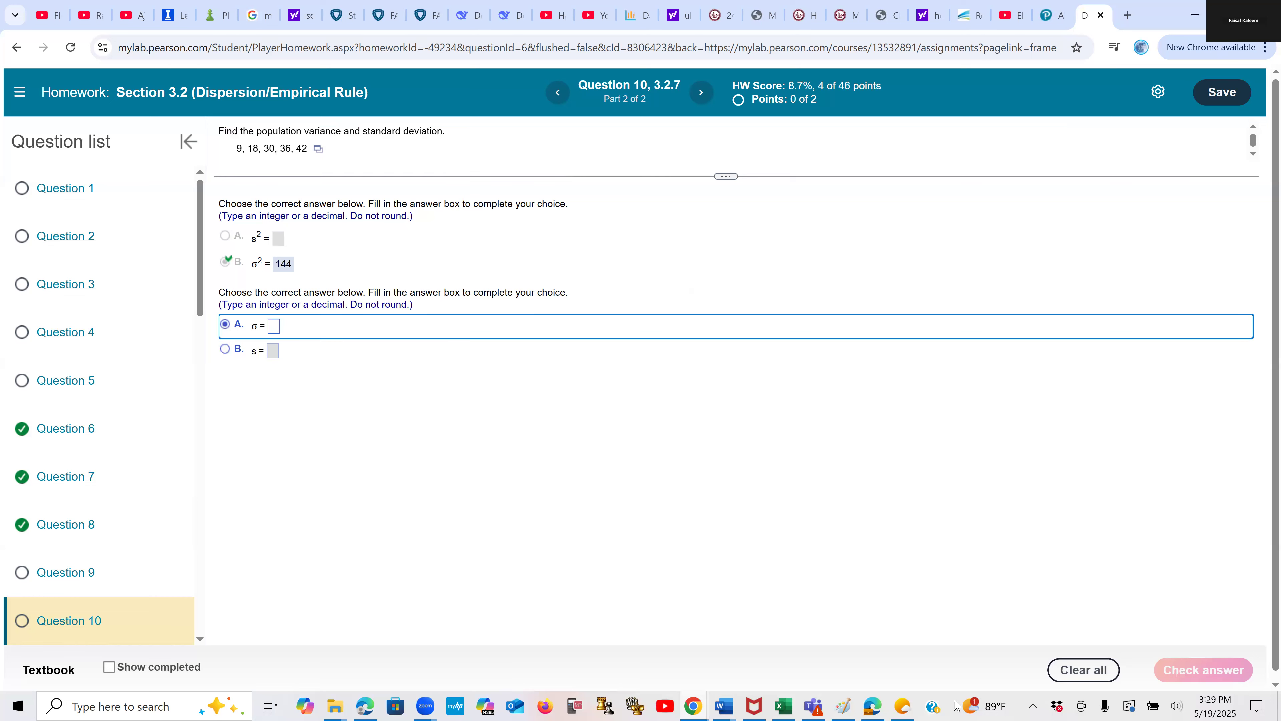
left_click(692, 704)
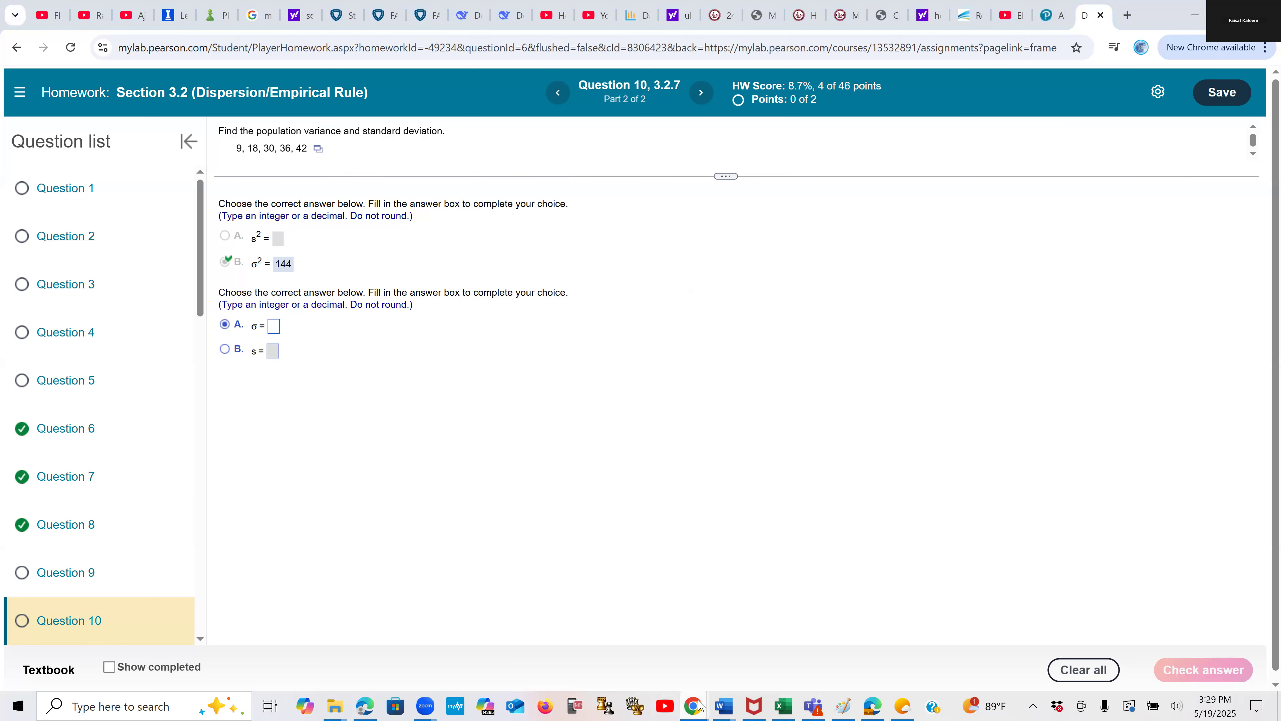
left_click(903, 666)
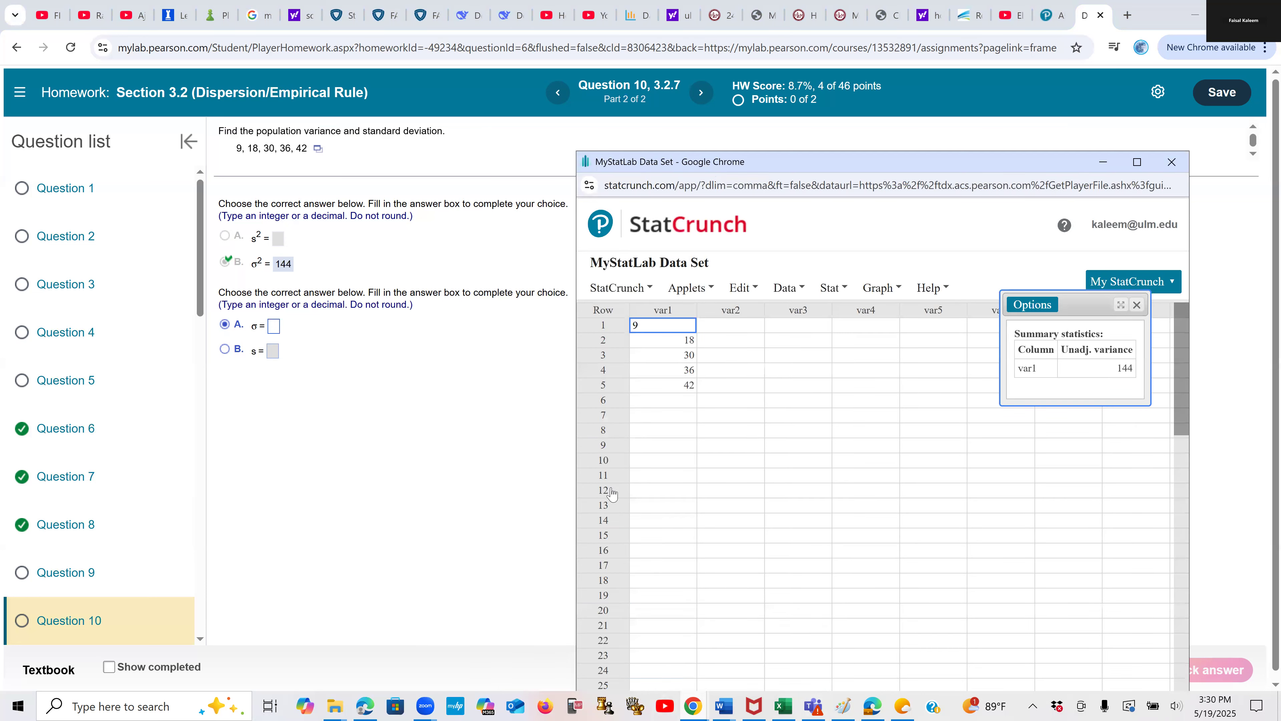
left_click(1031, 305)
left_click(1031, 325)
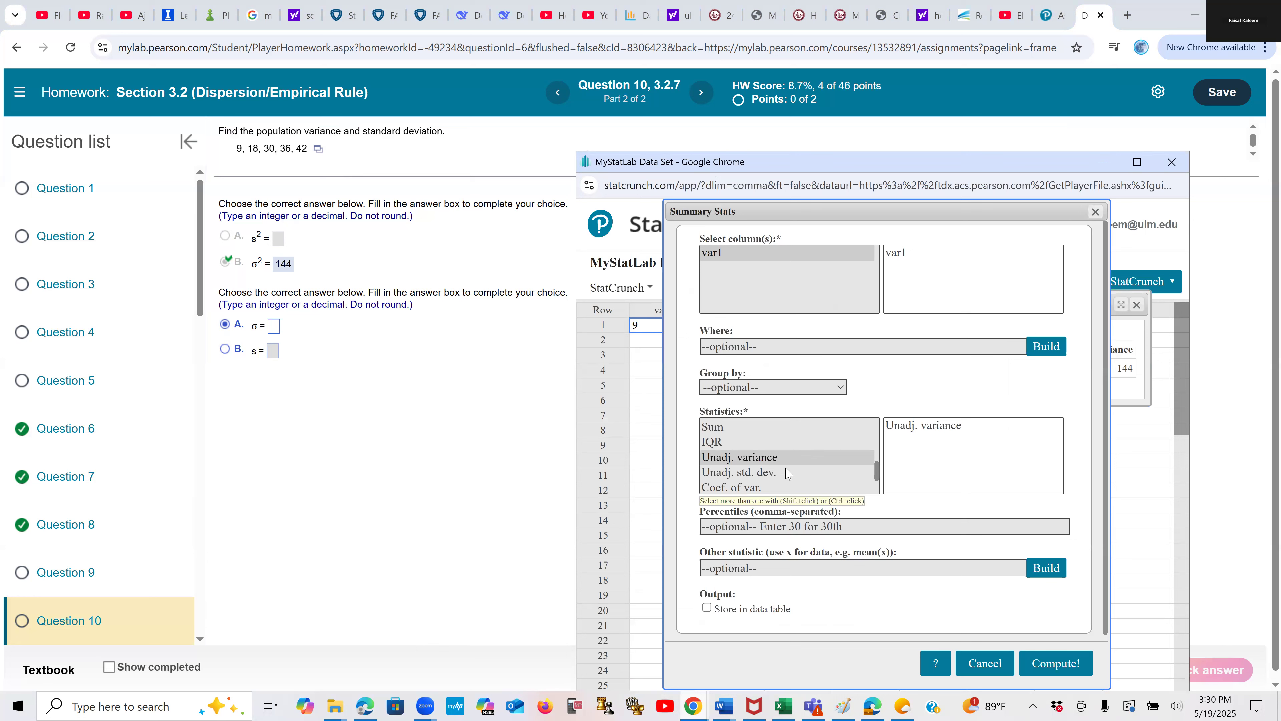
left_click(720, 473)
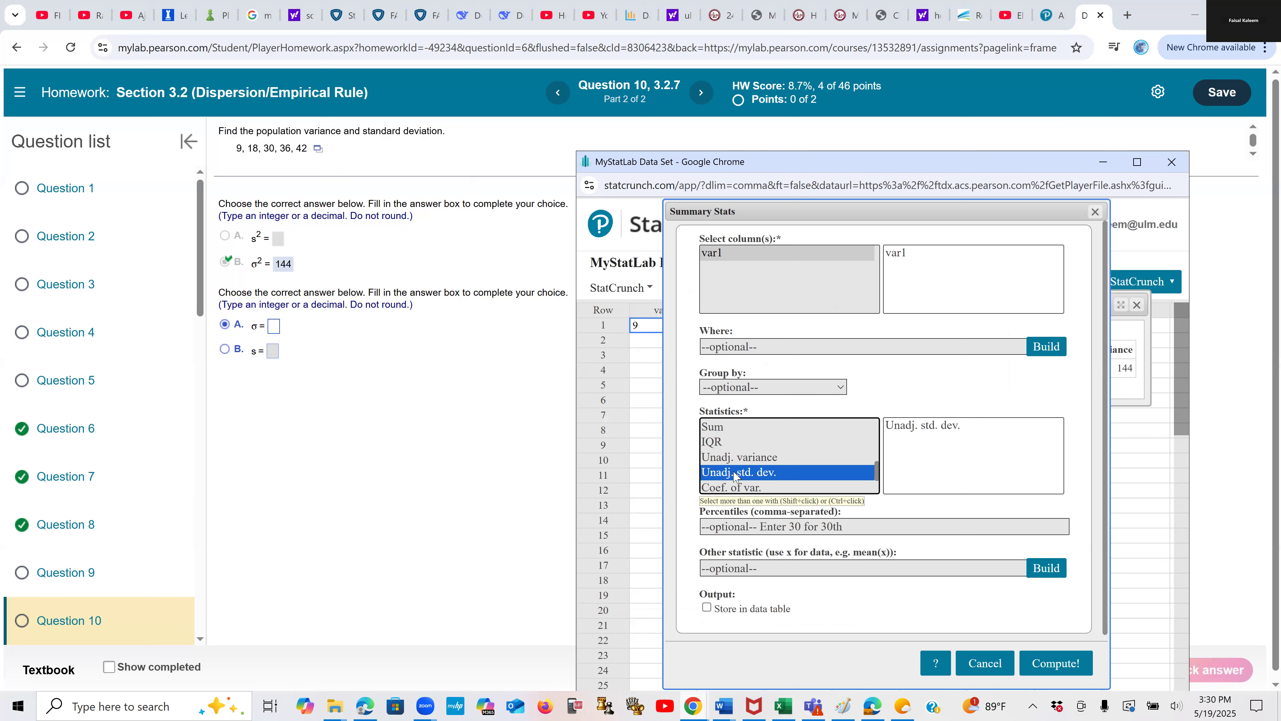
left_click(1056, 663)
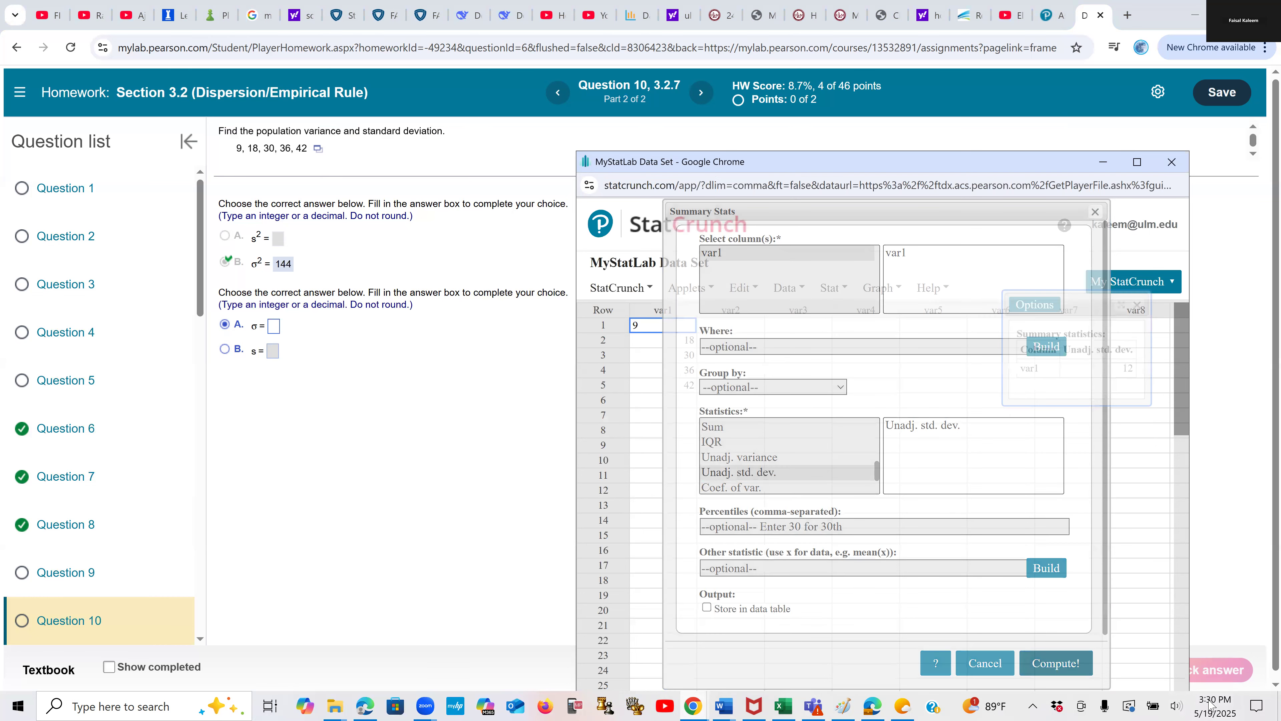
Step: Enter 12 as the population standard deviation σ, check the answer, and continue to Question 11
left_click(274, 331)
type("12")
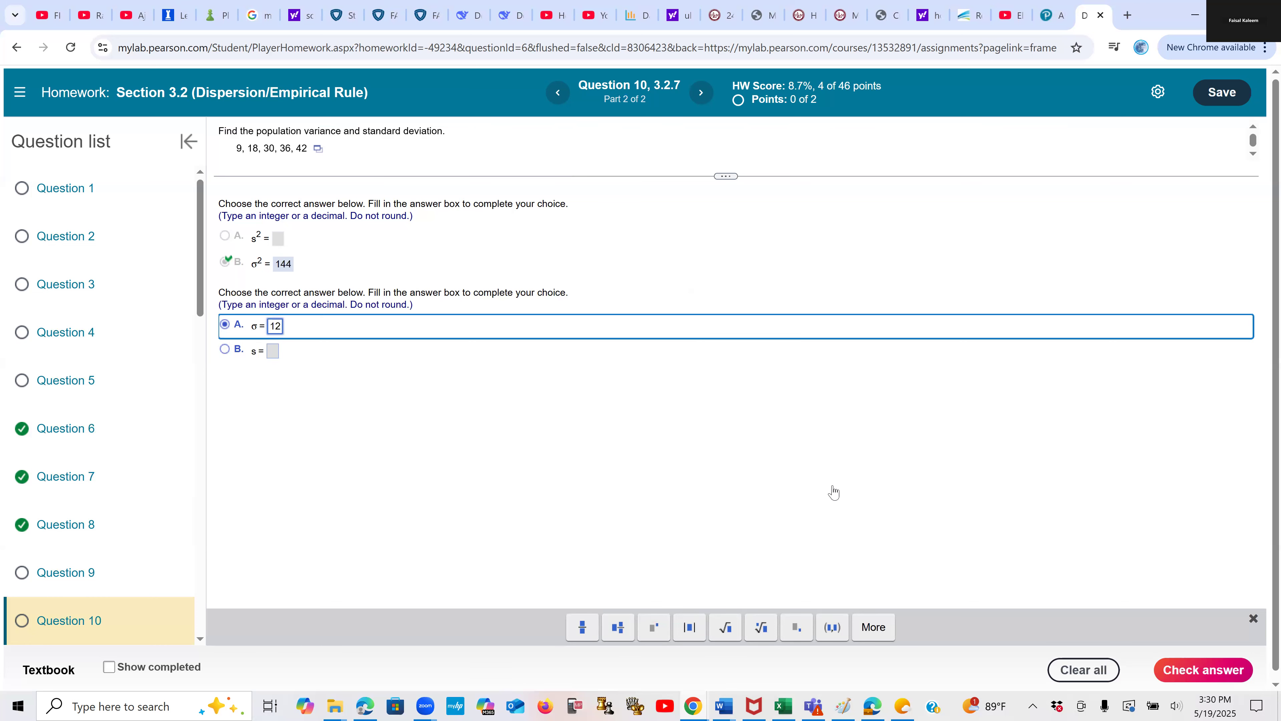
left_click(1203, 670)
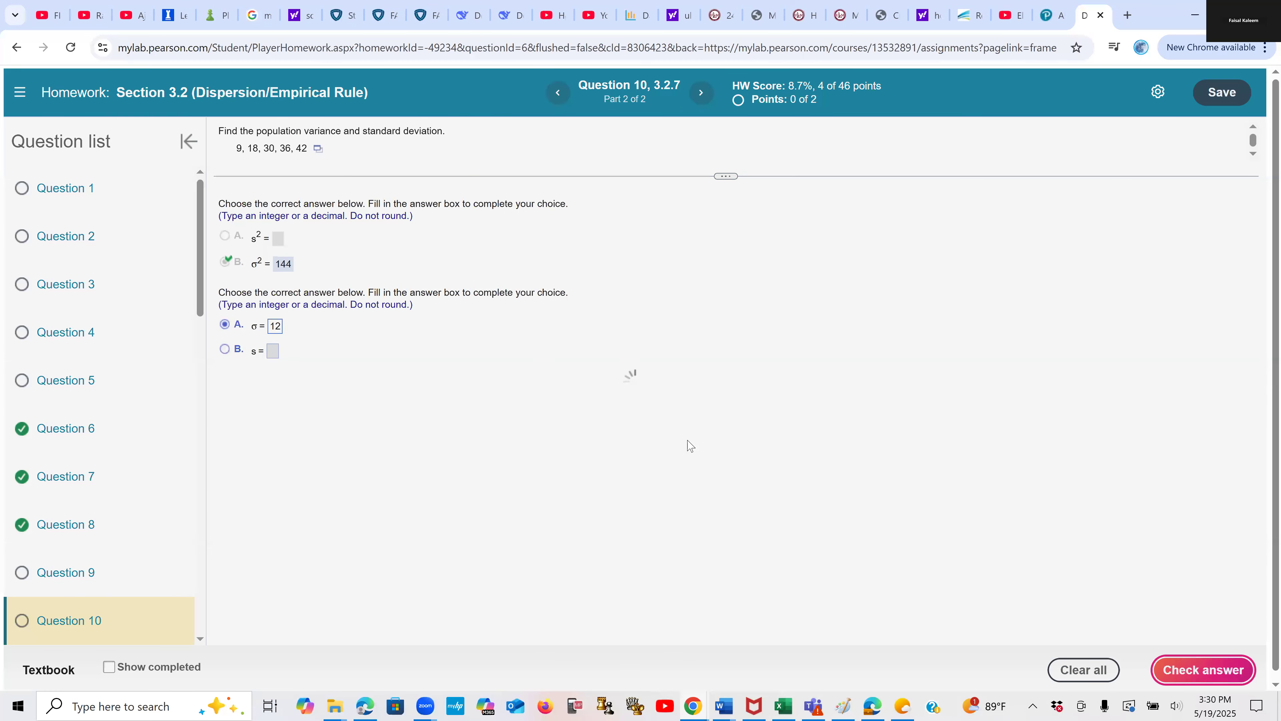
left_click(640, 408)
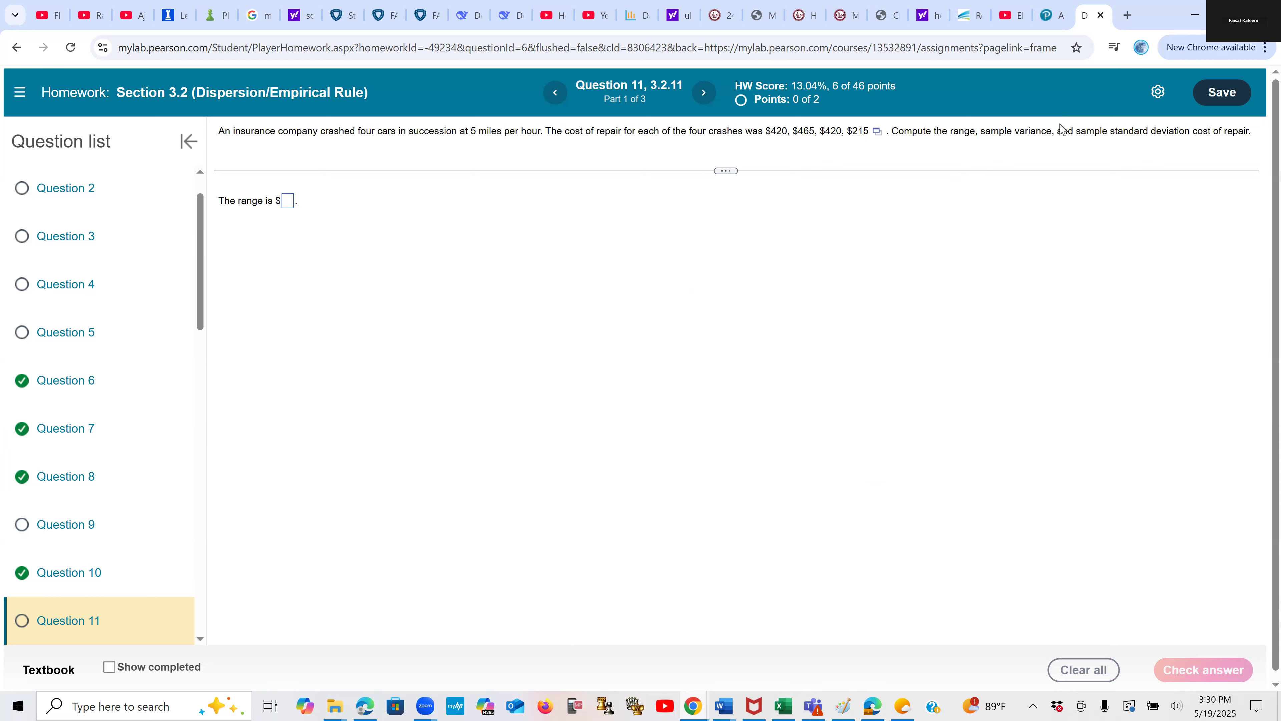
Step: Skip to Question 13, choose Together Fund as the most consistent mutual fund, and check the answer
left_click(704, 91)
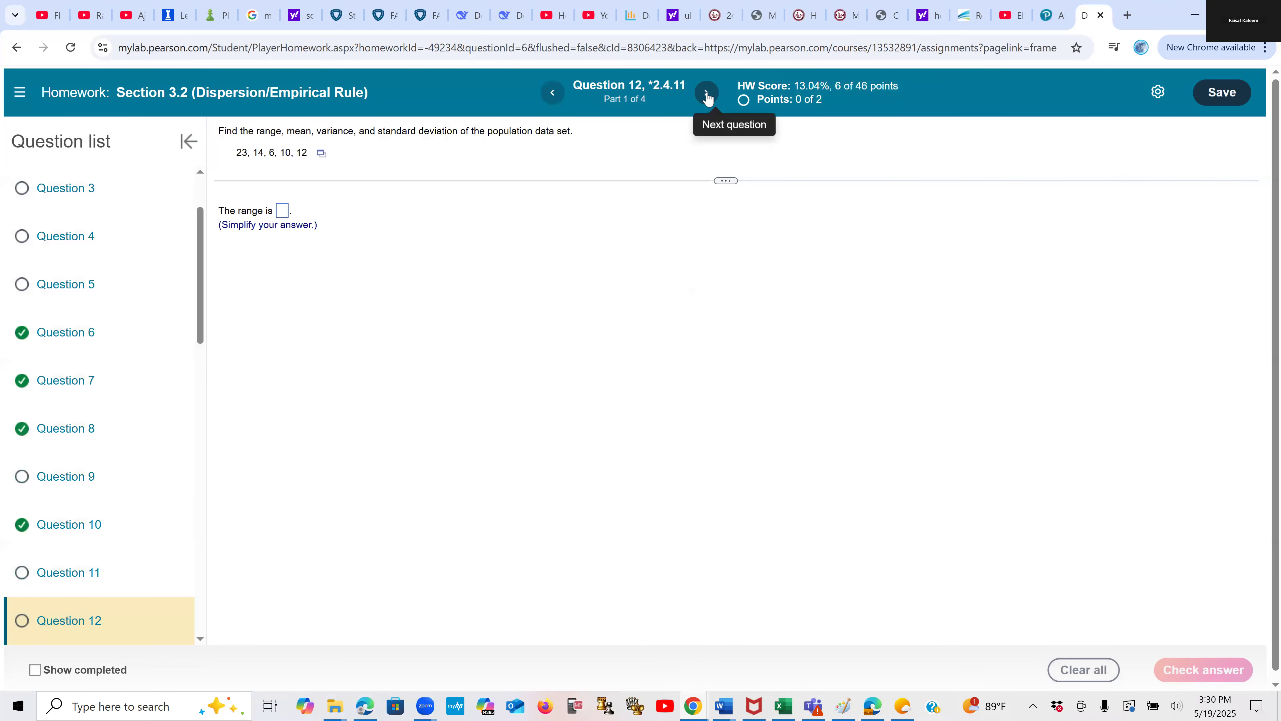
left_click(707, 95)
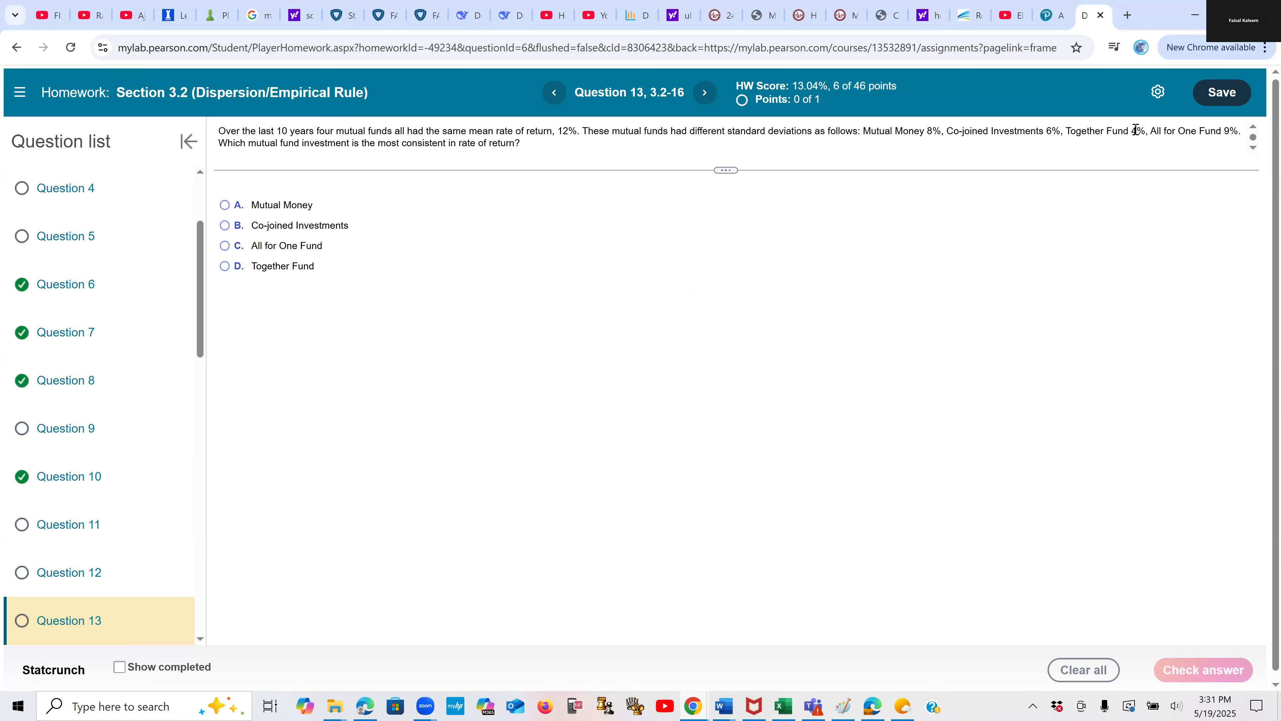
left_click(225, 266)
left_click(1203, 670)
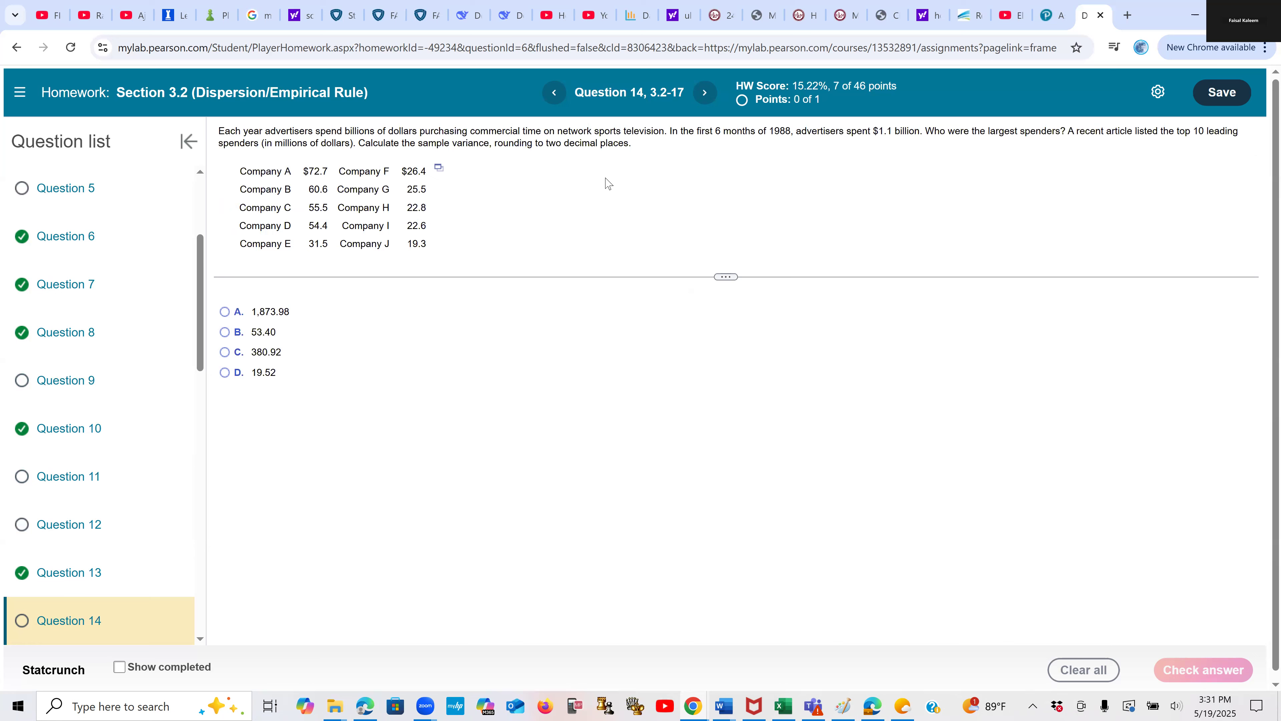
Step: Skip Question 14 and open Question 15's data set in StatCrunch
left_click(705, 92)
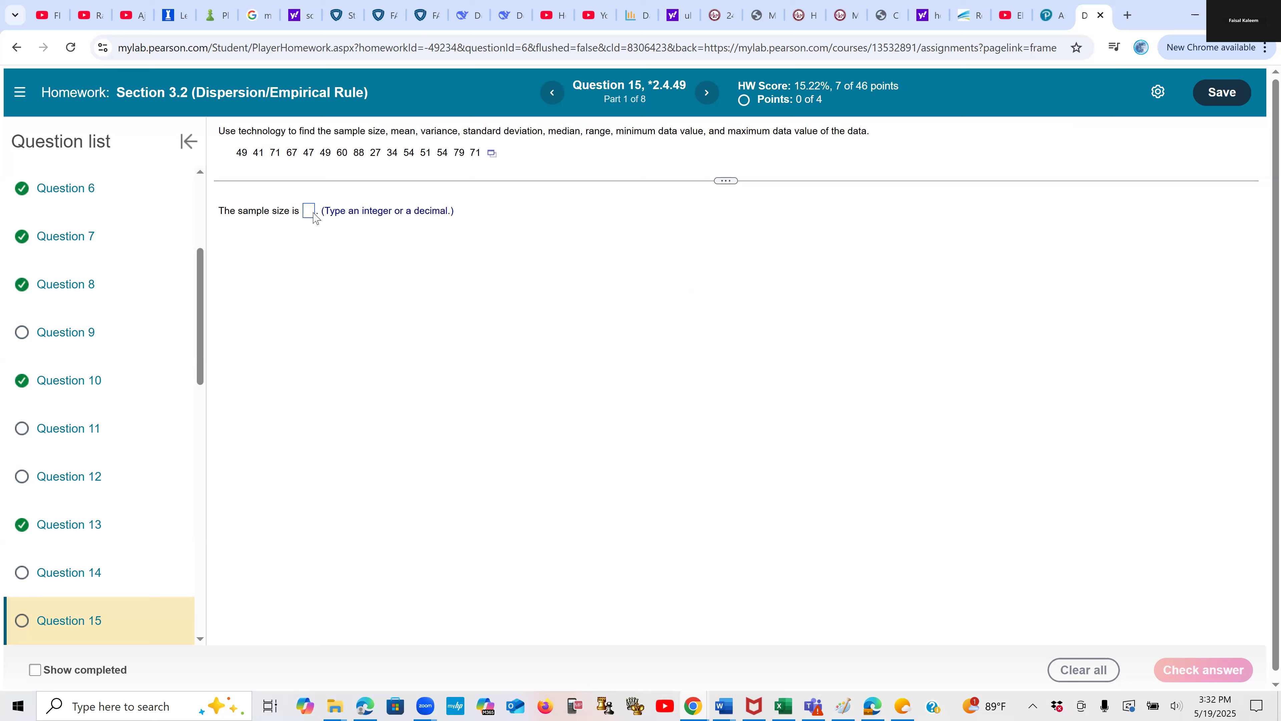
left_click(491, 153)
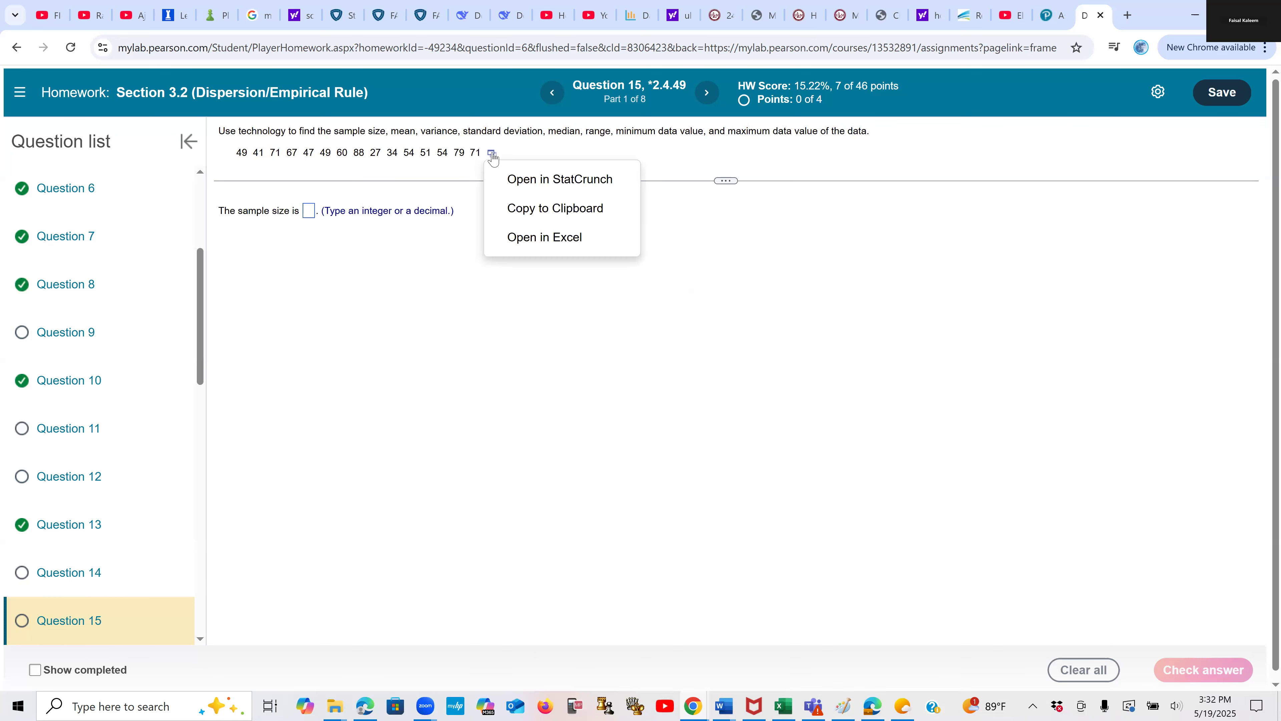
left_click(535, 184)
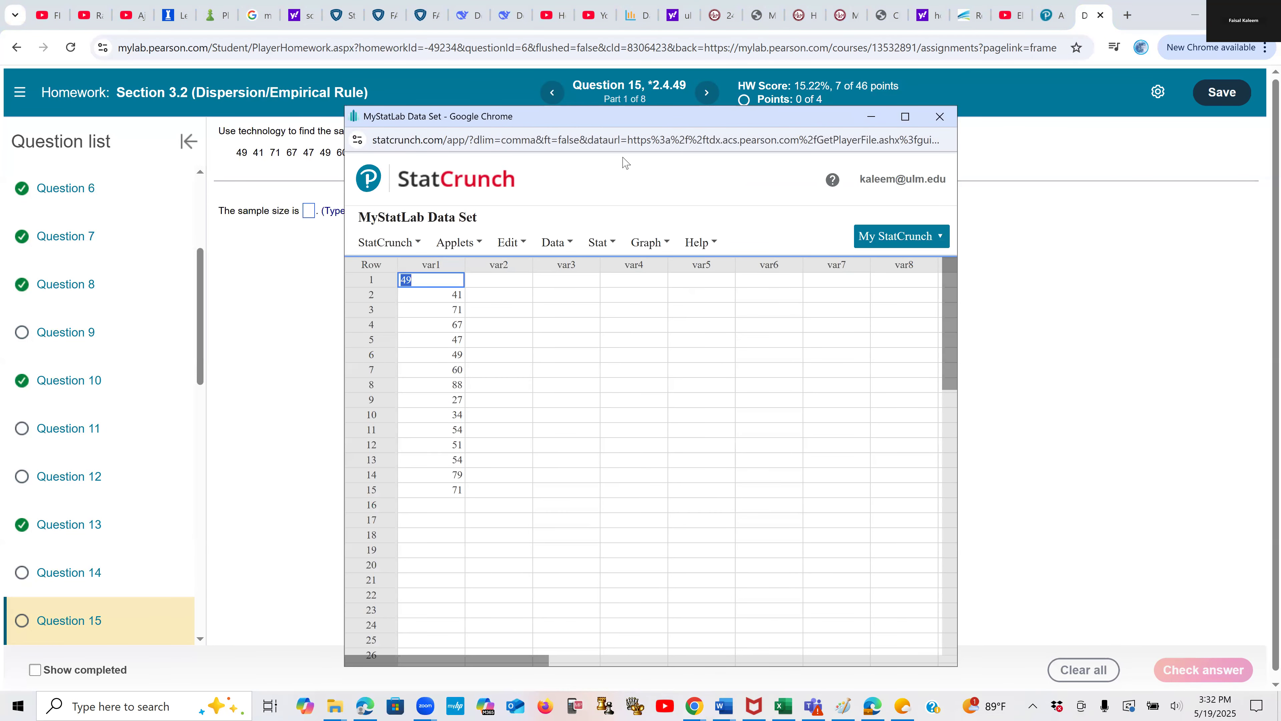
Step: Compute column summary statistics for var1 using the default set of statistics
left_click(595, 242)
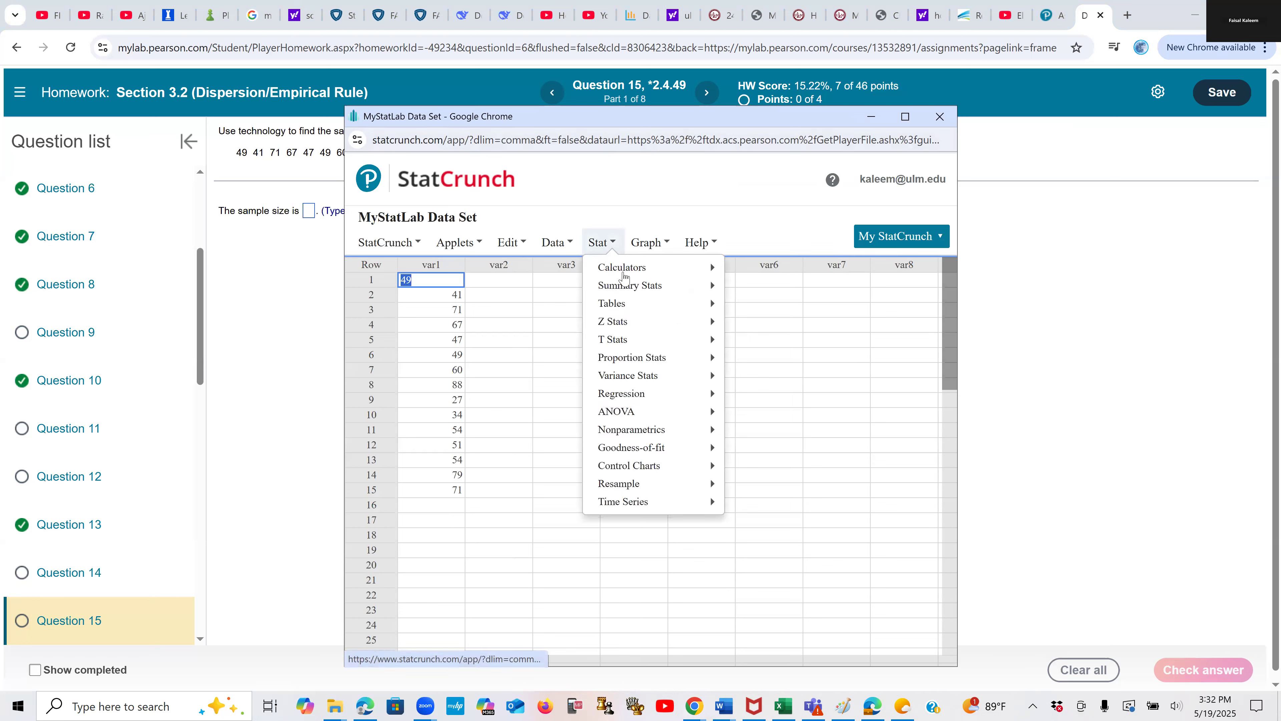
mouse_move(621, 292)
left_click(757, 289)
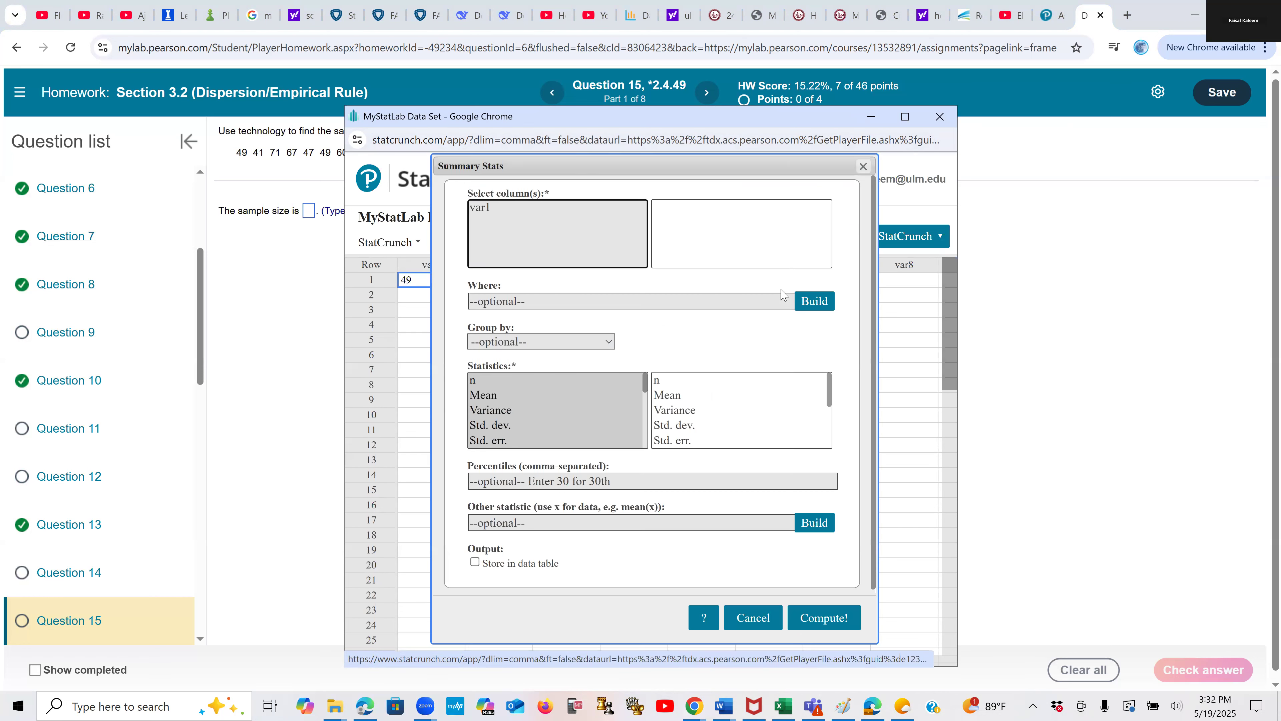
left_click(487, 209)
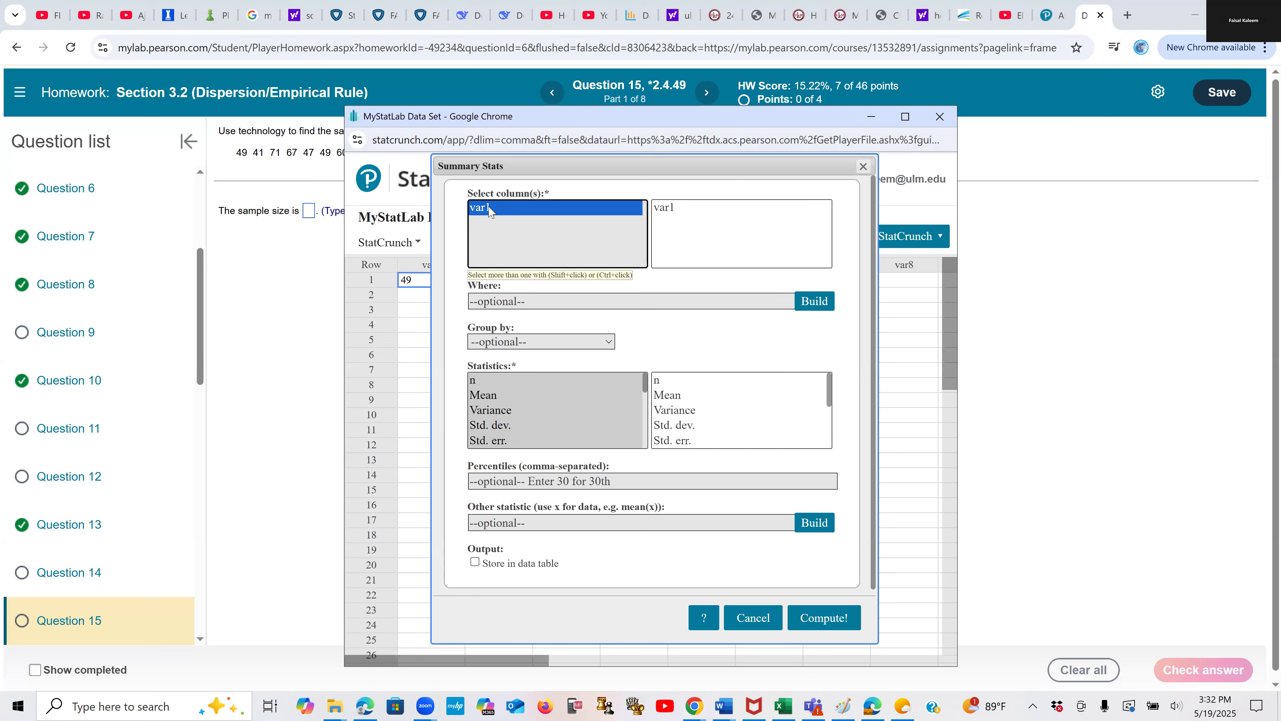
left_click(828, 624)
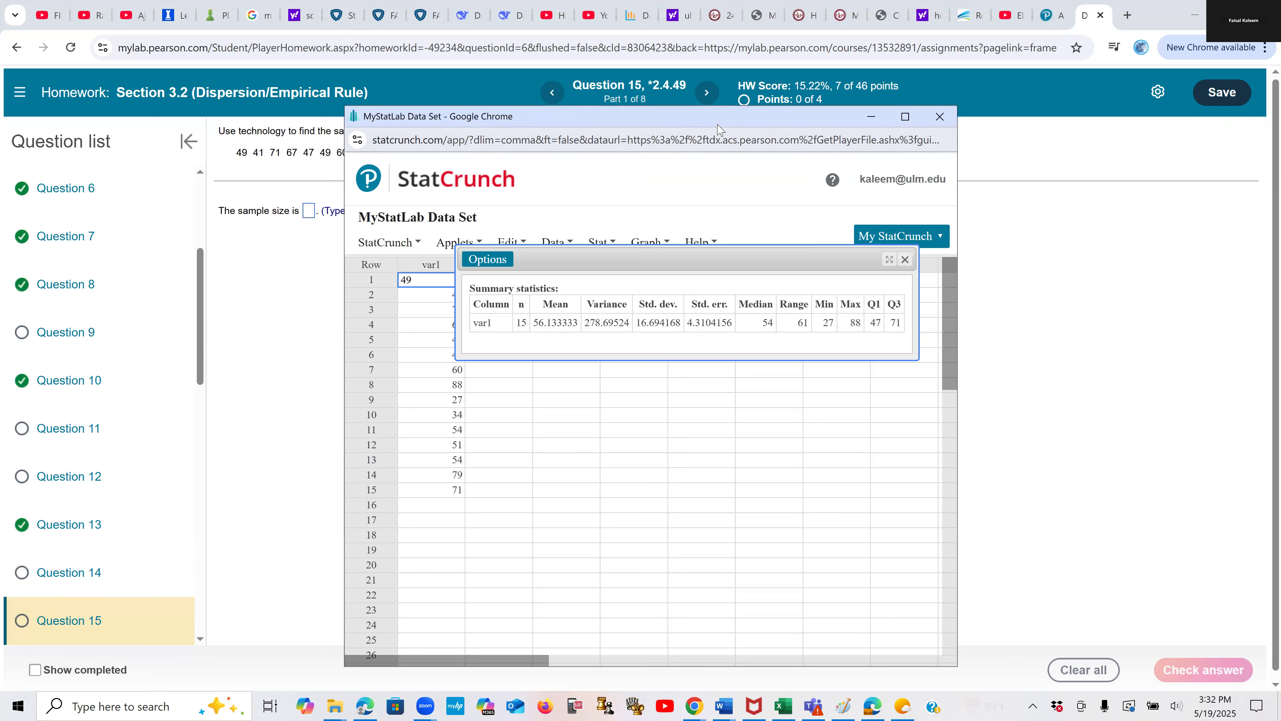
Step: Move the StatCrunch window clear of the question, enter 15 as the sample size, and check the answer
left_click_drag(713, 119, 944, 182)
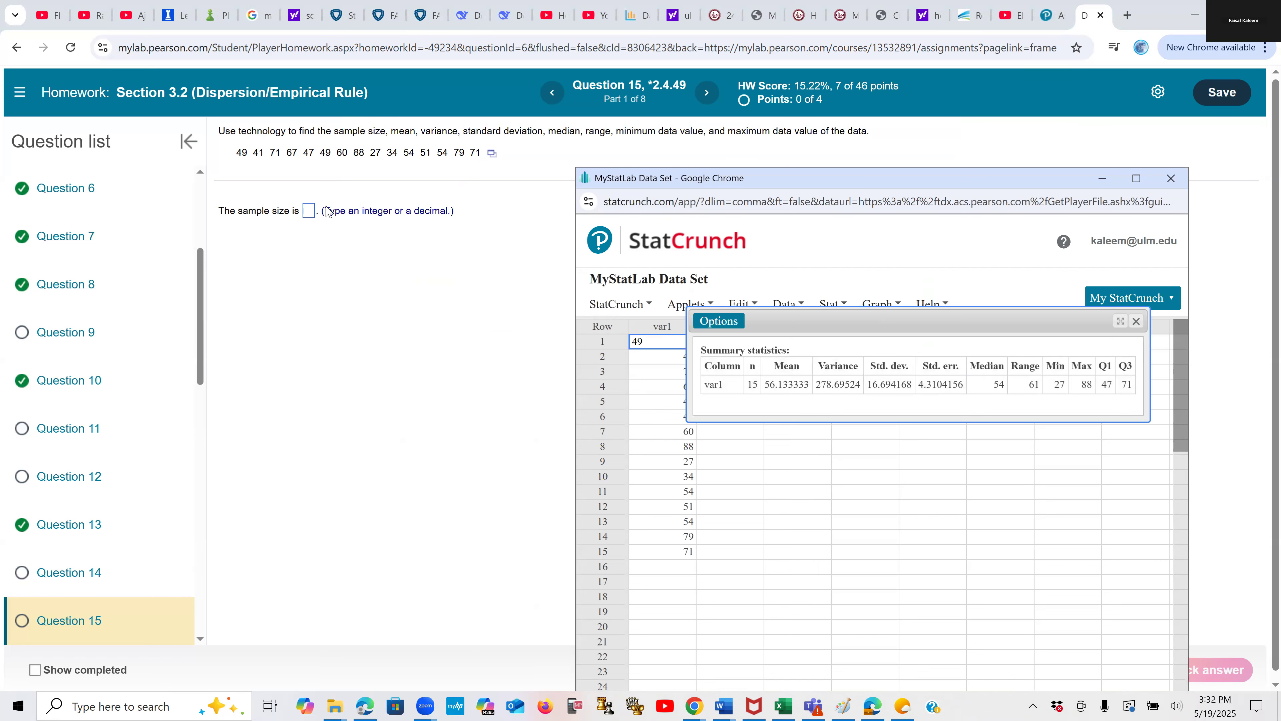
left_click(311, 212)
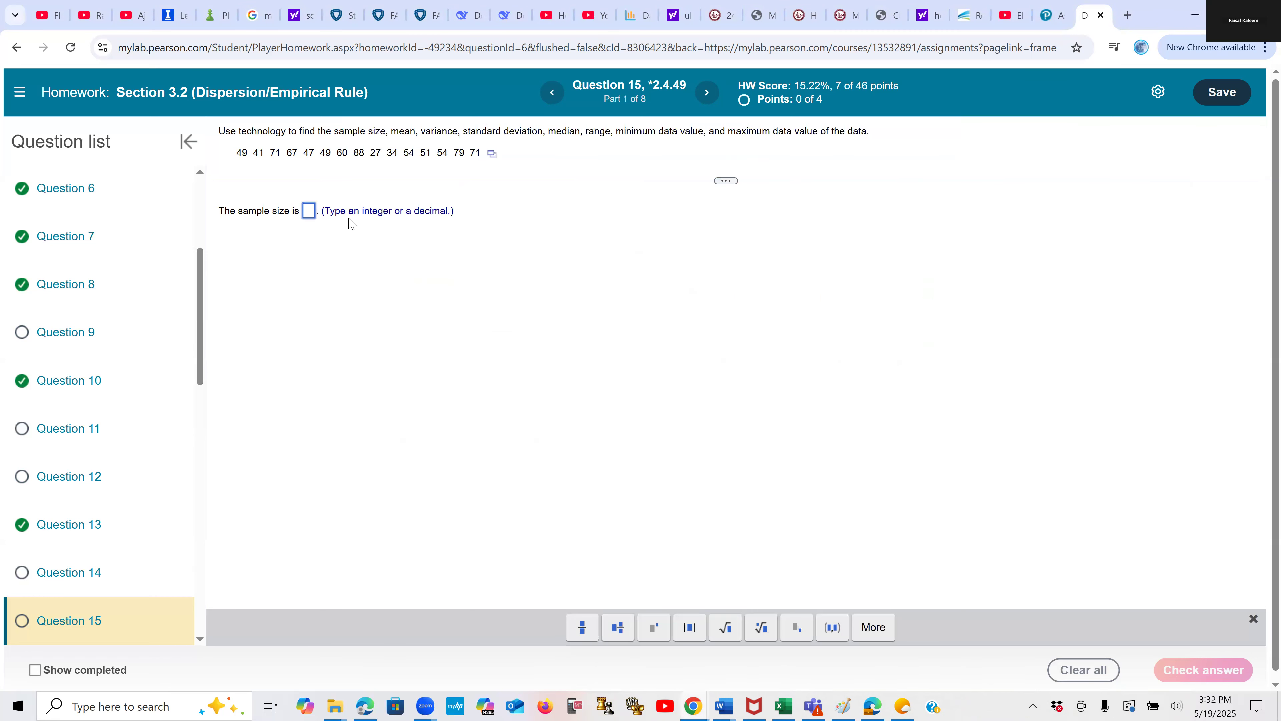
type("15")
left_click(1203, 669)
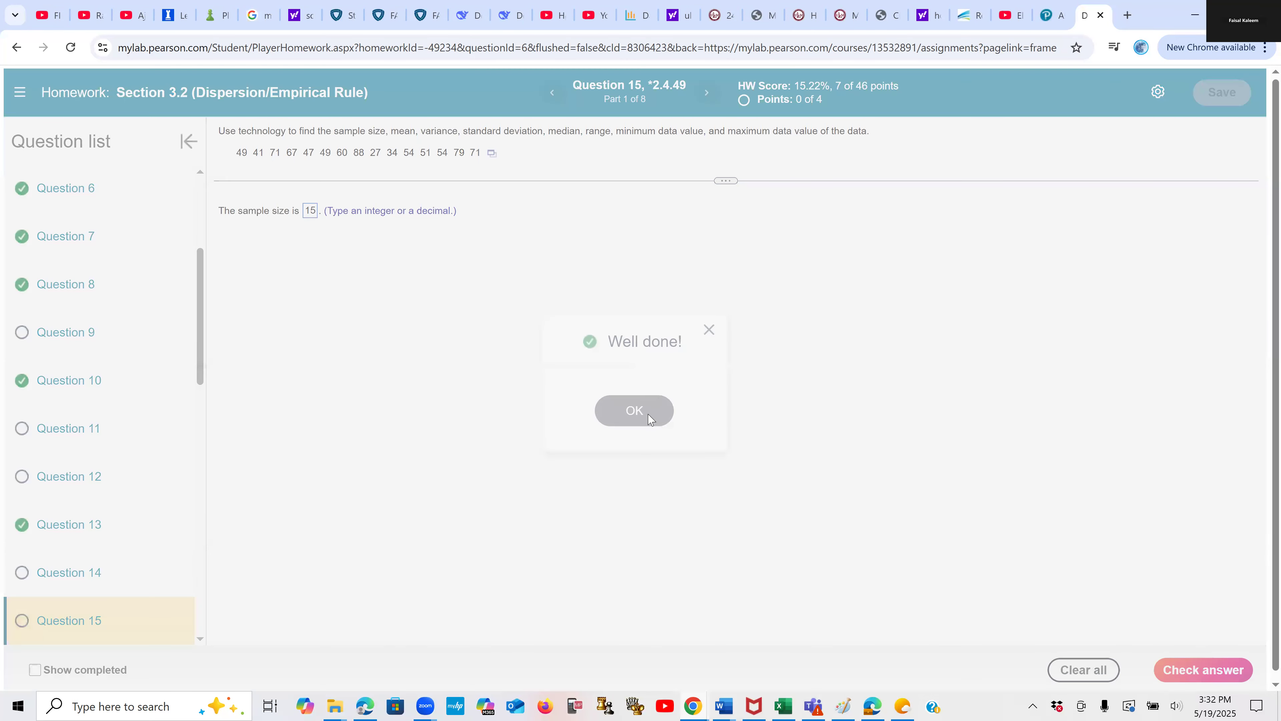
left_click(651, 416)
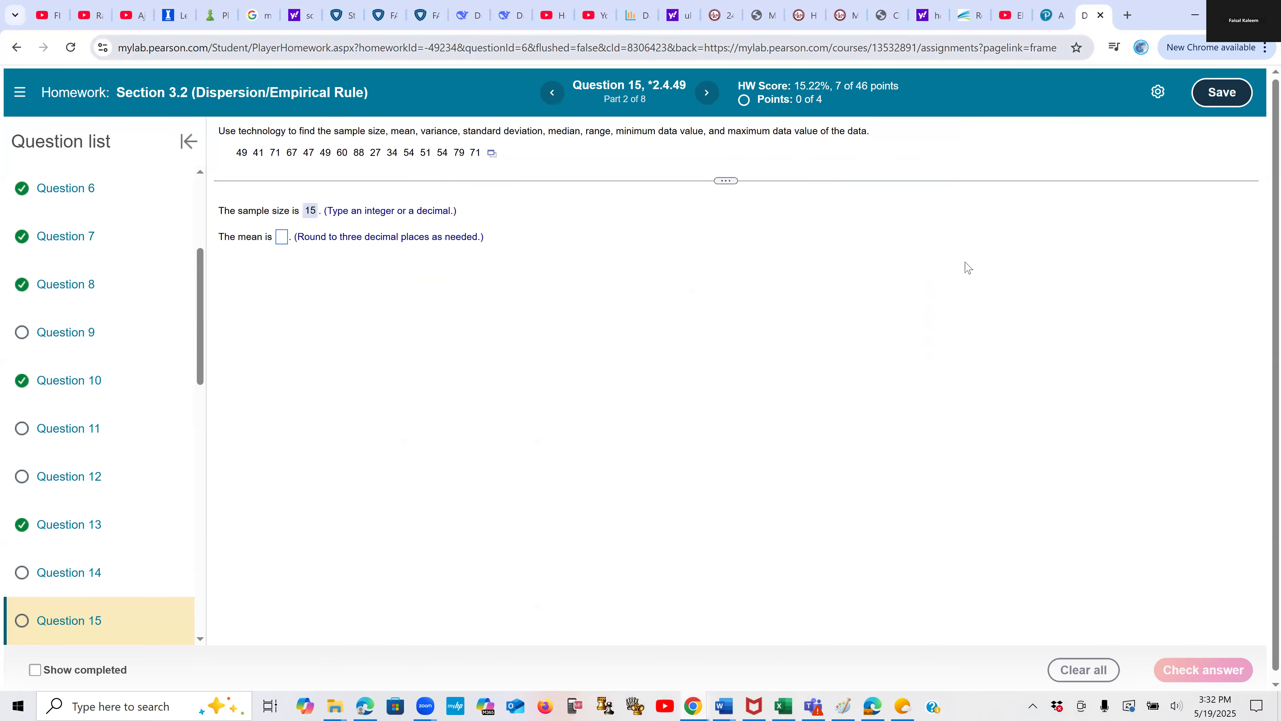
Step: Consult the StatCrunch summary statistics, enter 56.133 as the mean, and check the answer
left_click(692, 706)
left_click(905, 653)
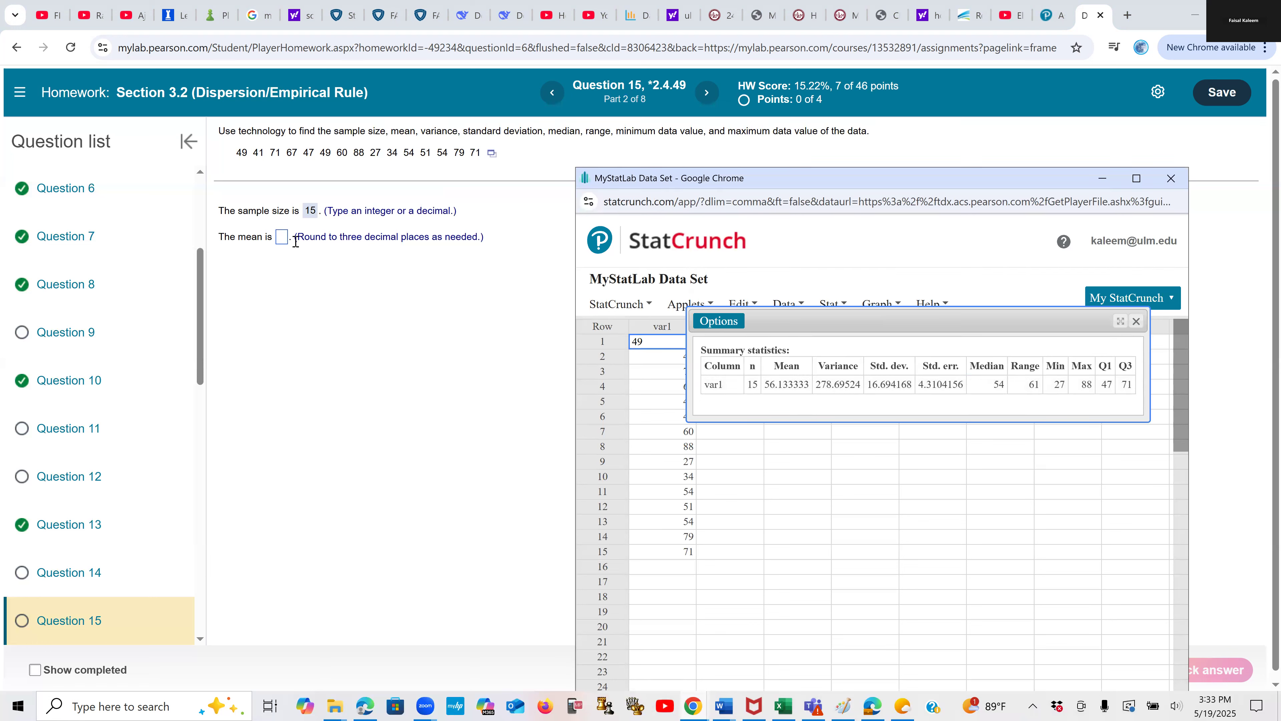
left_click(281, 237)
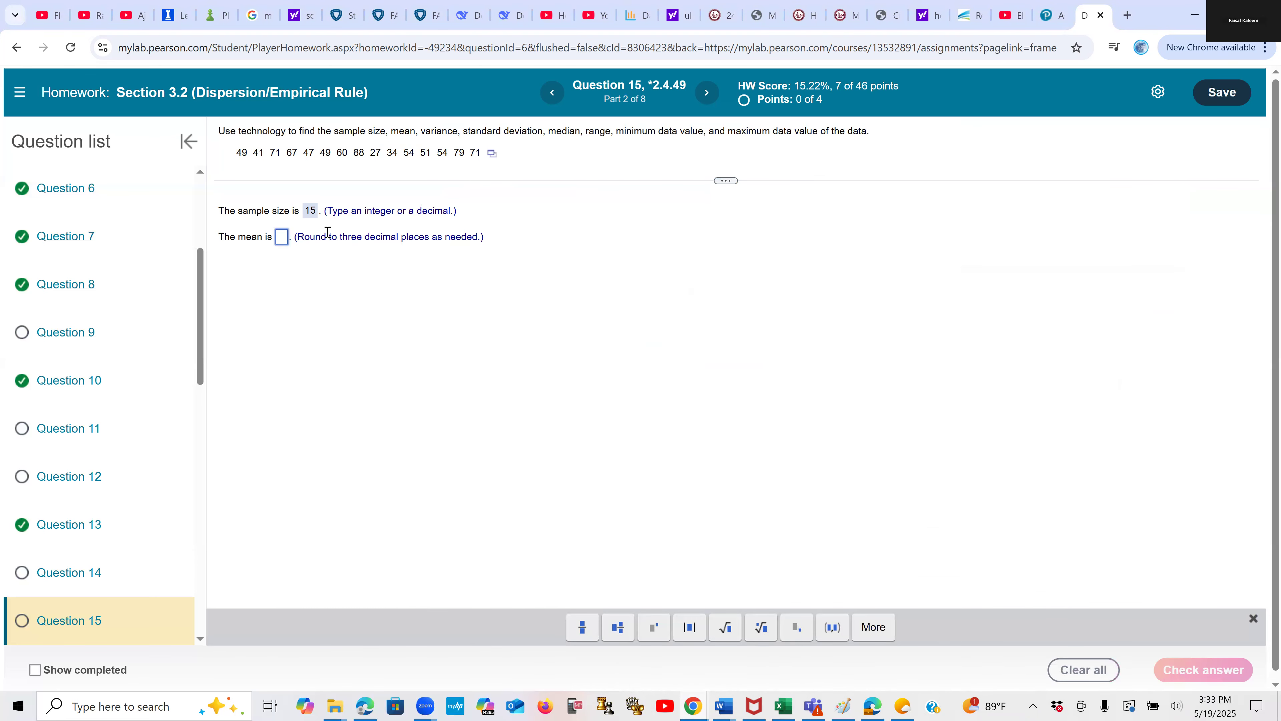
type("56.133")
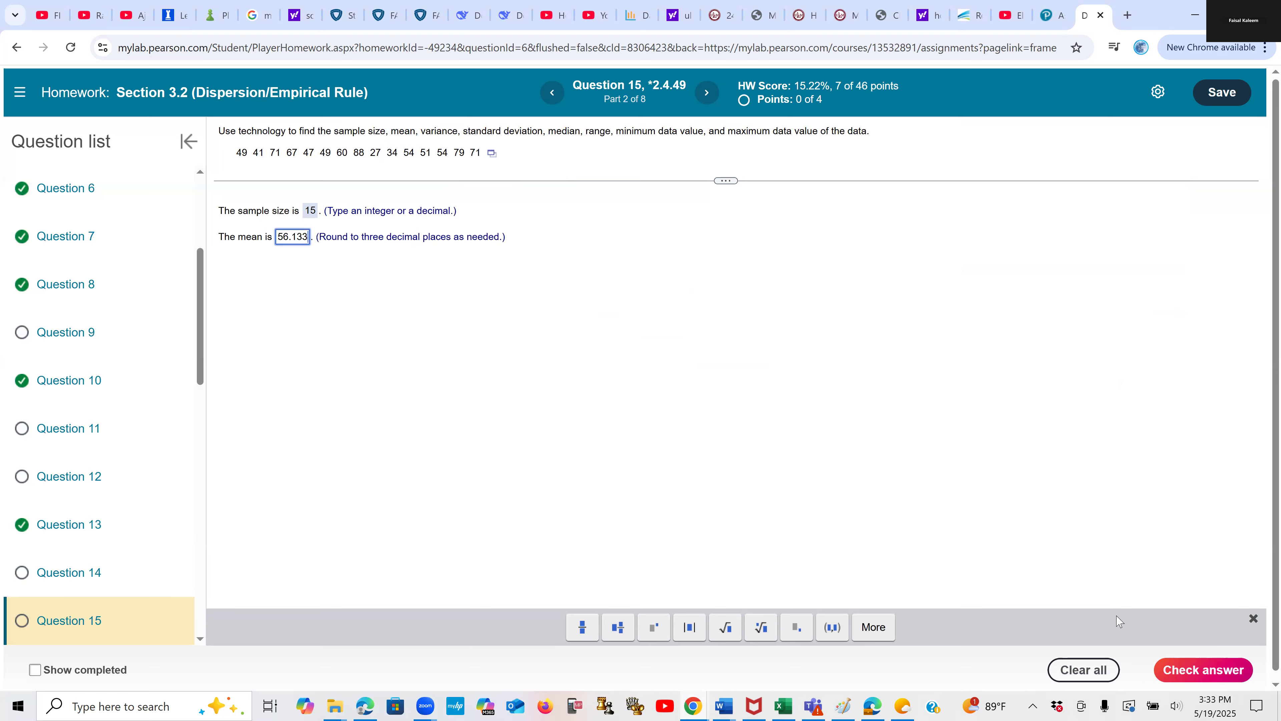
key("Return")
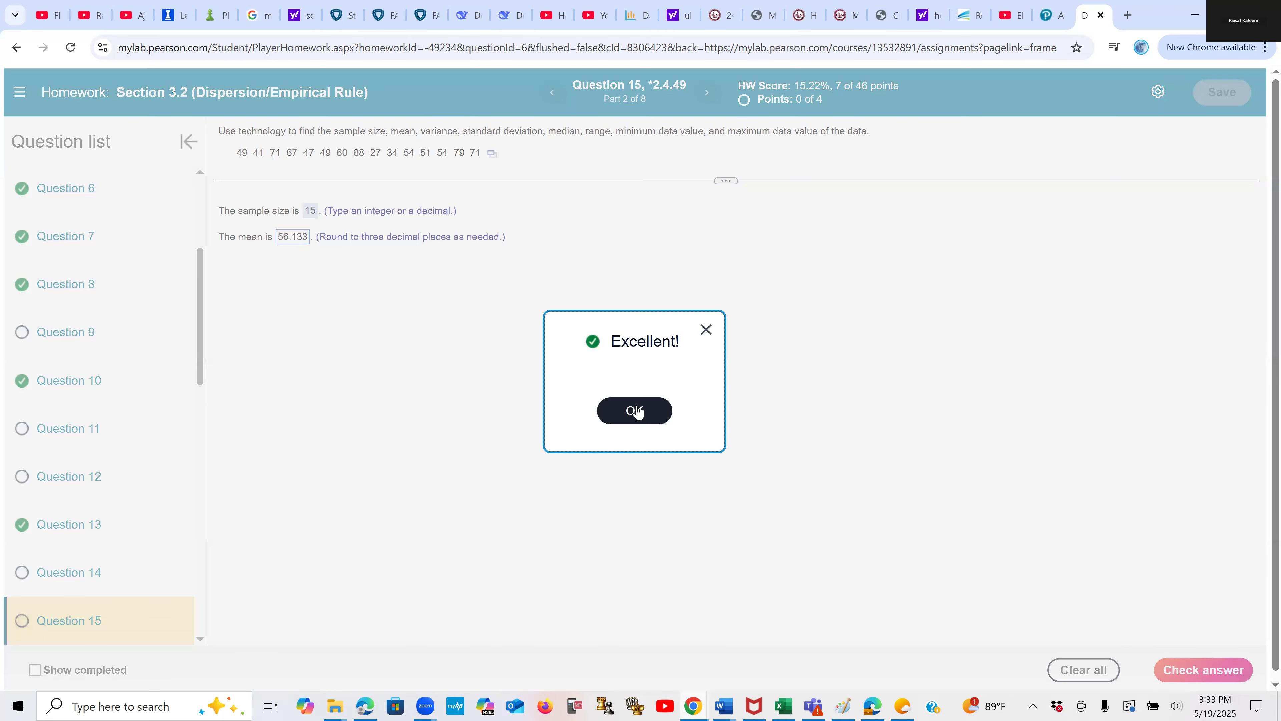
left_click(634, 411)
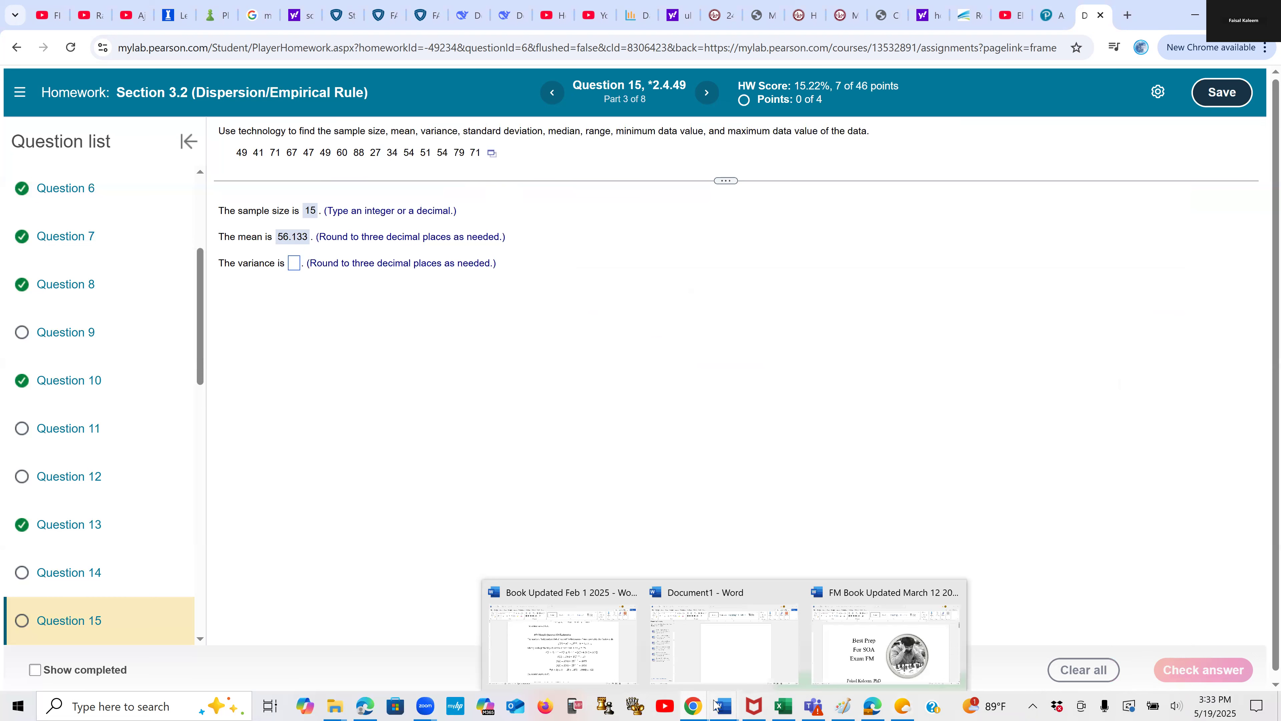
Step: Look up the variance in the StatCrunch results, enter it as 278.695, and check the answer
mouse_move(693, 705)
left_click(945, 661)
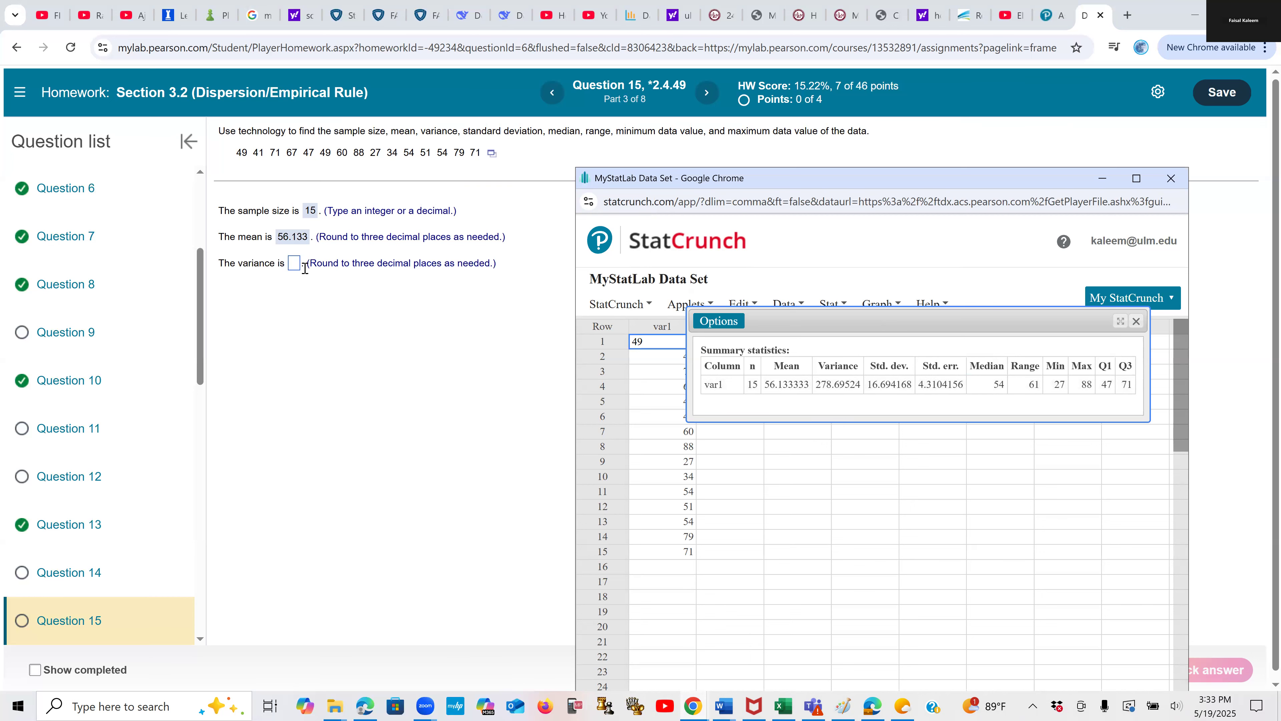
left_click(296, 265)
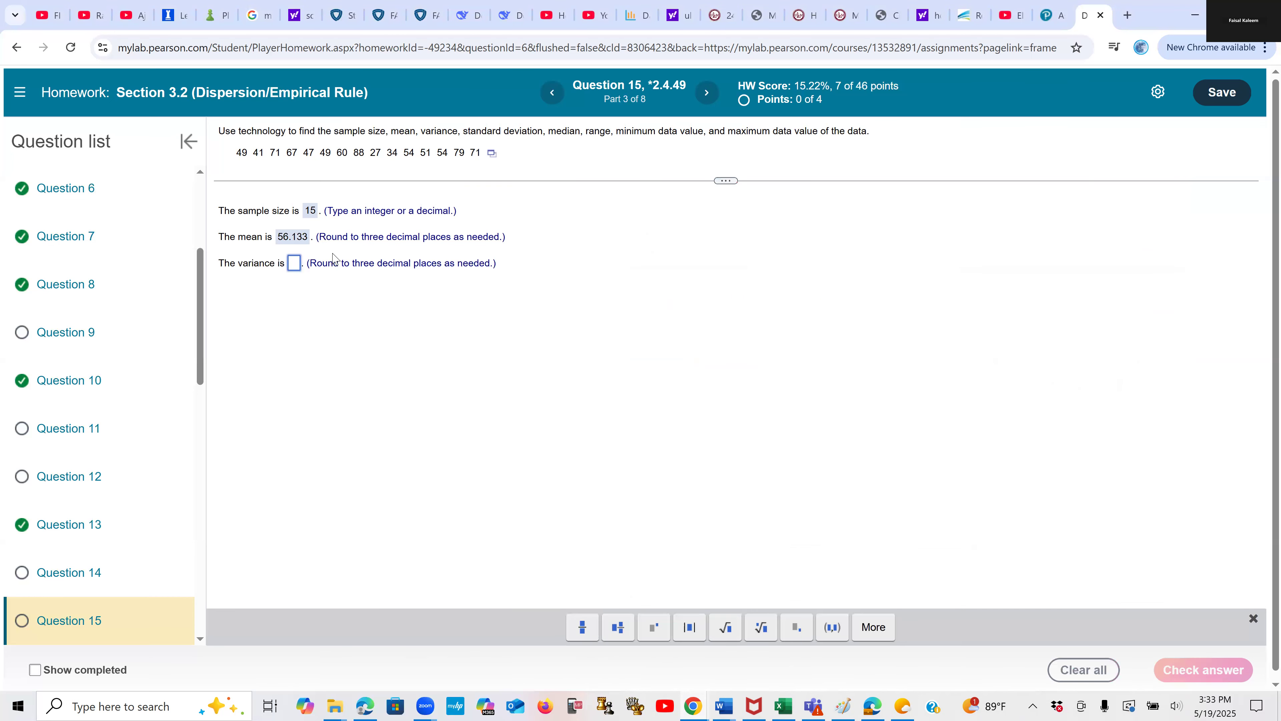
type("278.")
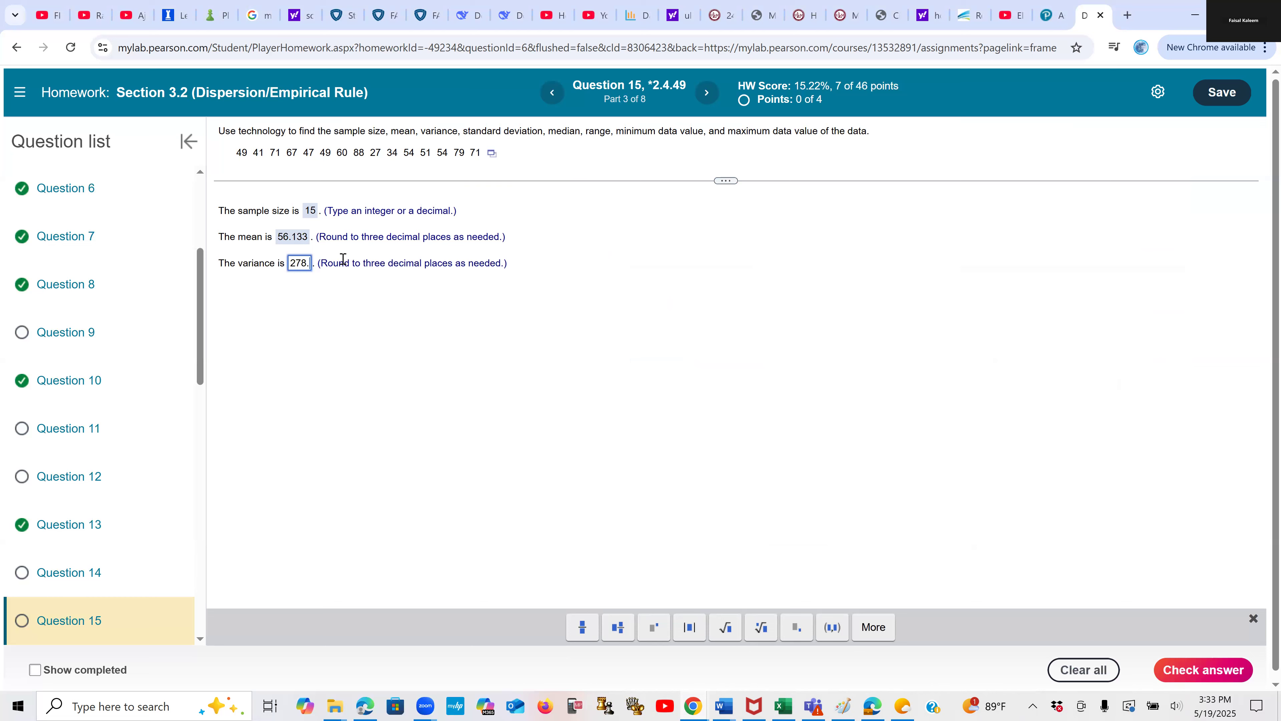
type("695")
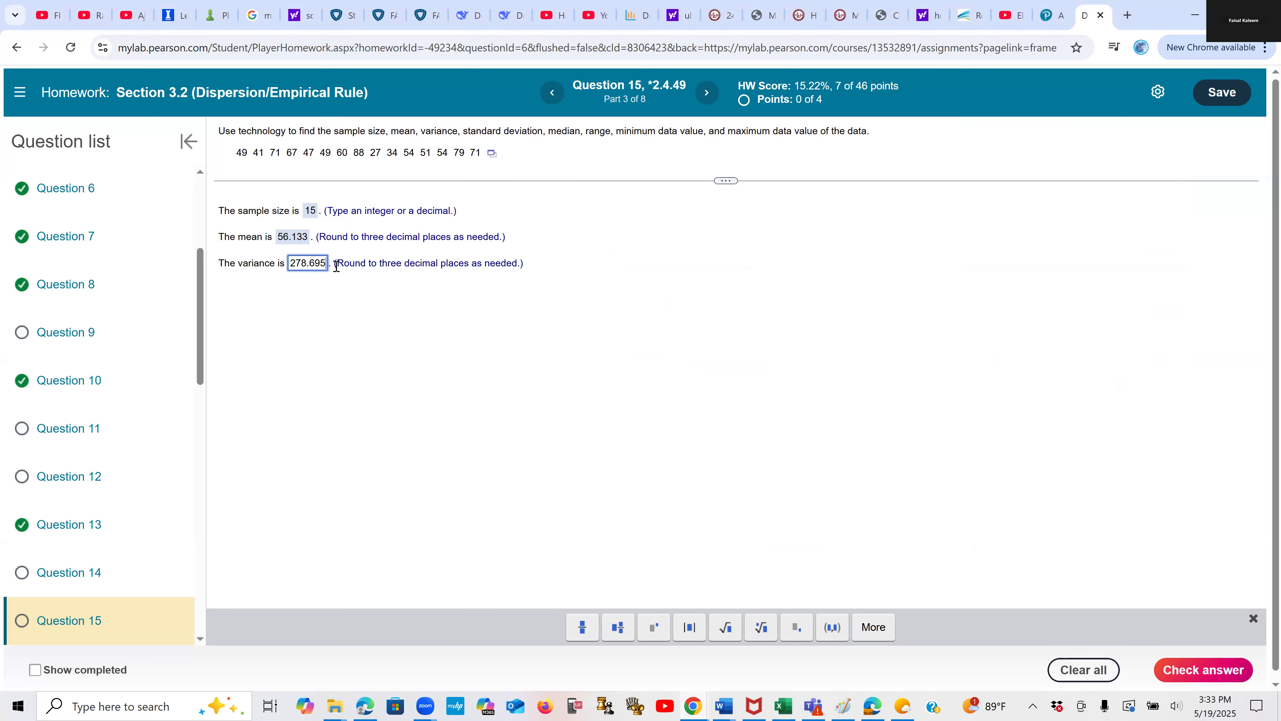
left_click(1203, 669)
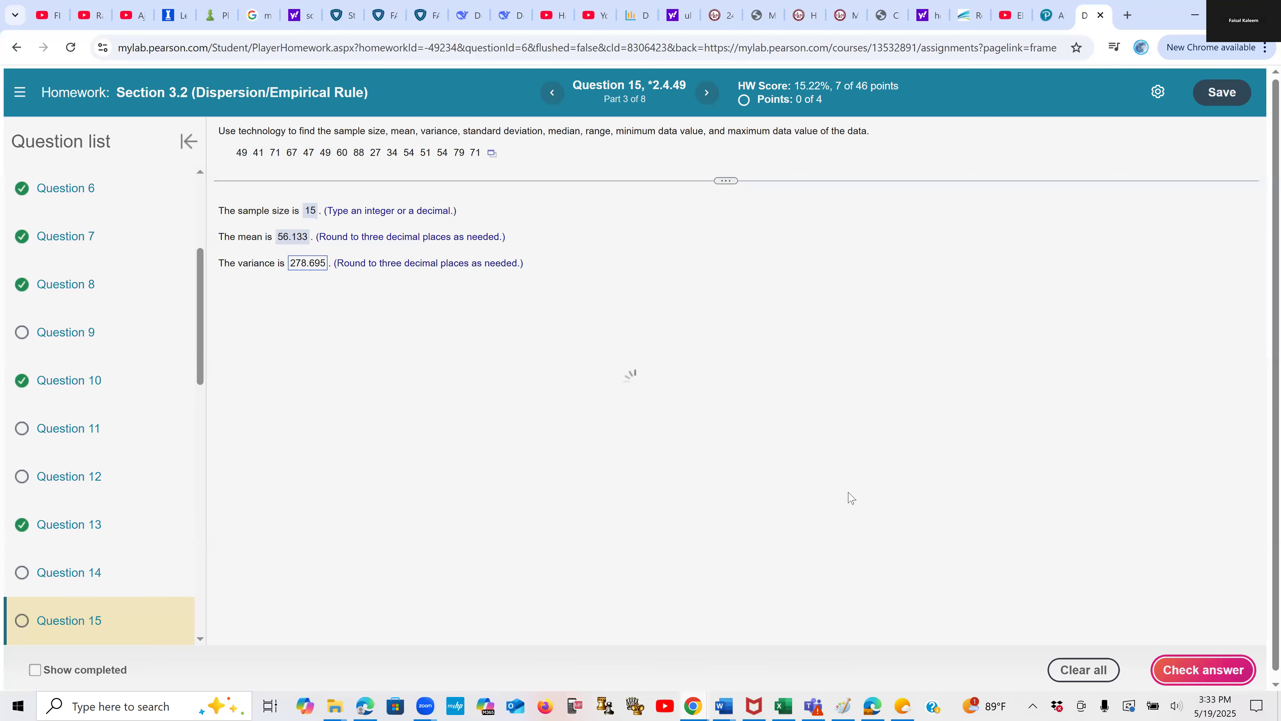
left_click(636, 412)
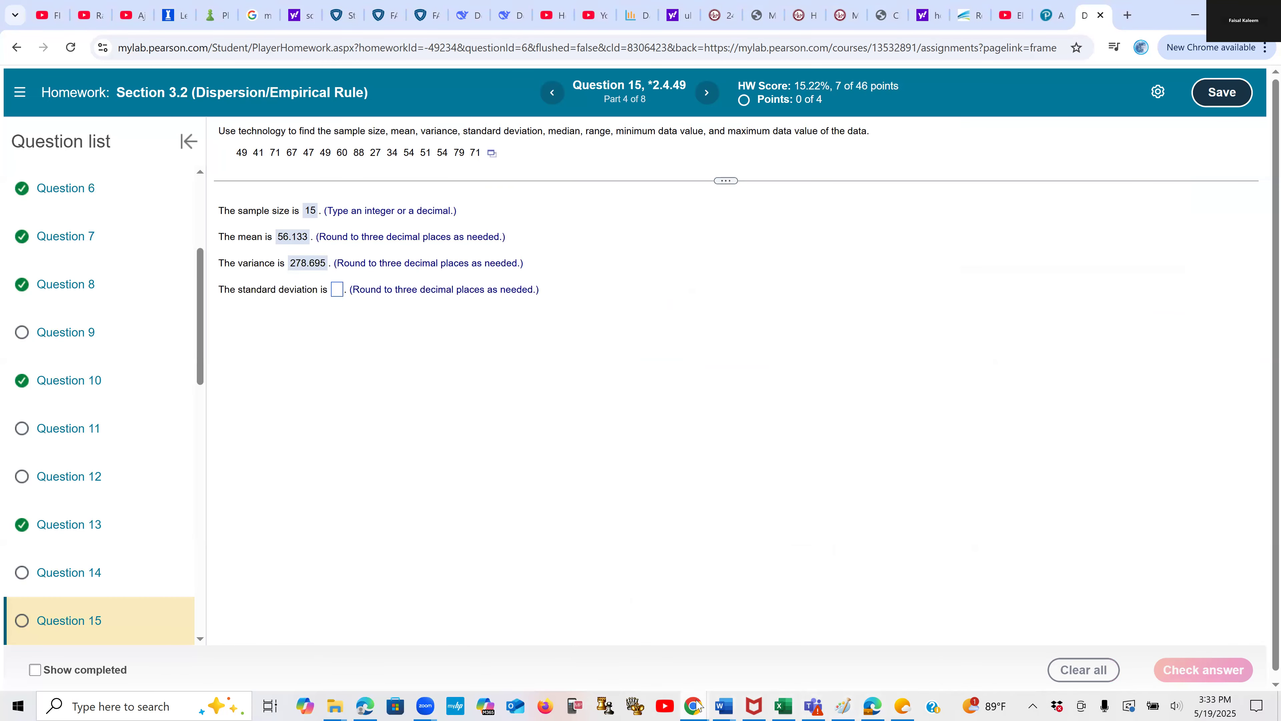
Step: Look up the standard deviation in the StatCrunch results, enter it as 16.694, and check the answer
mouse_move(693, 705)
left_click(900, 653)
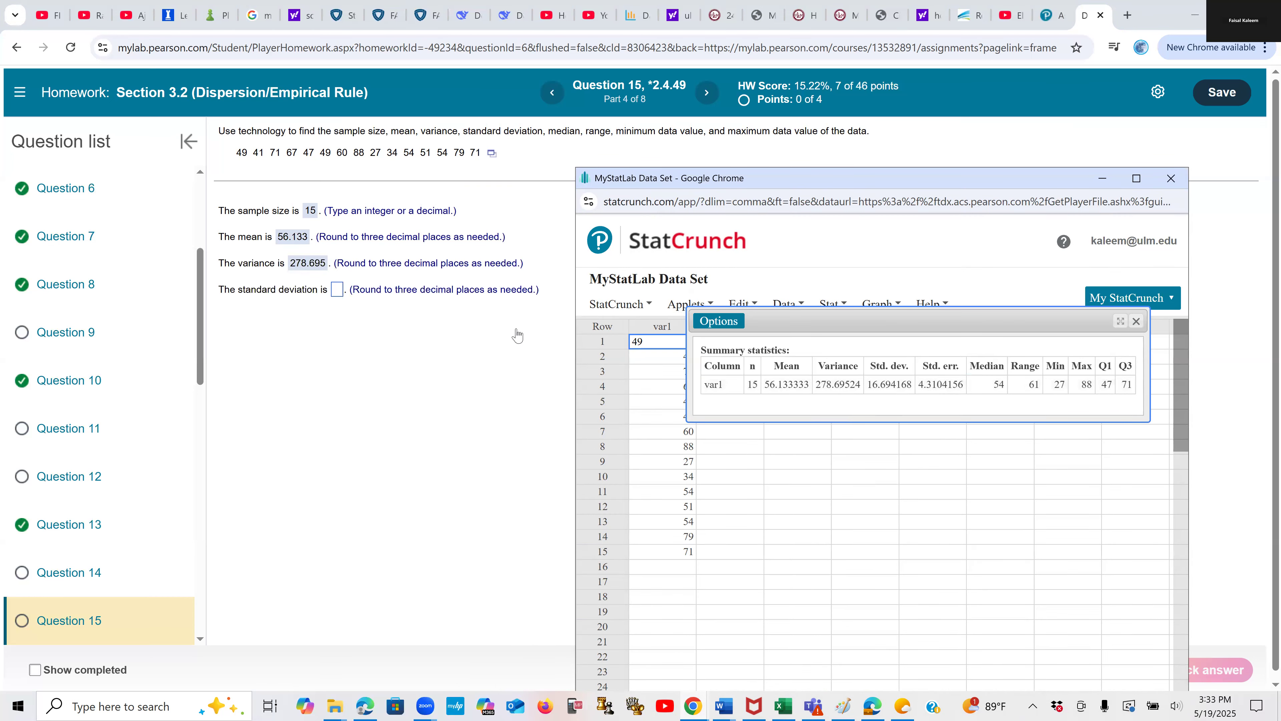
left_click(337, 292)
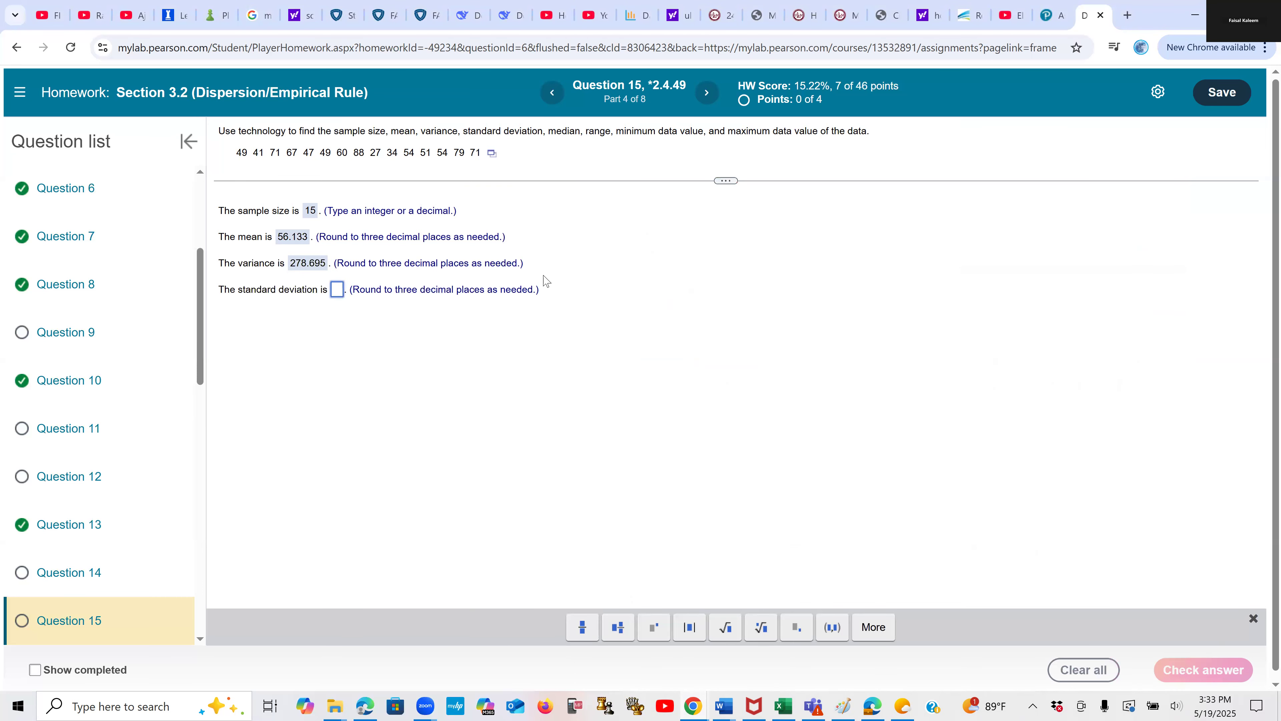
type("16.")
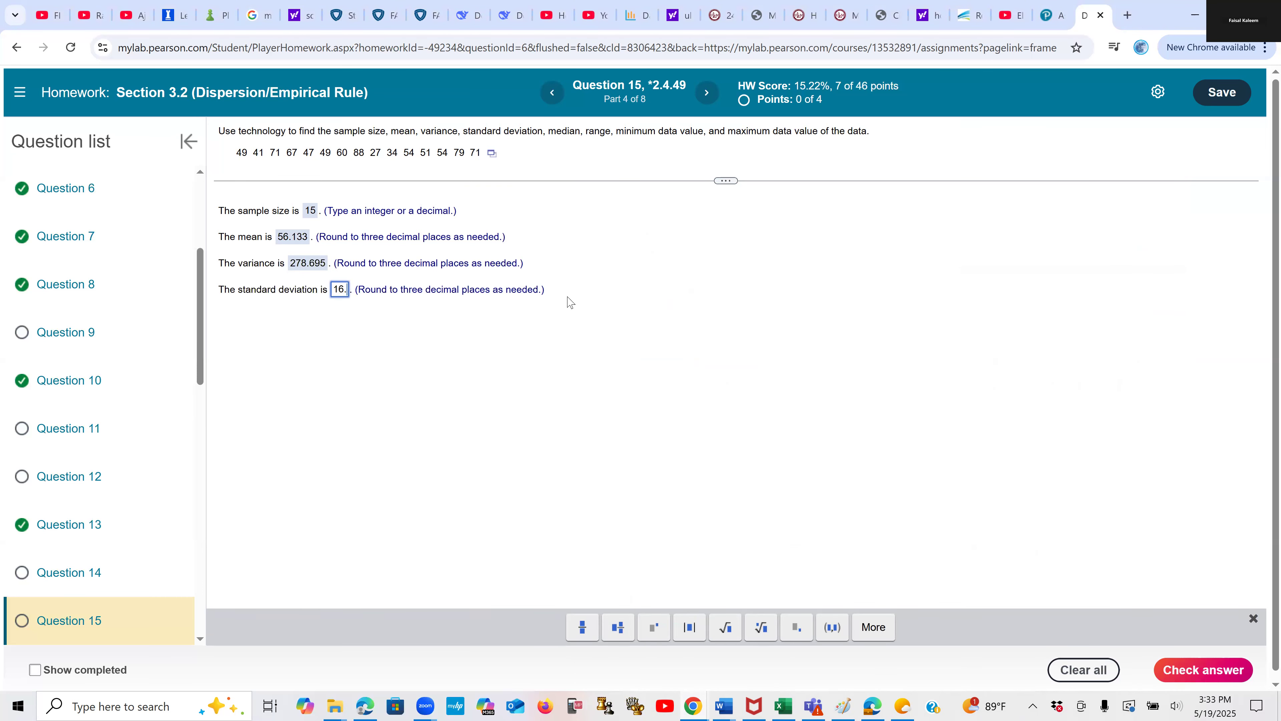
type("694")
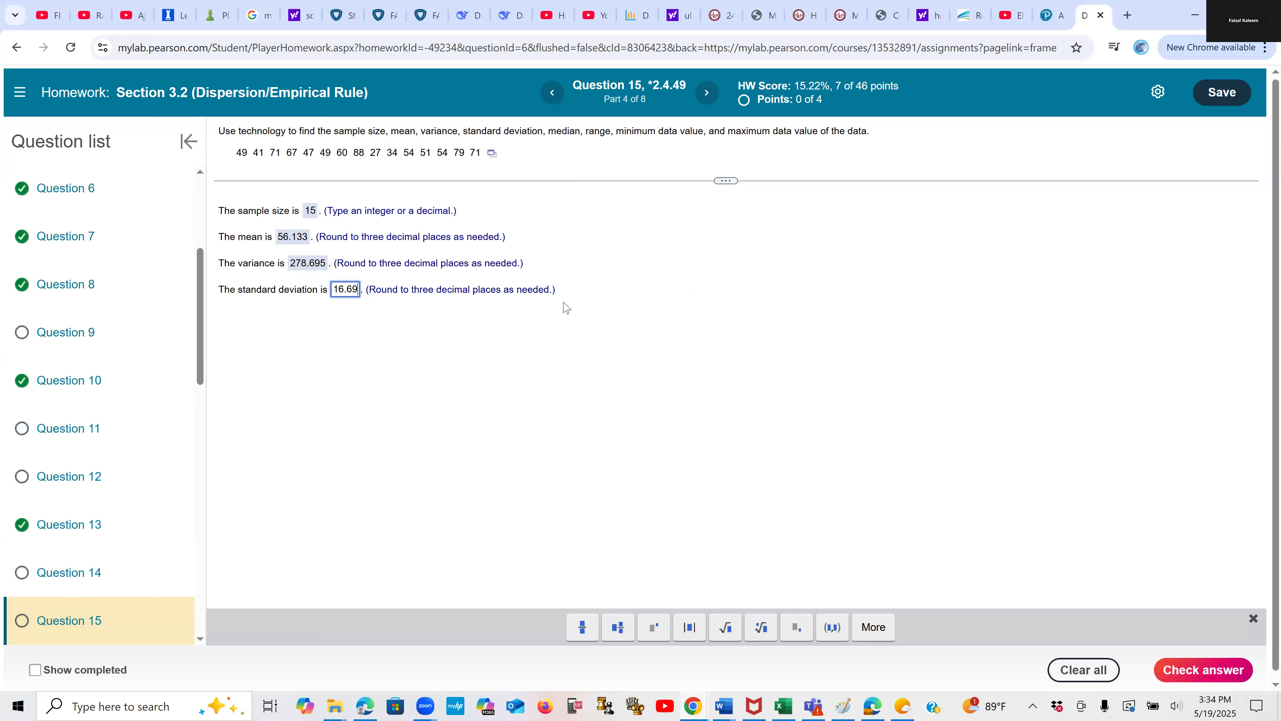
left_click(1229, 670)
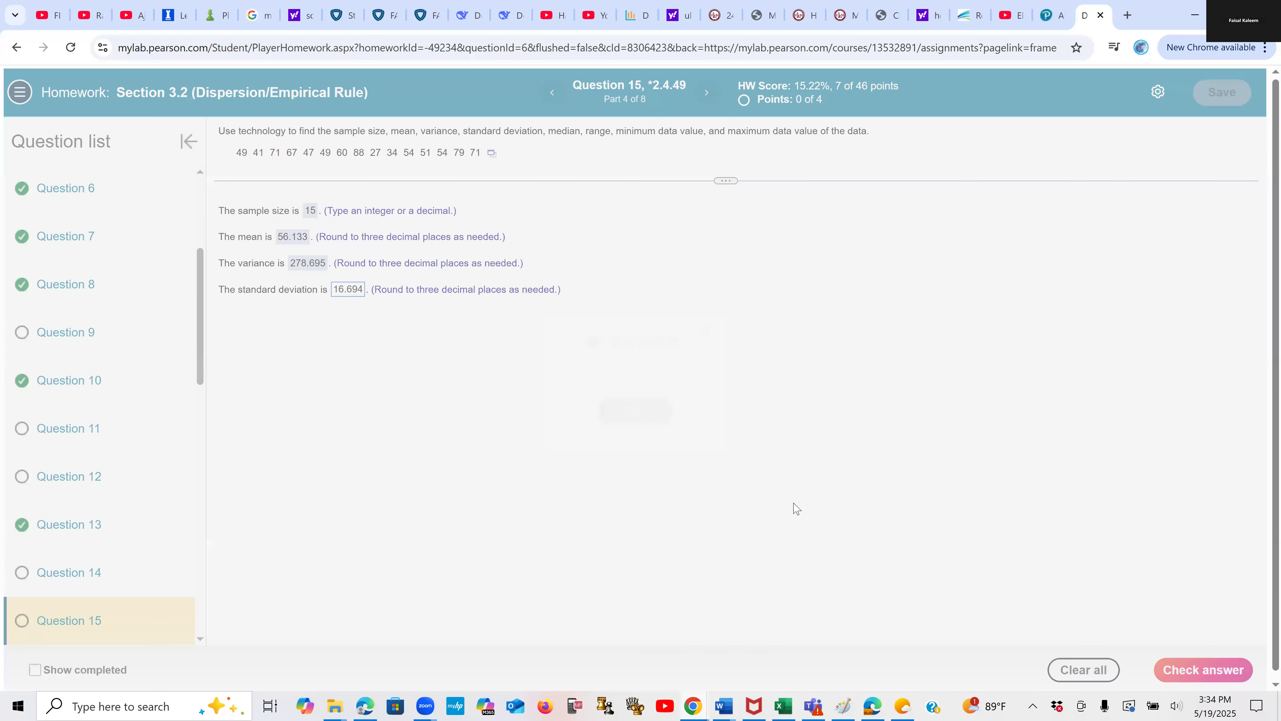
left_click(626, 410)
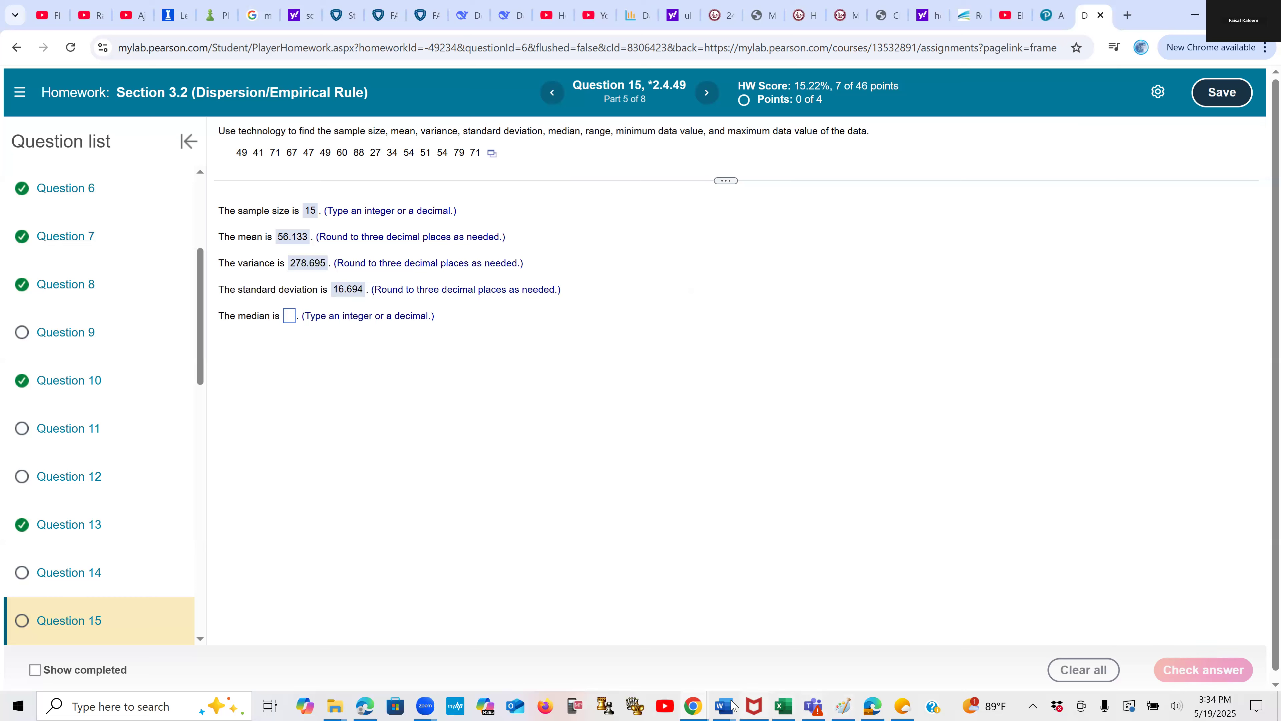
Step: Look up the median in the StatCrunch results, enter it as 54, and check the answer
mouse_move(693, 706)
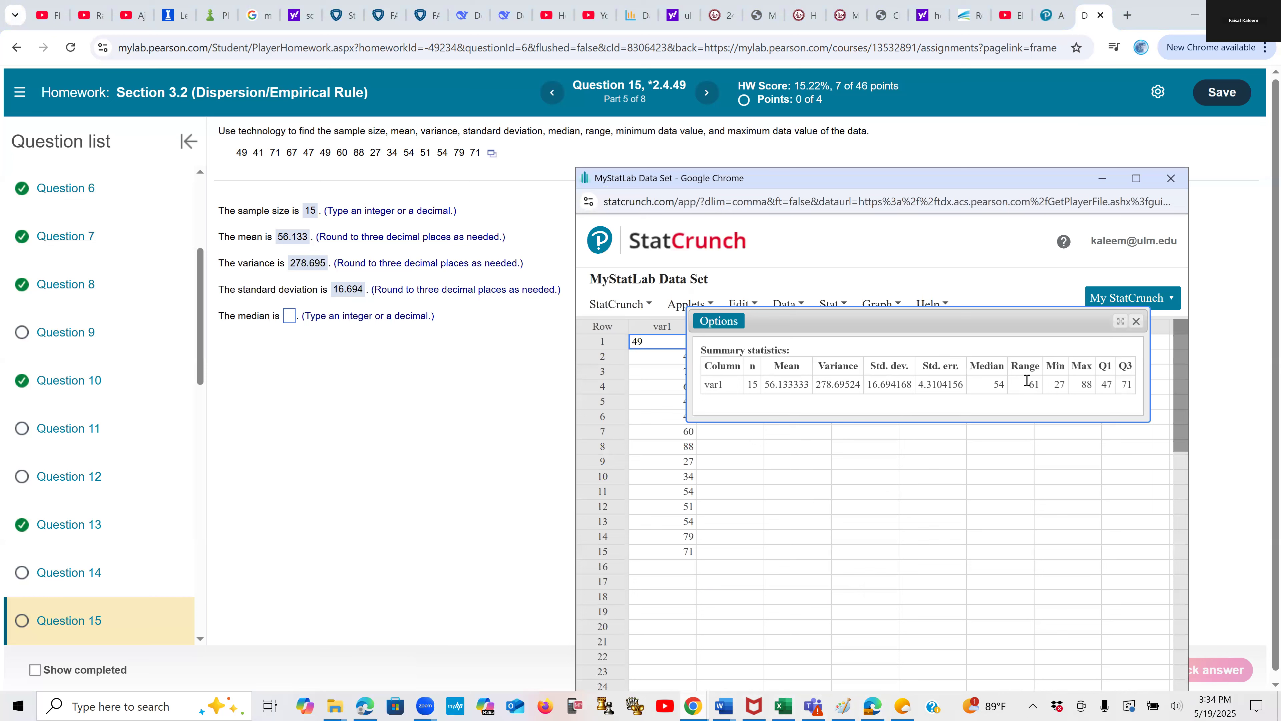
left_click(290, 317)
type("54")
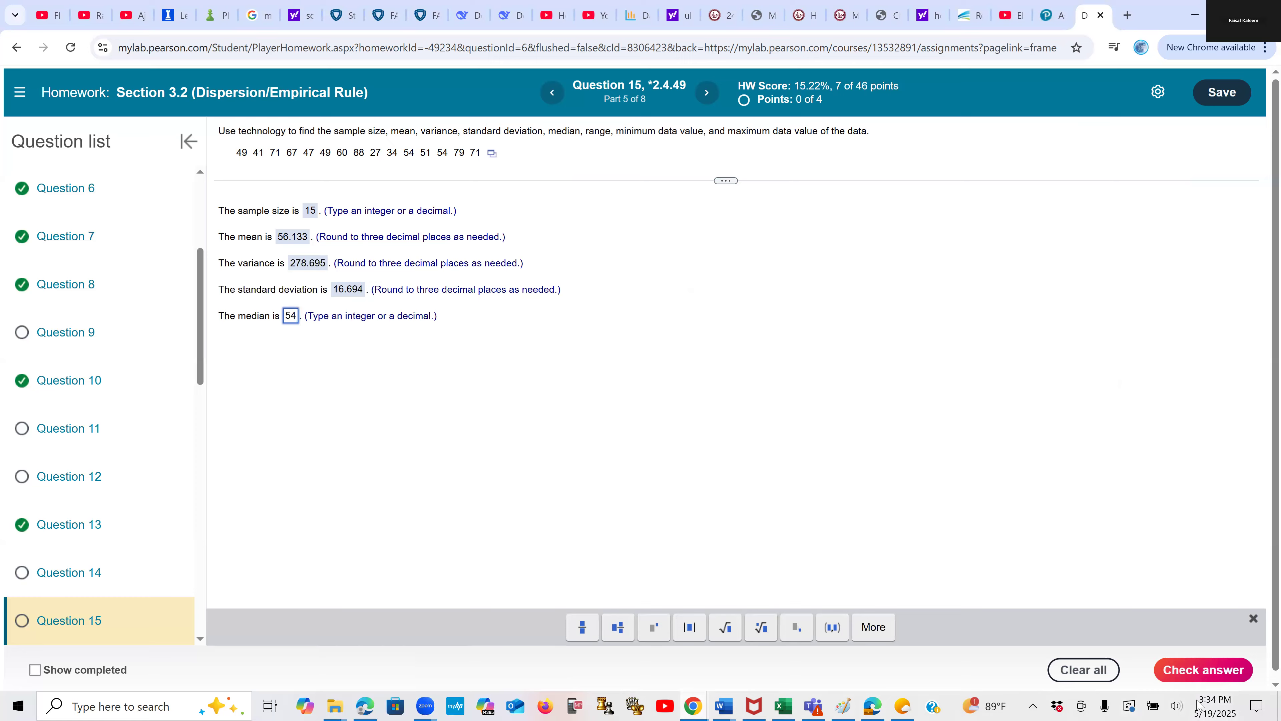
left_click(1200, 672)
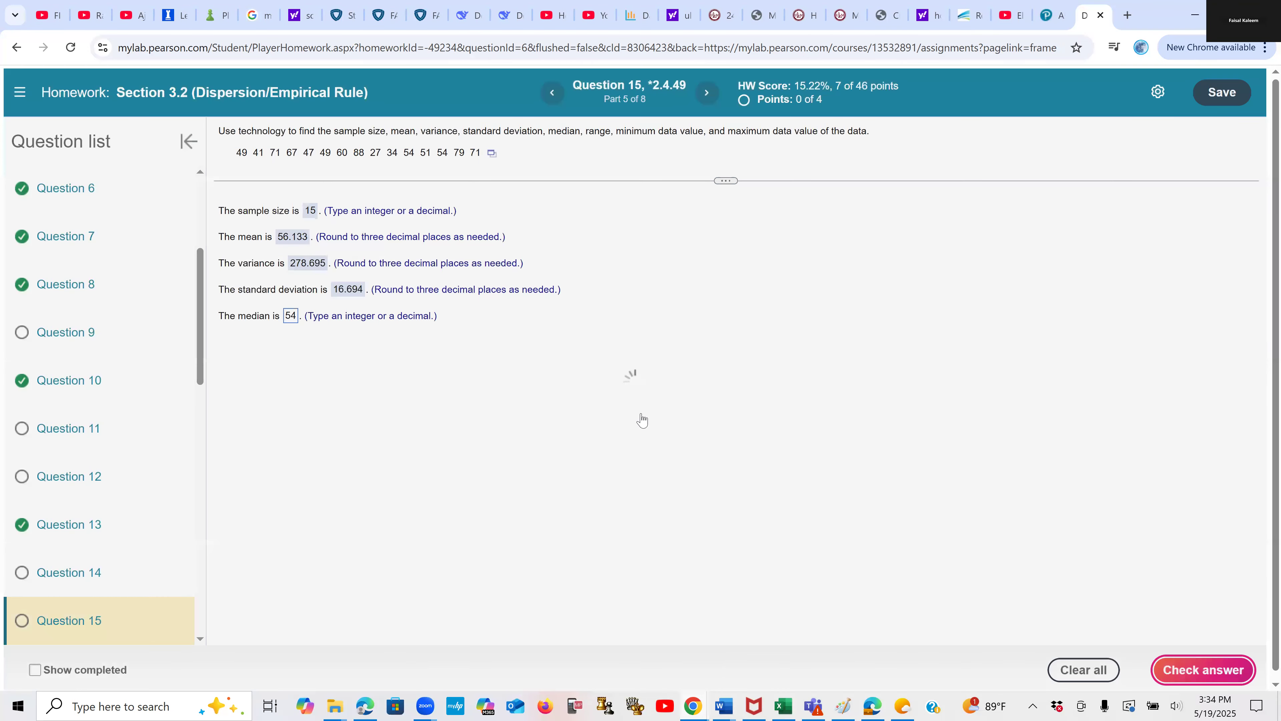
left_click(648, 419)
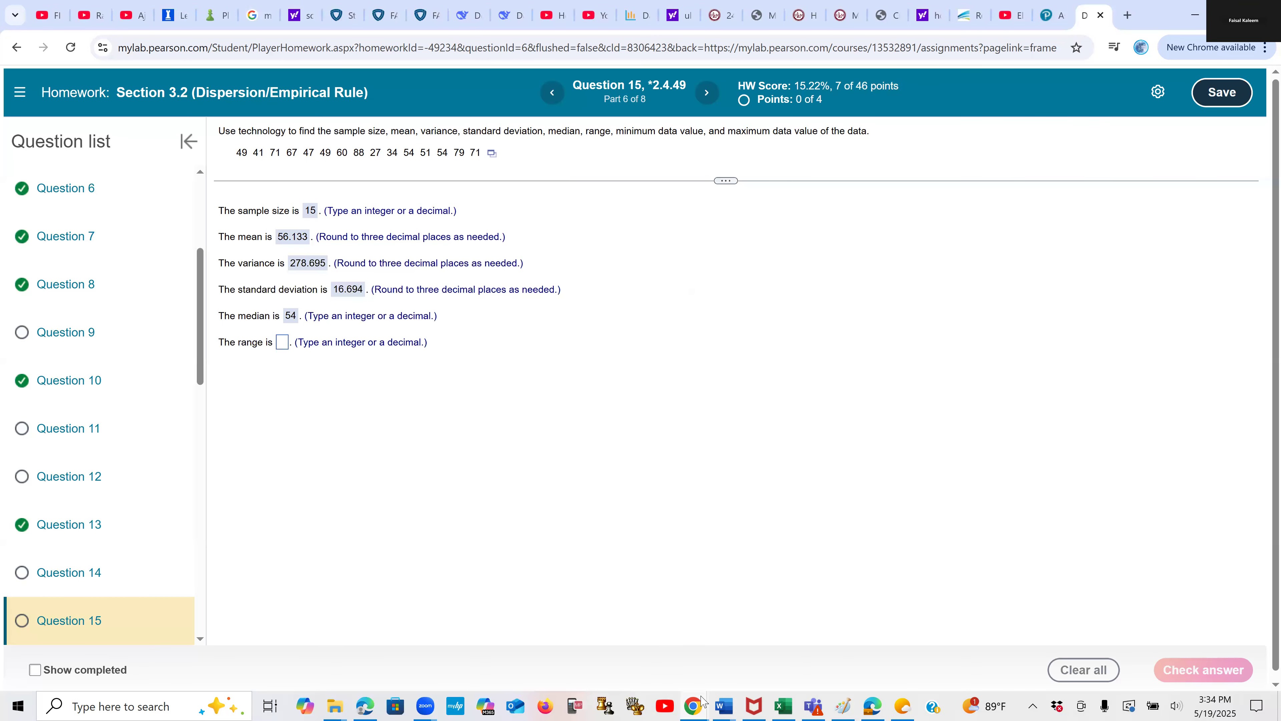
Step: Look up the range in the StatCrunch results, enter it as 61, and check the answer
mouse_move(698, 706)
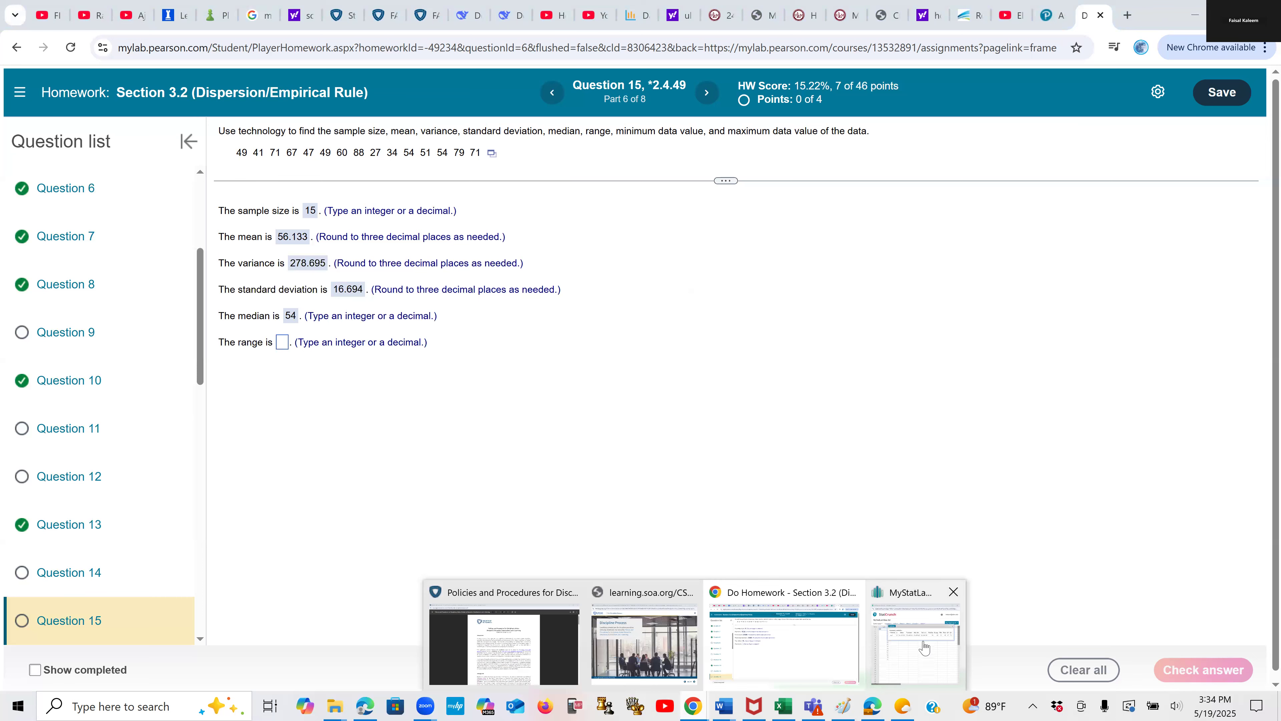
left_click(924, 647)
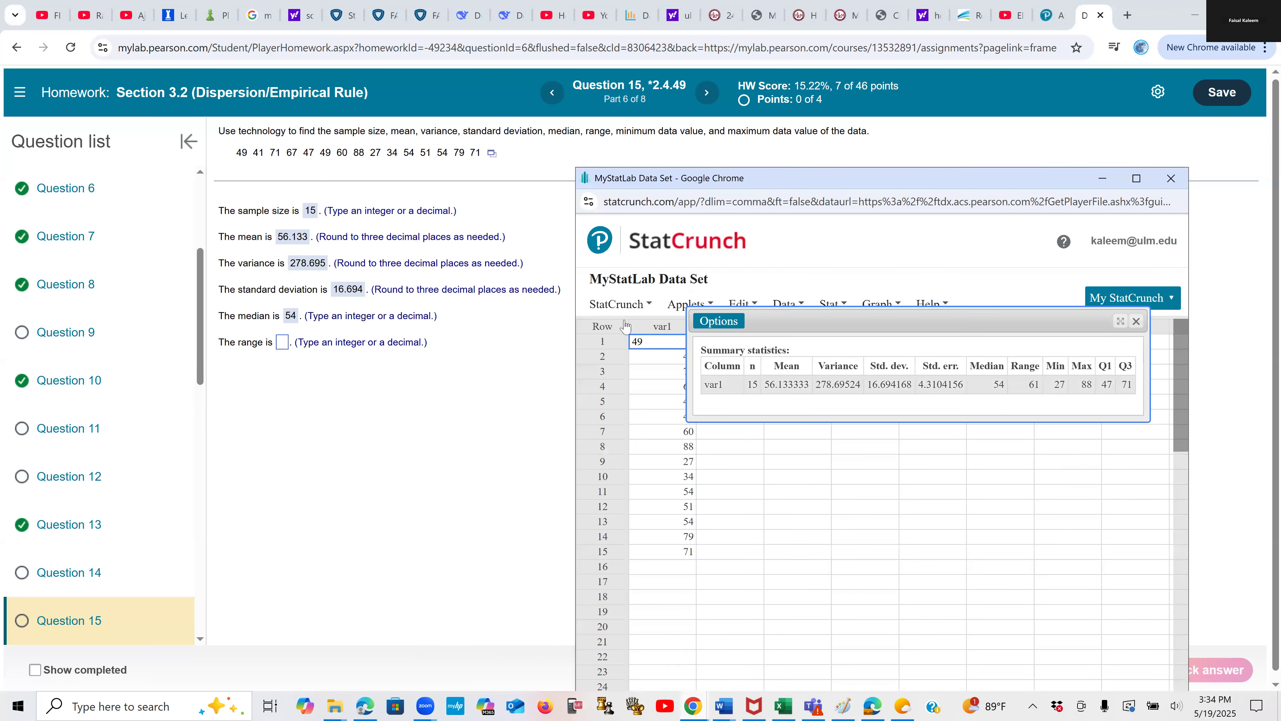
left_click(282, 343)
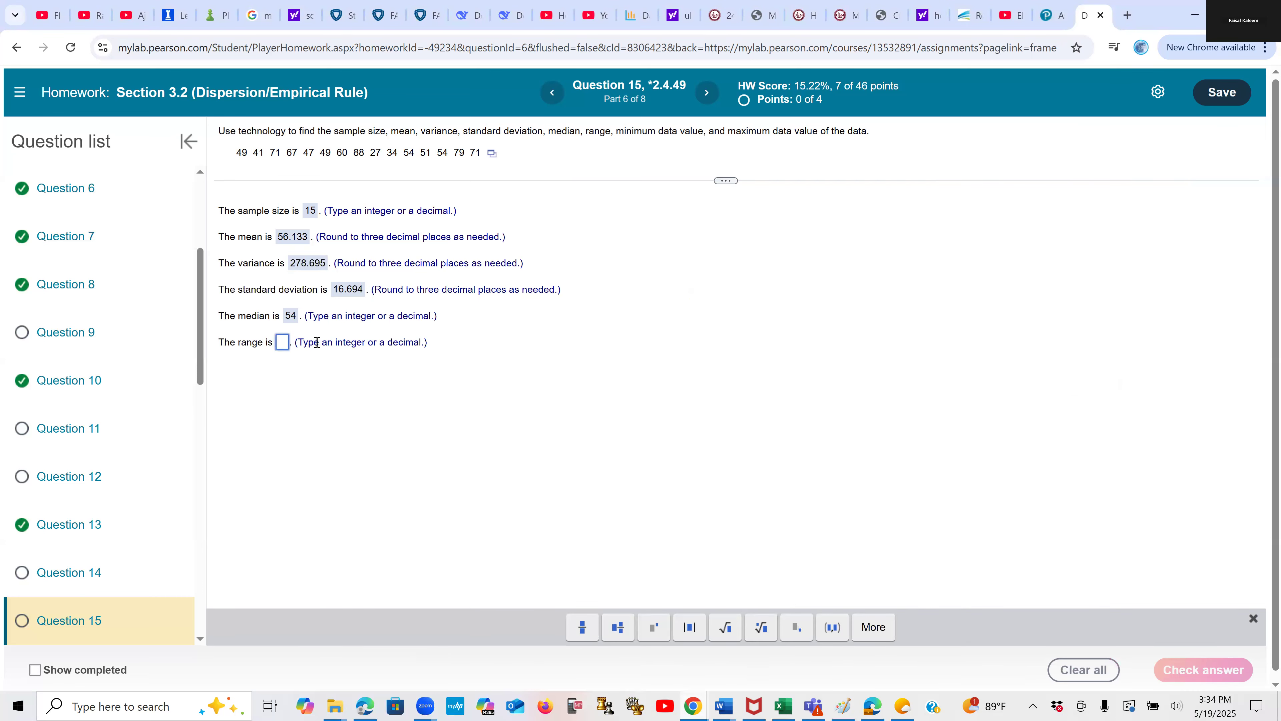
type("61")
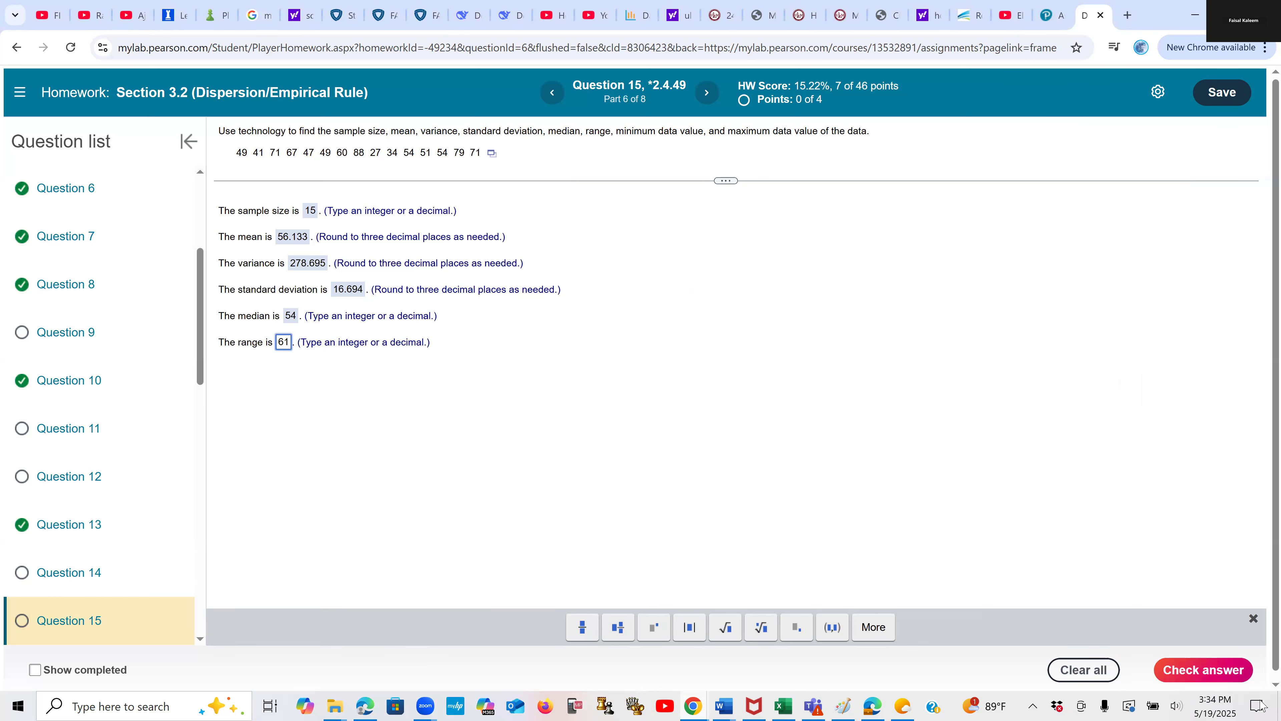
left_click(1226, 671)
left_click(633, 414)
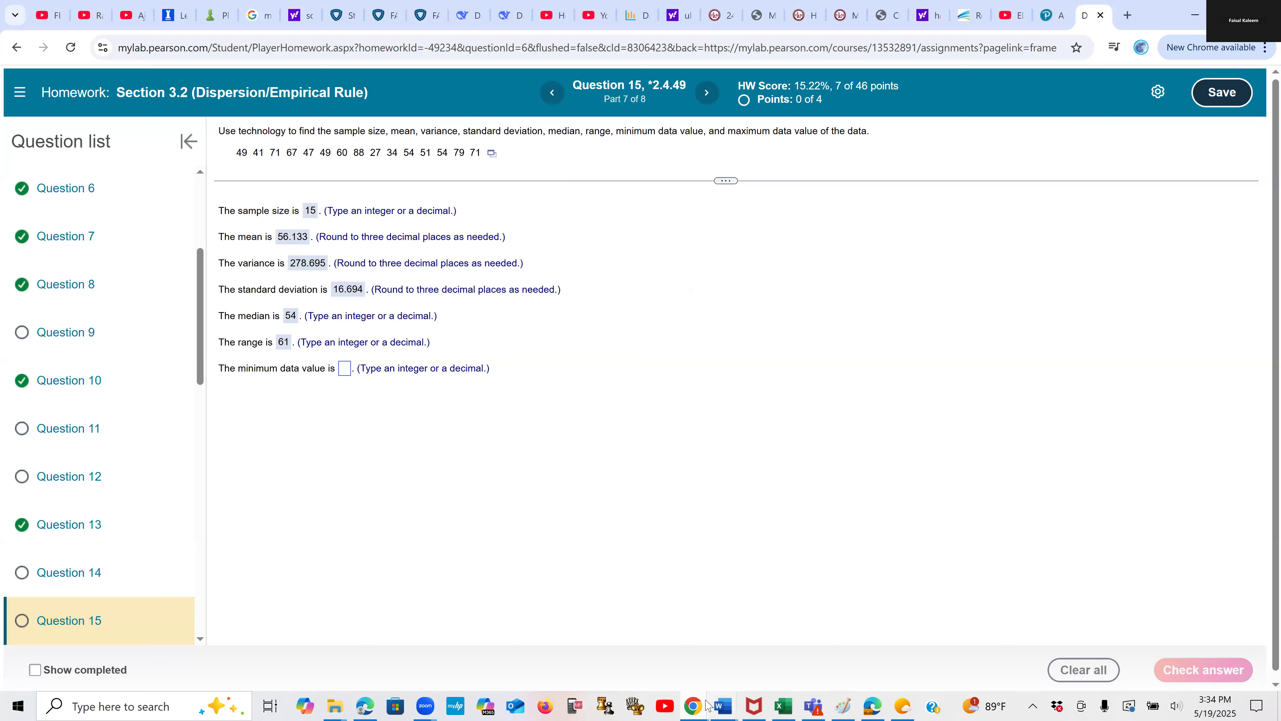
Step: Look up the minimum in the StatCrunch results, enter 27 as the minimum data value, and check the answer
mouse_move(693, 706)
left_click(931, 643)
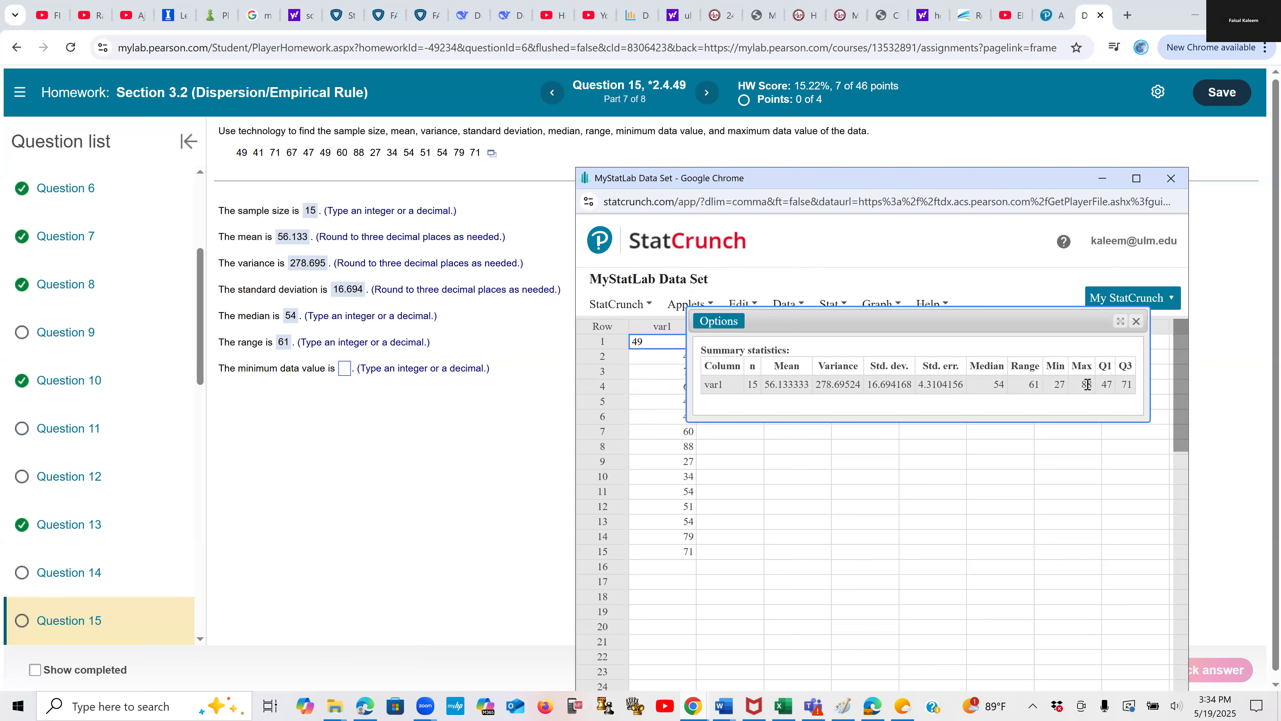
left_click(348, 374)
type("27")
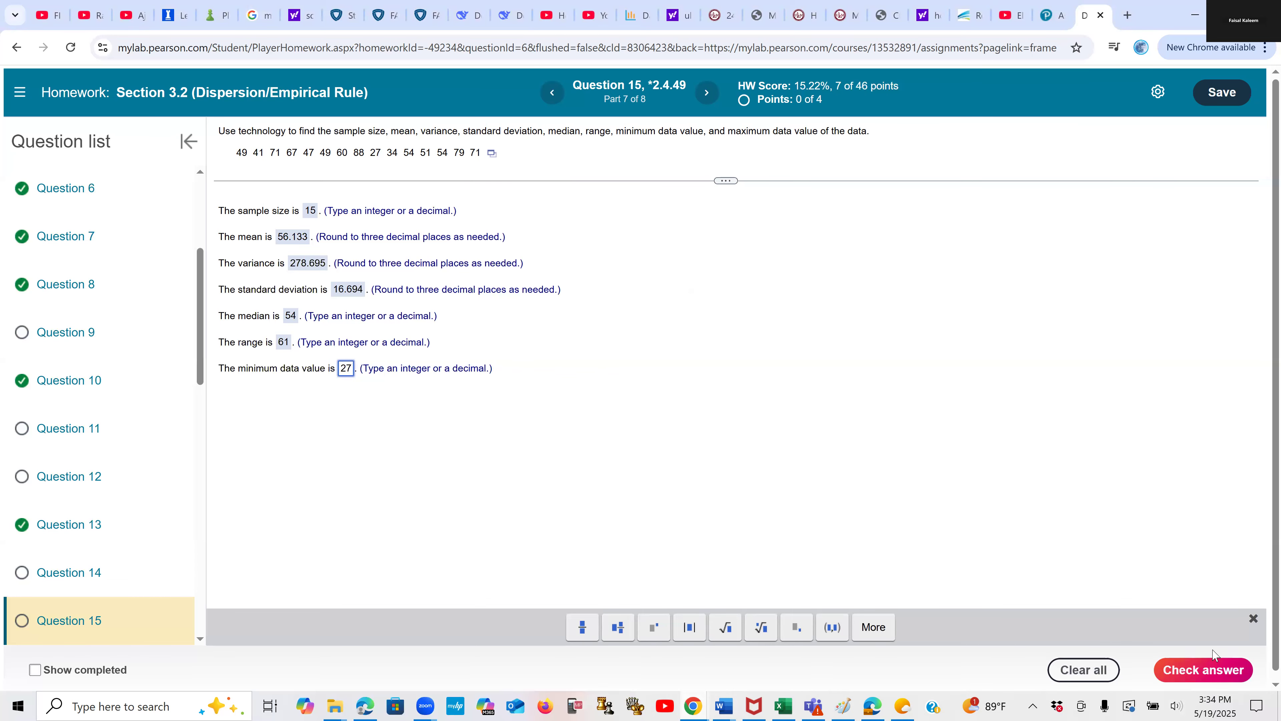
left_click(1215, 669)
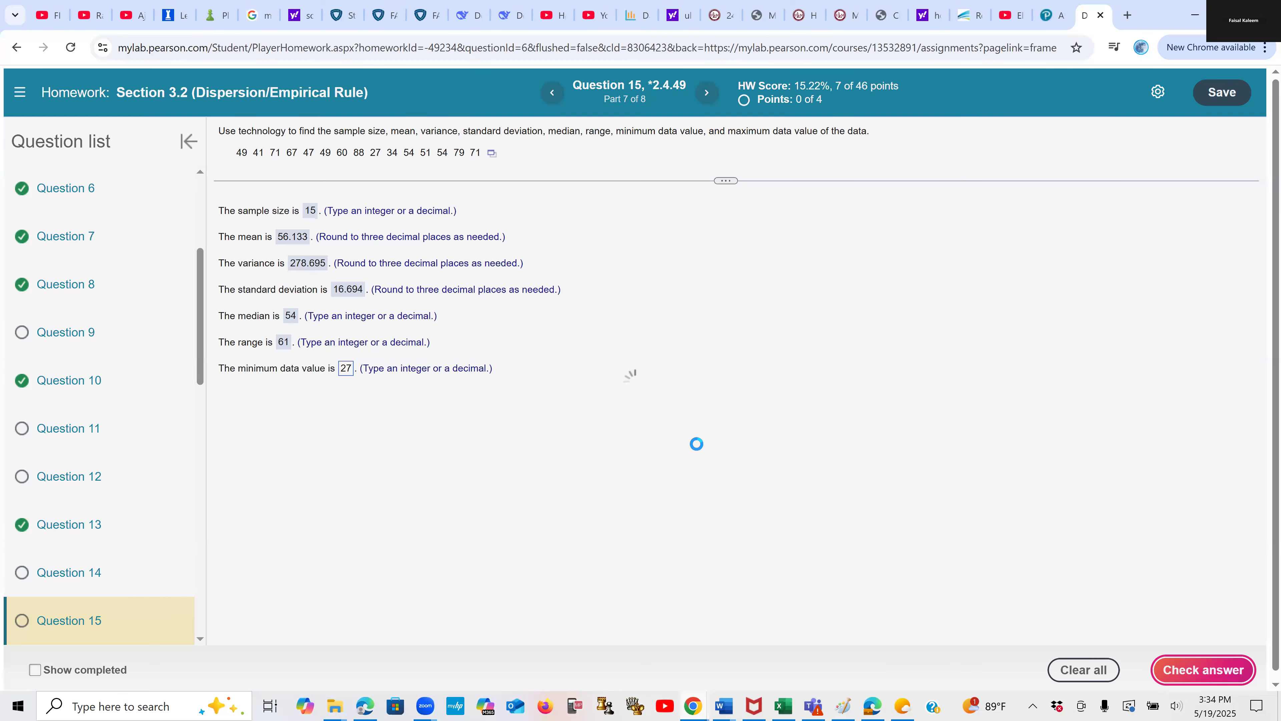
left_click(630, 410)
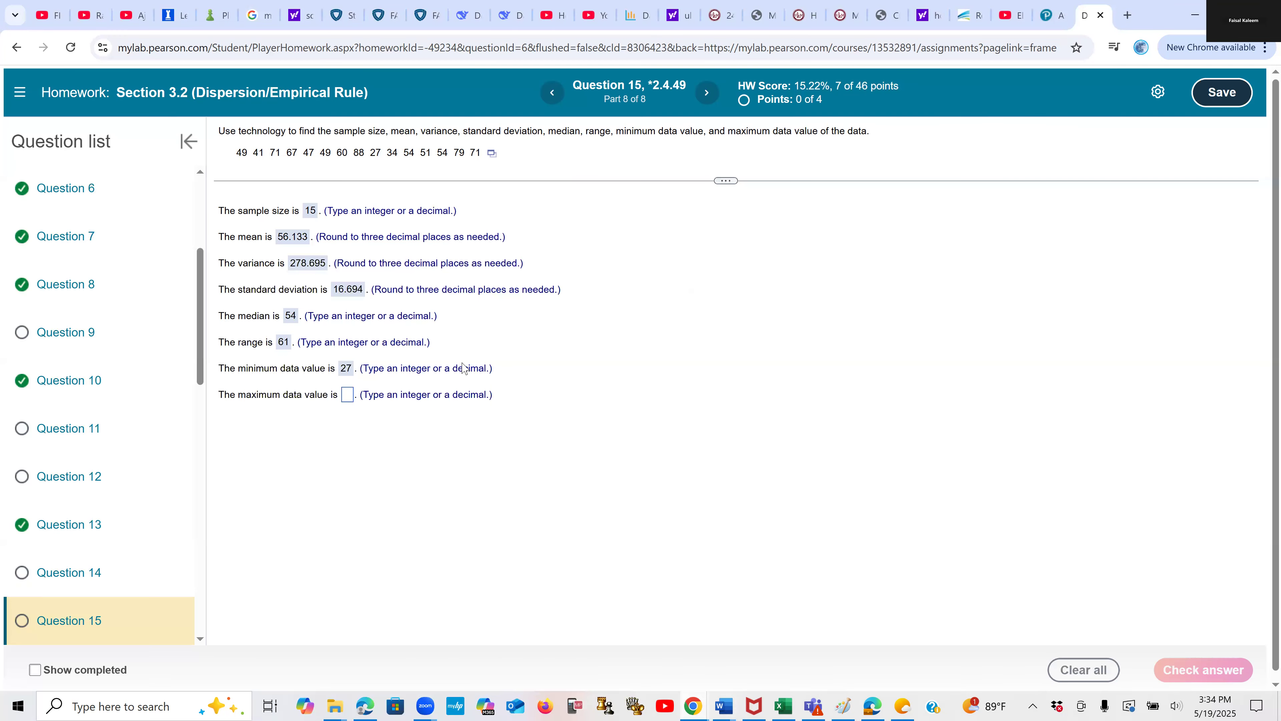
Step: Enter 88 as the maximum data value, check the answer, and continue to Question 16
left_click(347, 394)
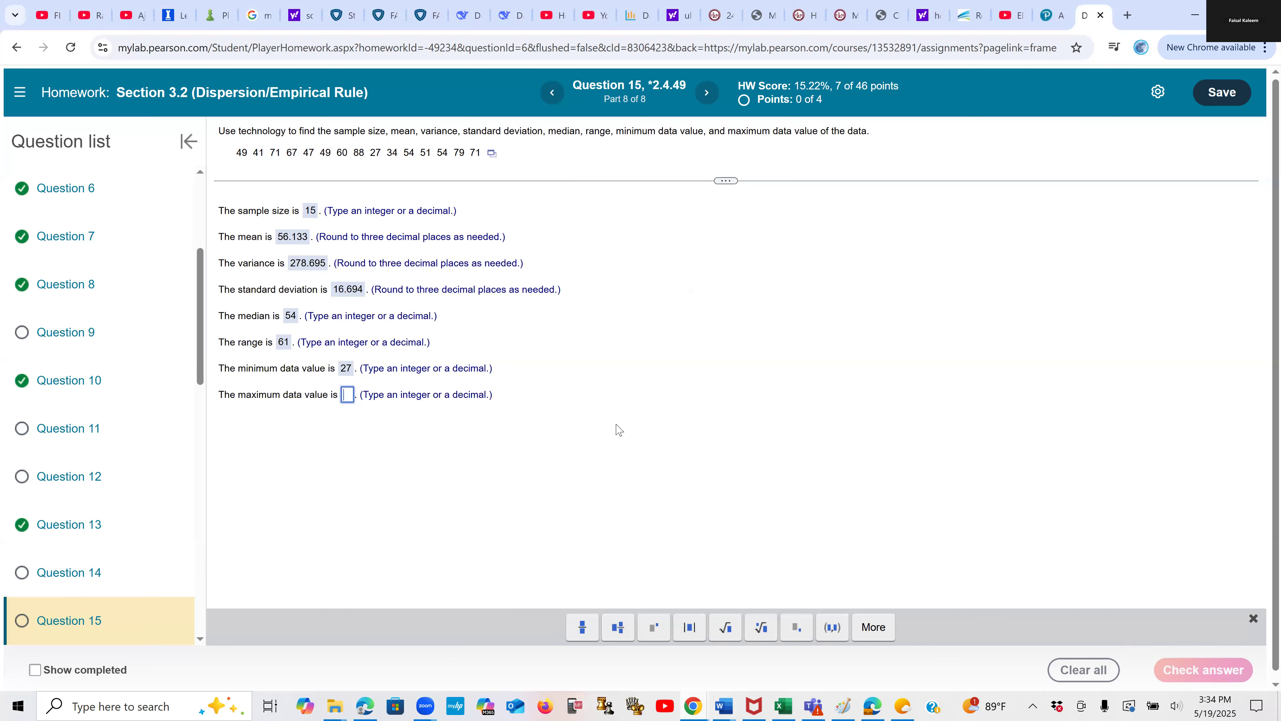
type("88")
left_click(1215, 671)
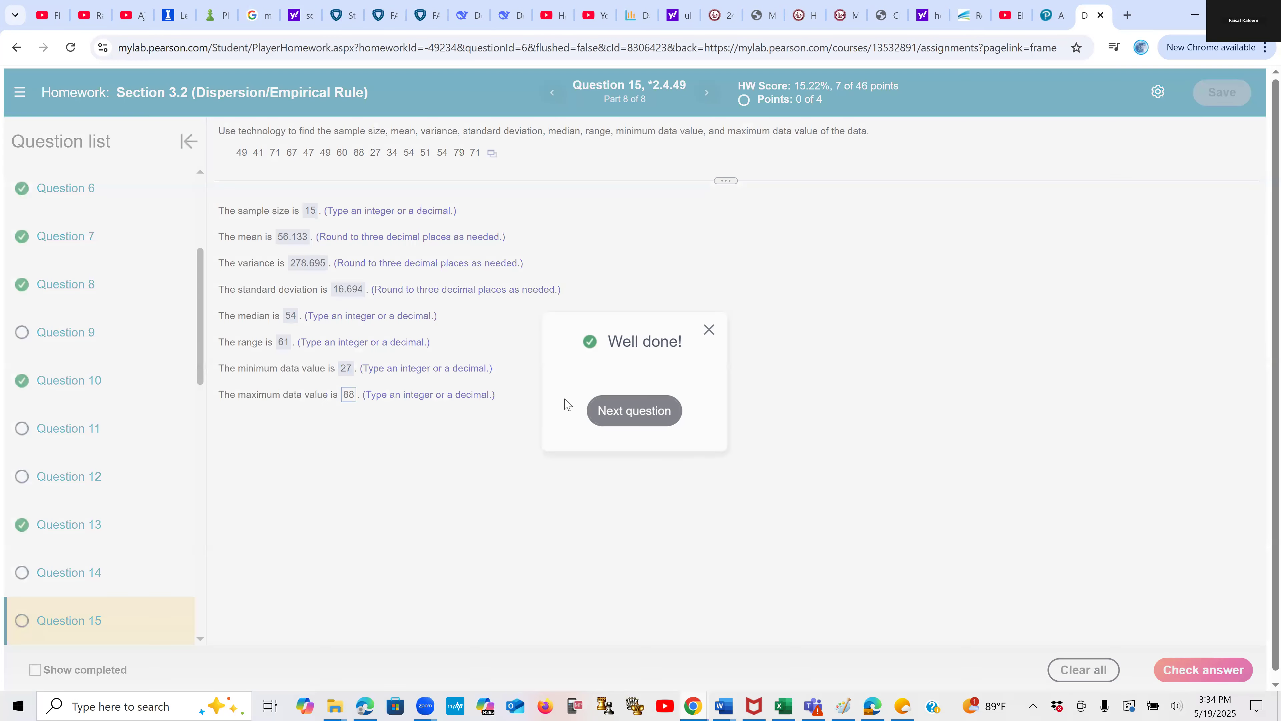
left_click(619, 410)
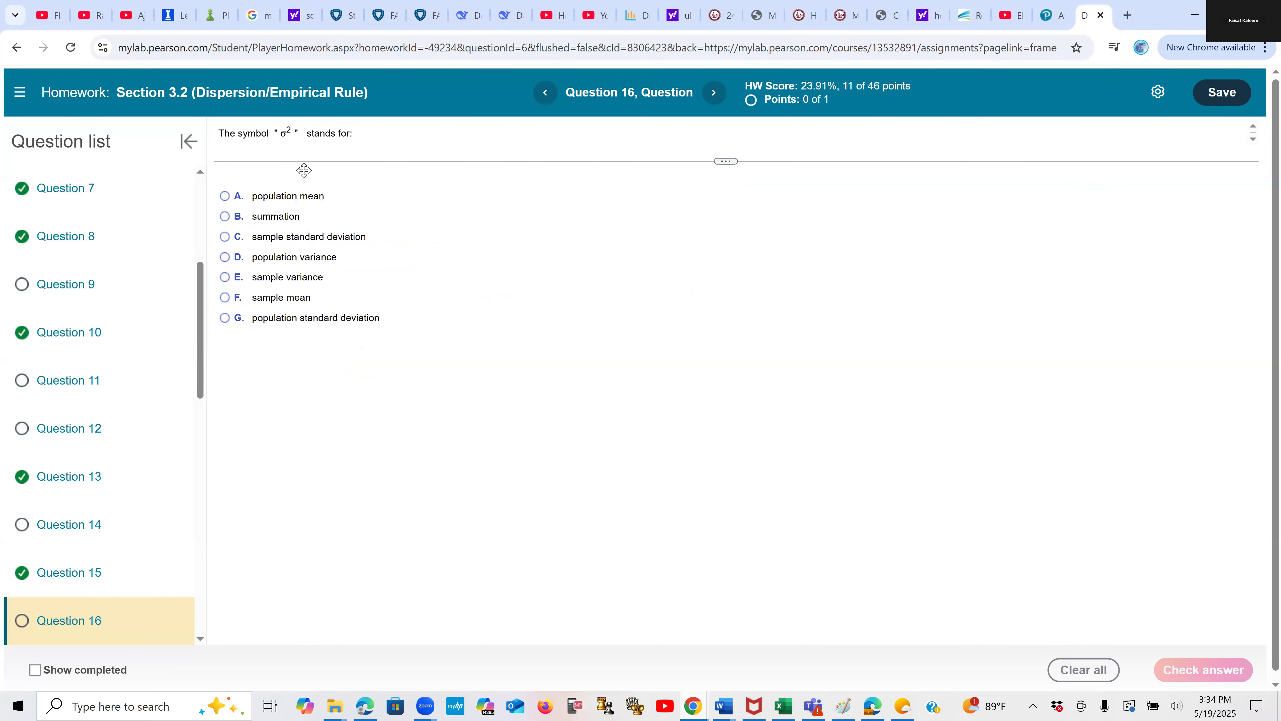
Step: Answer that the symbol σ² stands for population variance, check it, and continue to Question 17
left_click(225, 256)
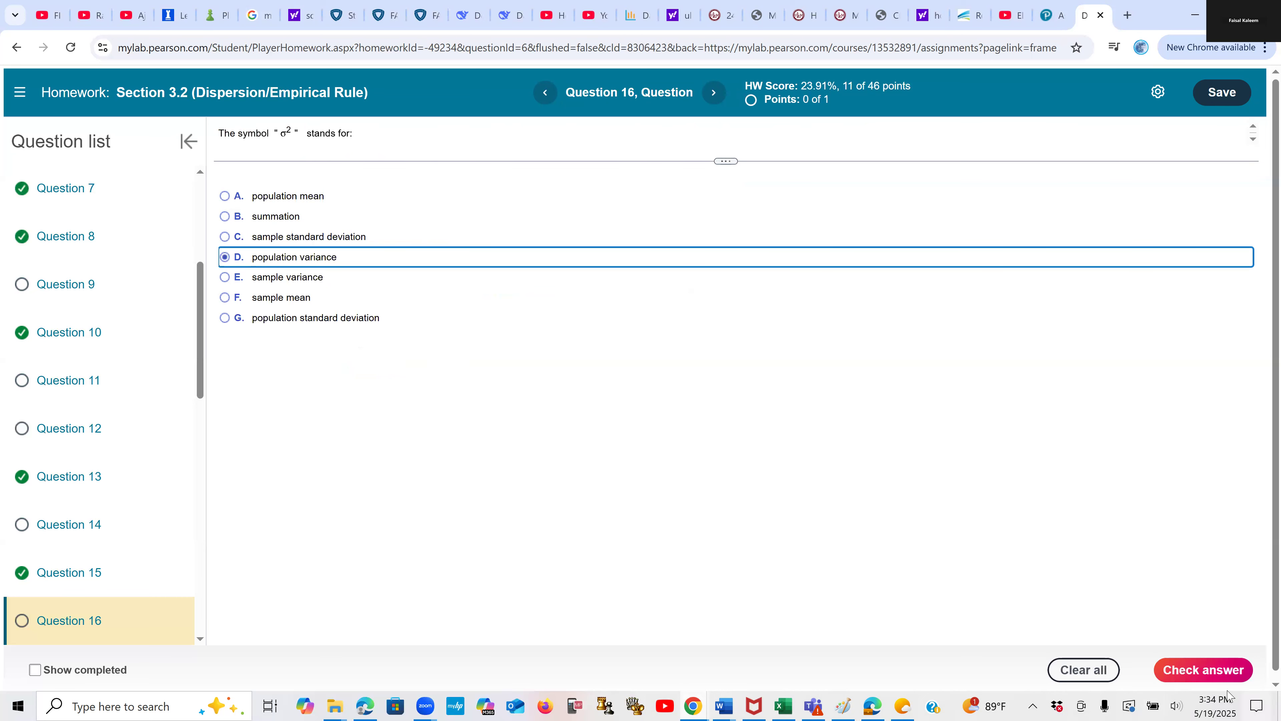
left_click(1200, 671)
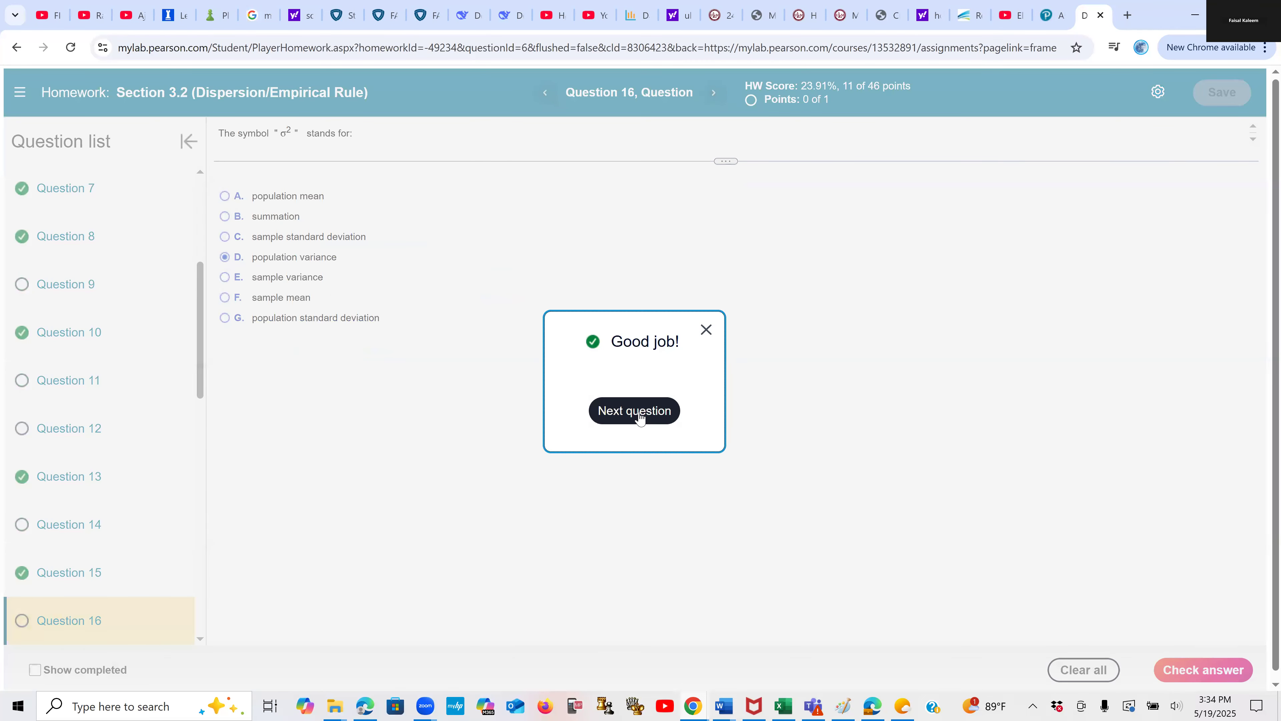
left_click(641, 415)
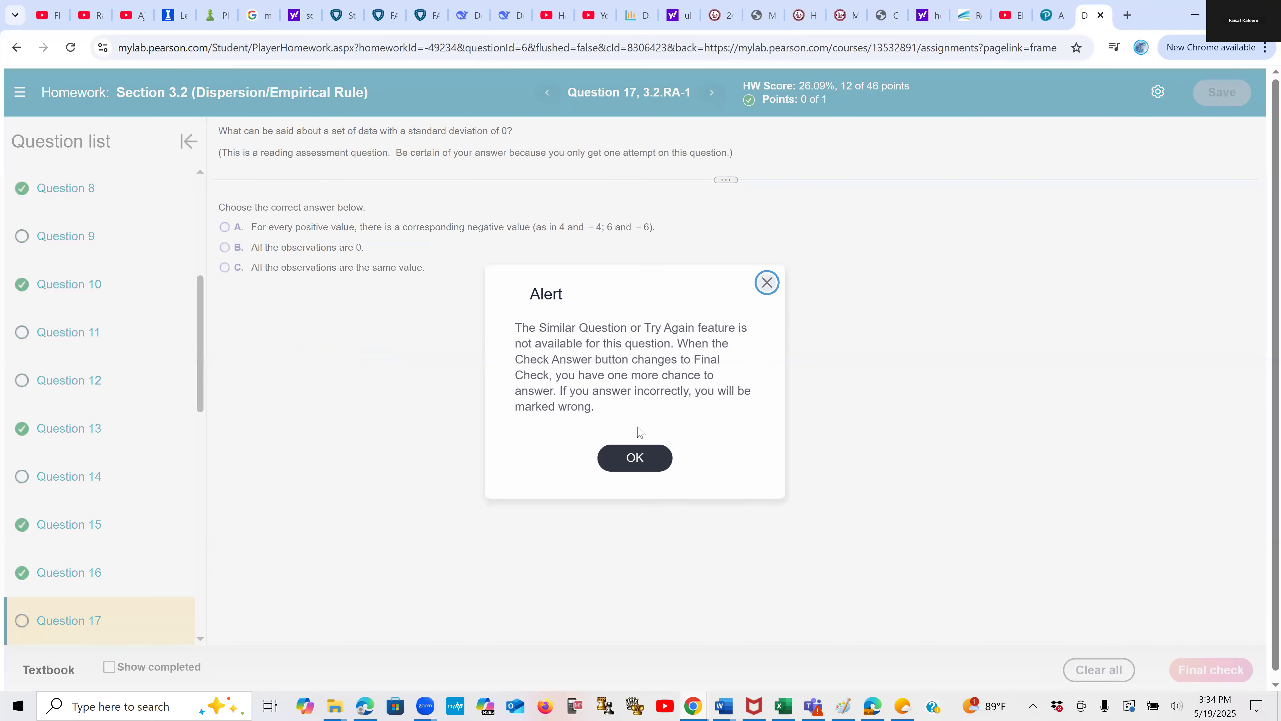
Step: Dismiss the one-attempt alert, answer Question 17 with "All the observations are the same value," submit it, and continue to Question 18
left_click(636, 460)
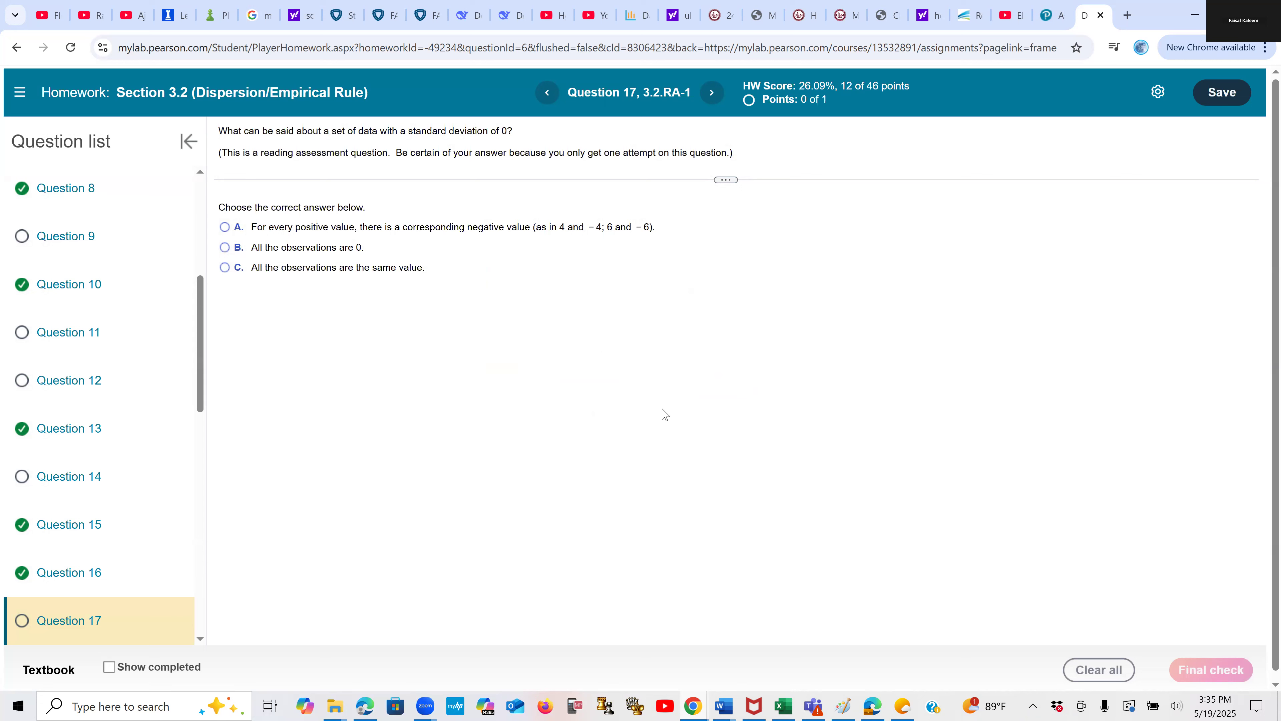
left_click(225, 267)
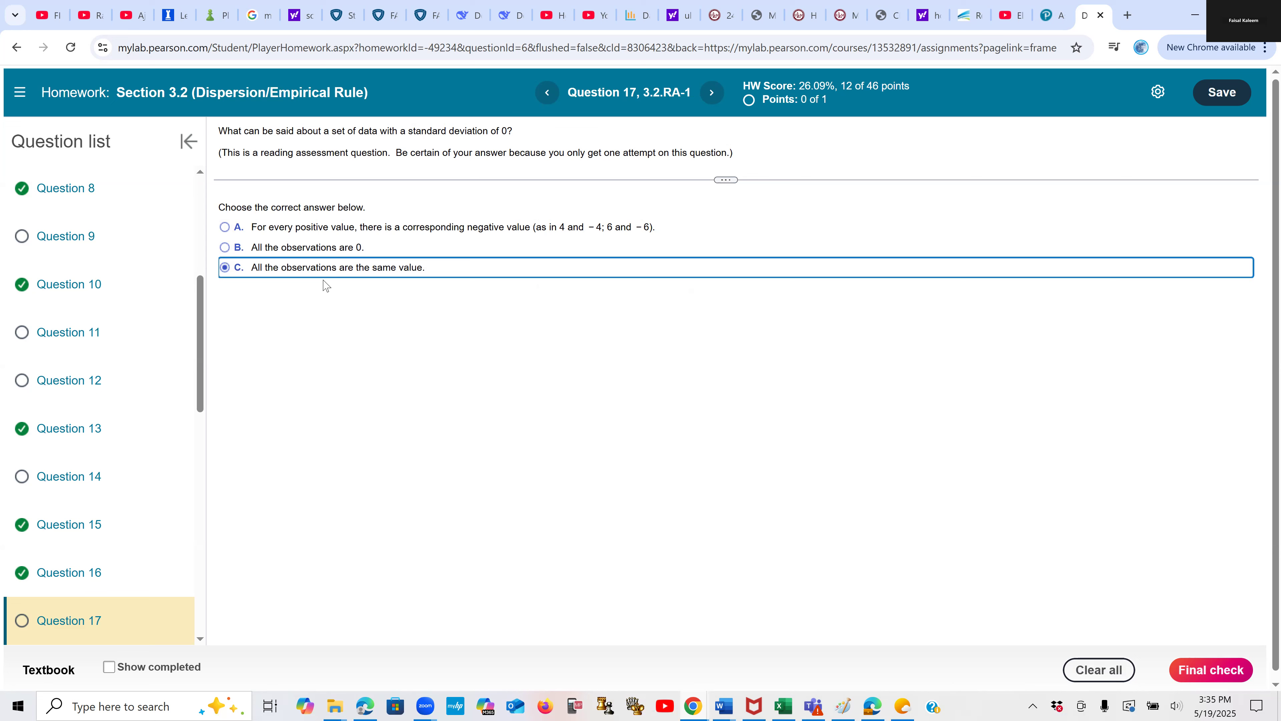
key("Return")
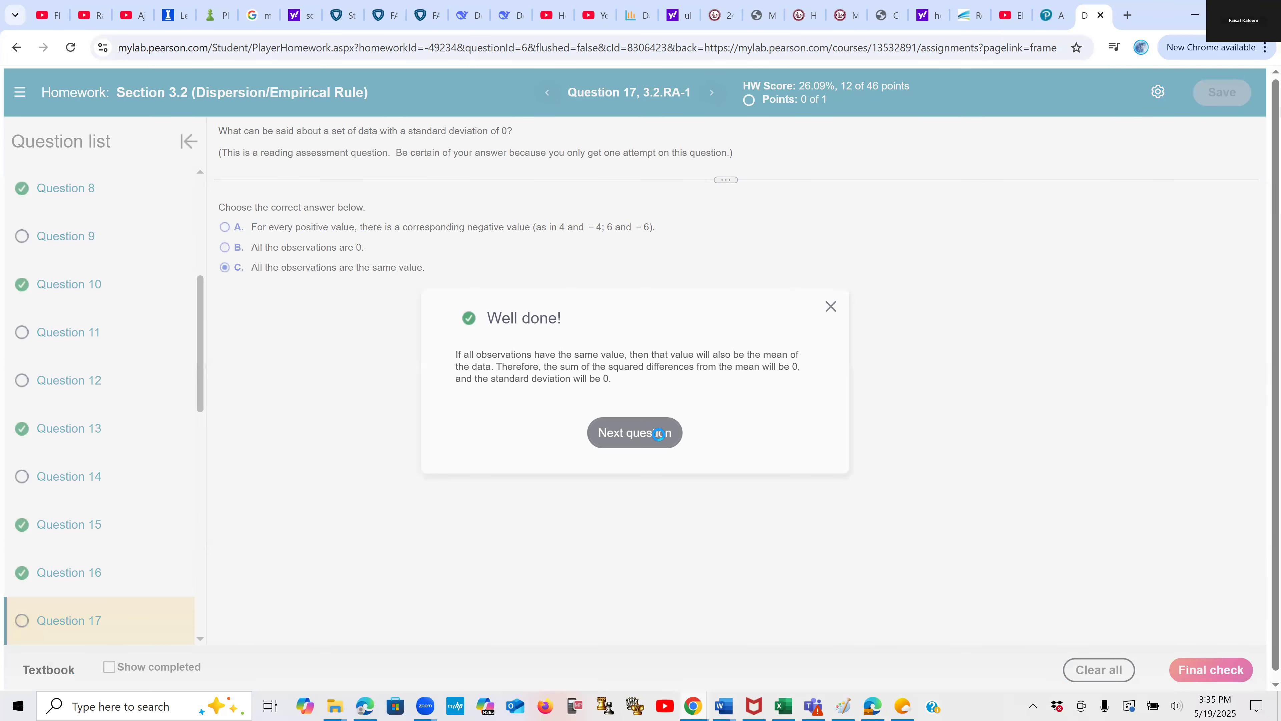
left_click(658, 433)
Step: Dismiss the alert, enter 10 as the standard deviation in Question 18, check the answer, and continue to Question 19
left_click(655, 462)
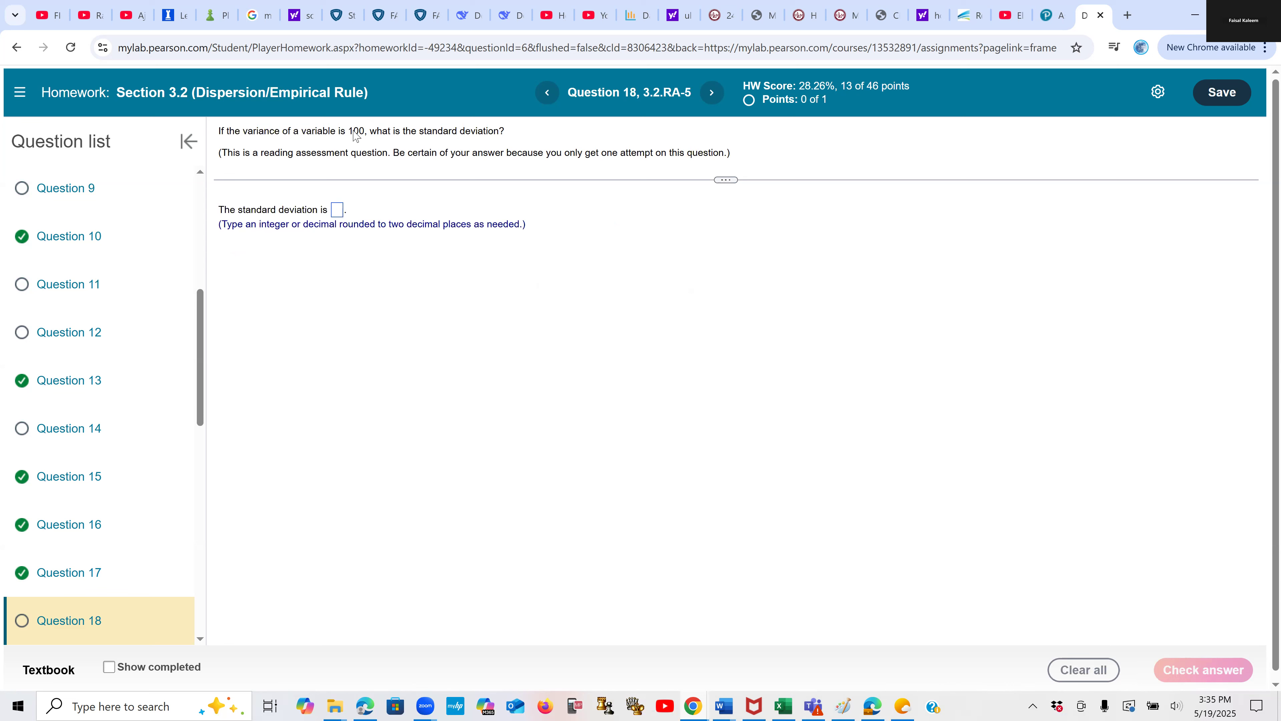
left_click(337, 209)
type("1")
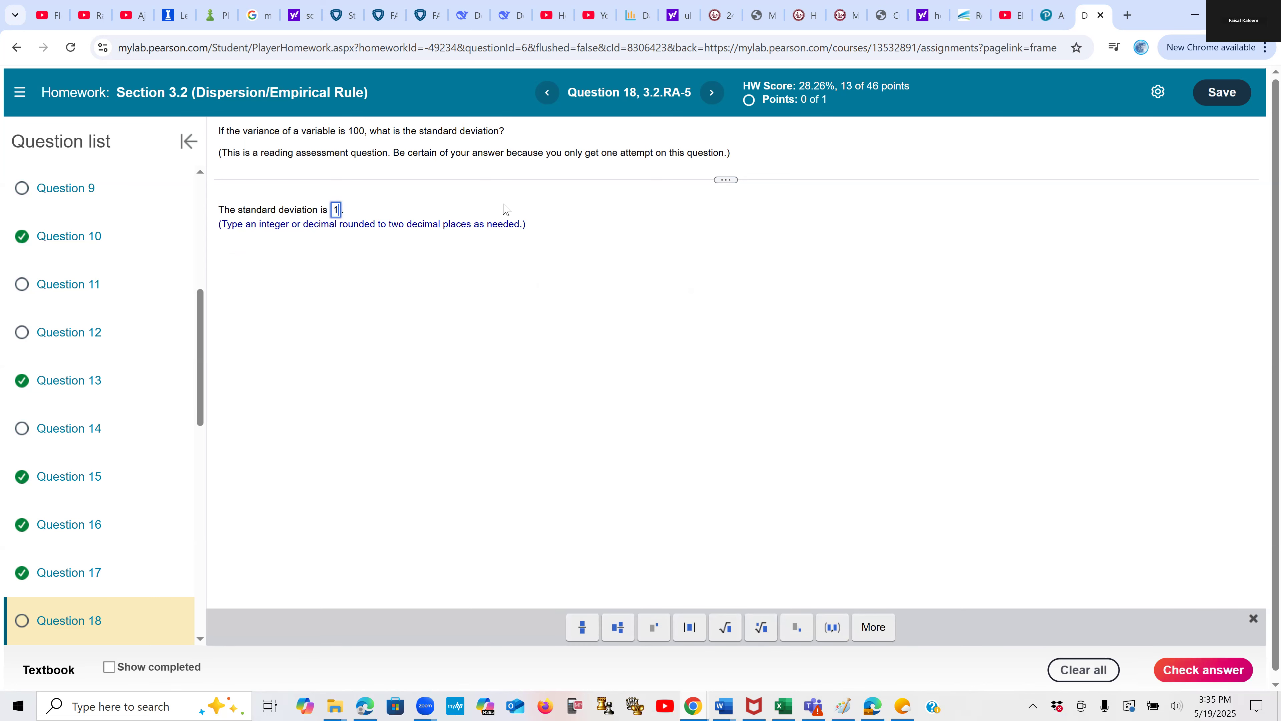
type("0")
left_click(1212, 667)
left_click(635, 409)
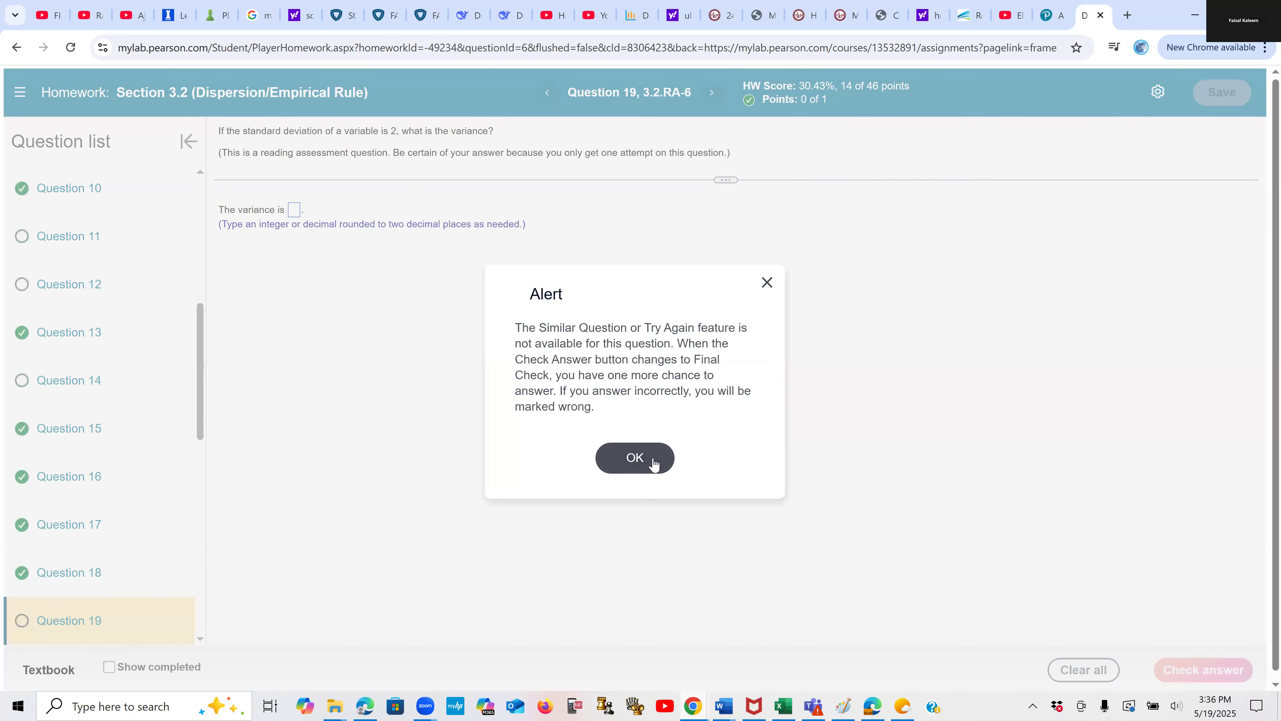
Step: Dismiss the alert, enter 4 as the variance in Question 19, check the answer, and continue to Question 20
left_click(653, 460)
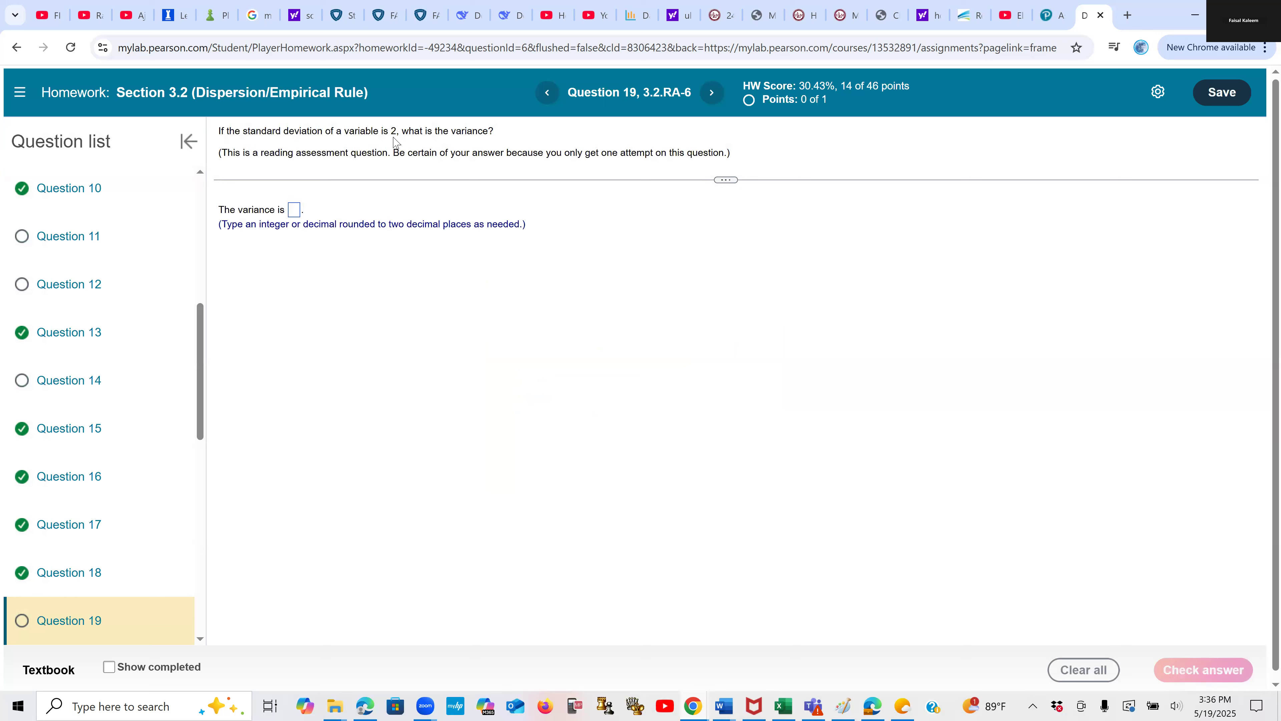
left_click(295, 211)
type("4")
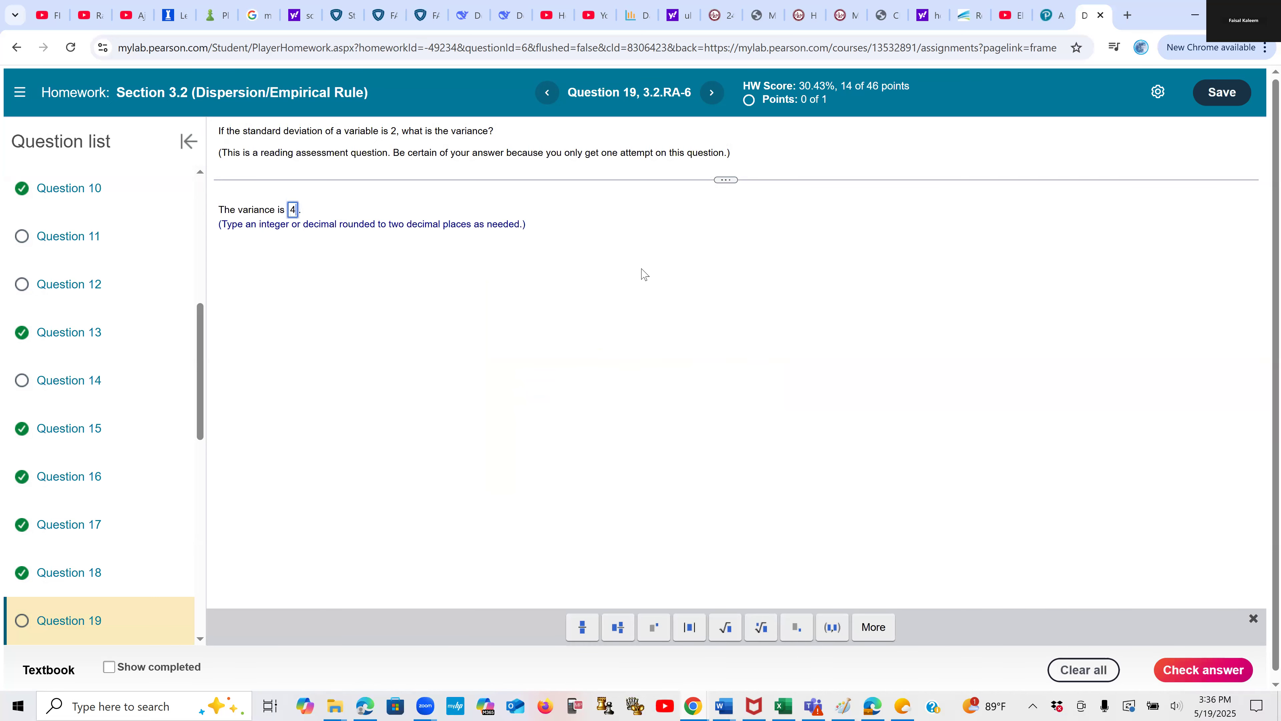
left_click(1200, 669)
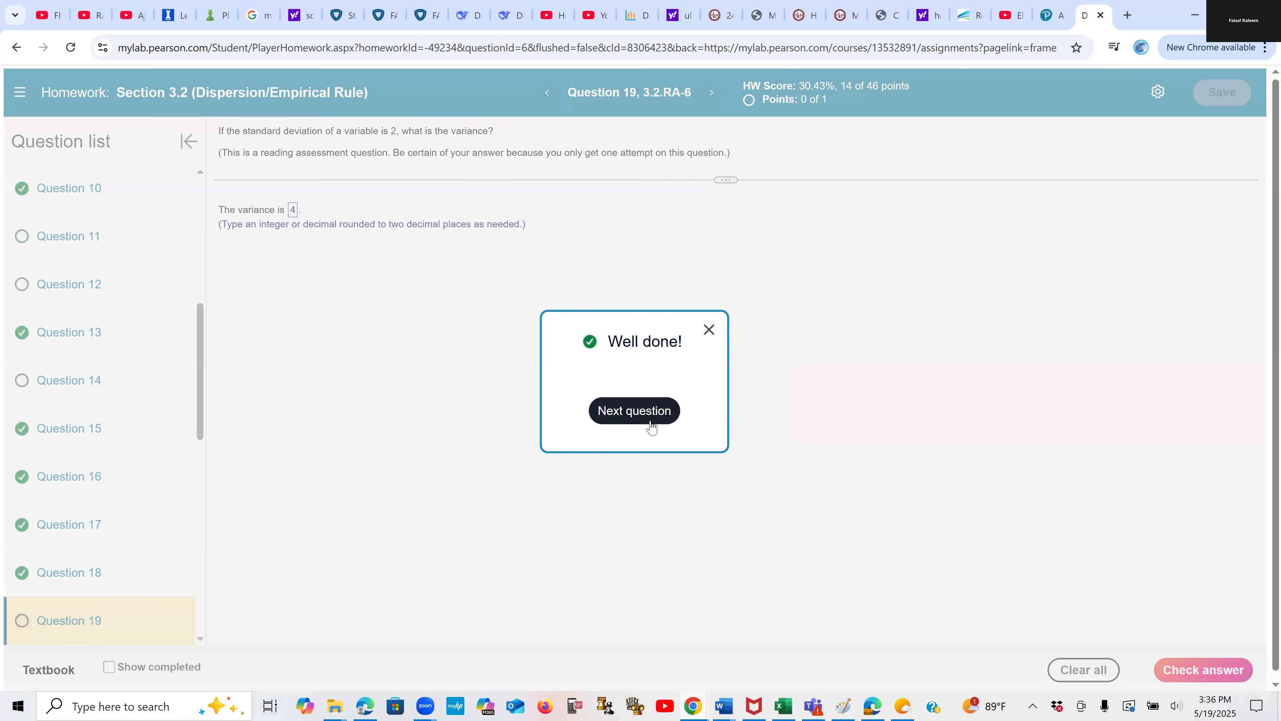
left_click(640, 413)
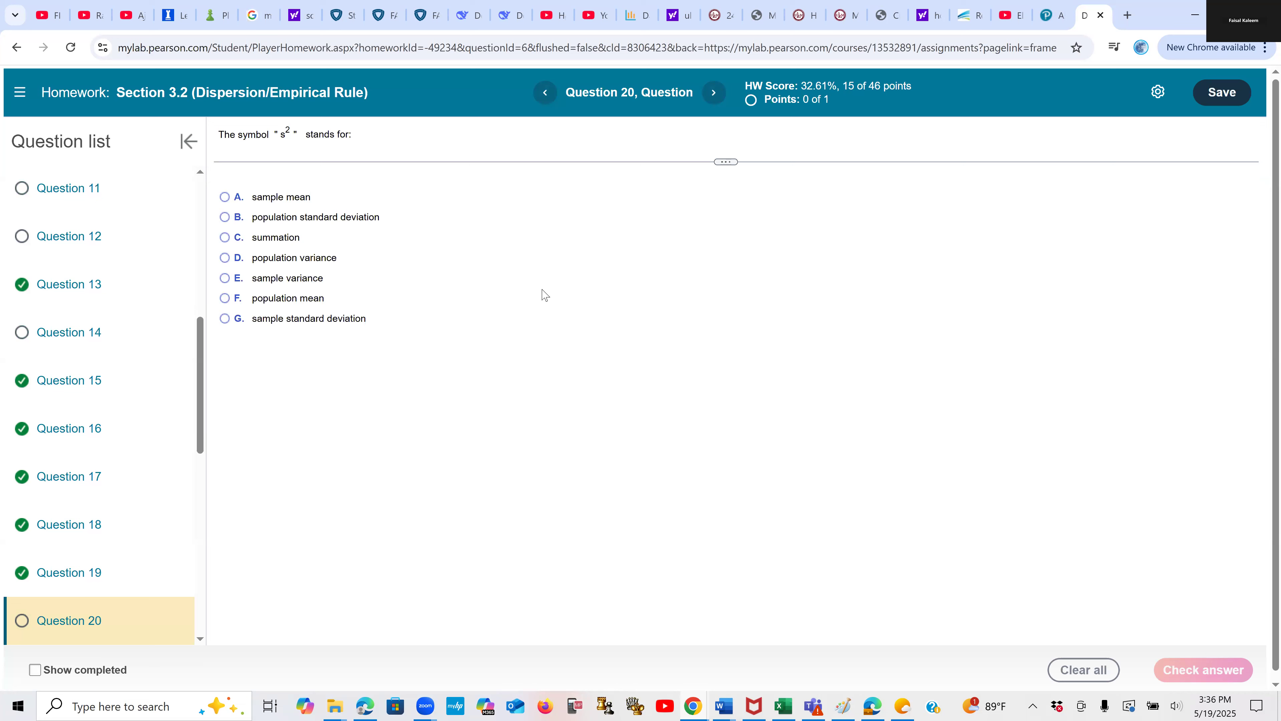
Step: Answer that the symbol s² stands for sample variance, check it, and continue to Question 21
left_click(225, 278)
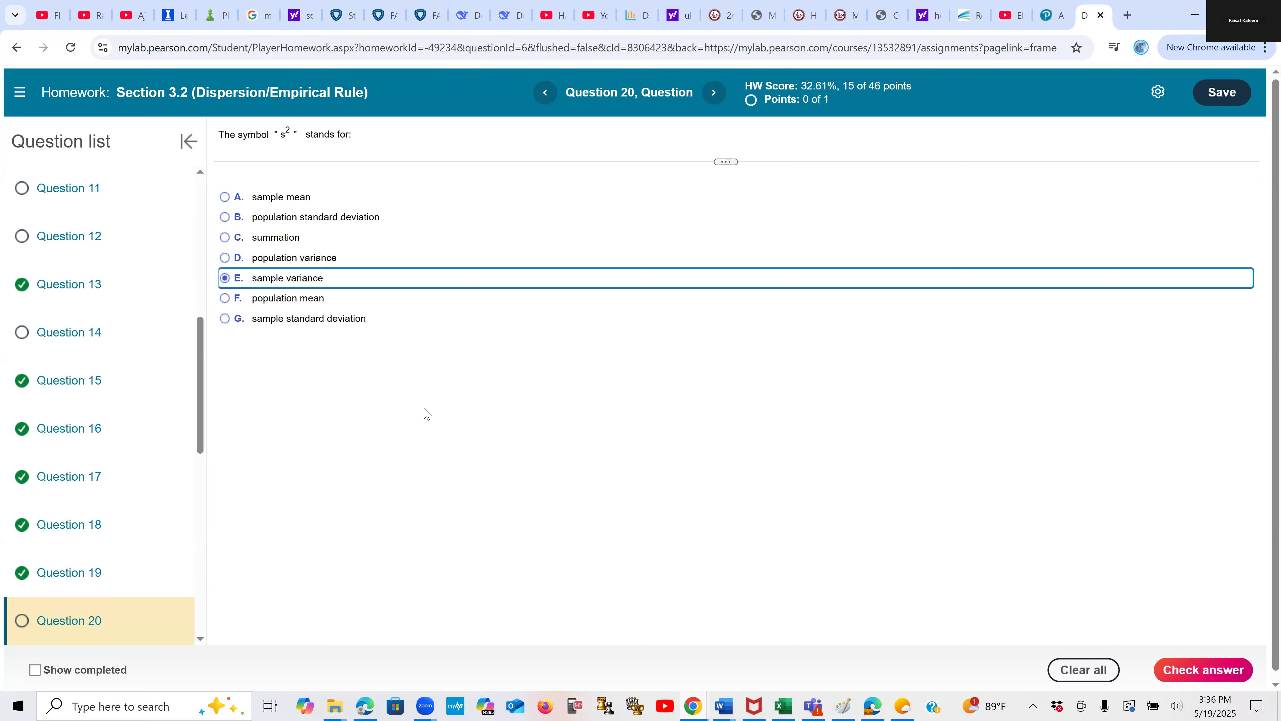
left_click(1203, 669)
left_click(644, 412)
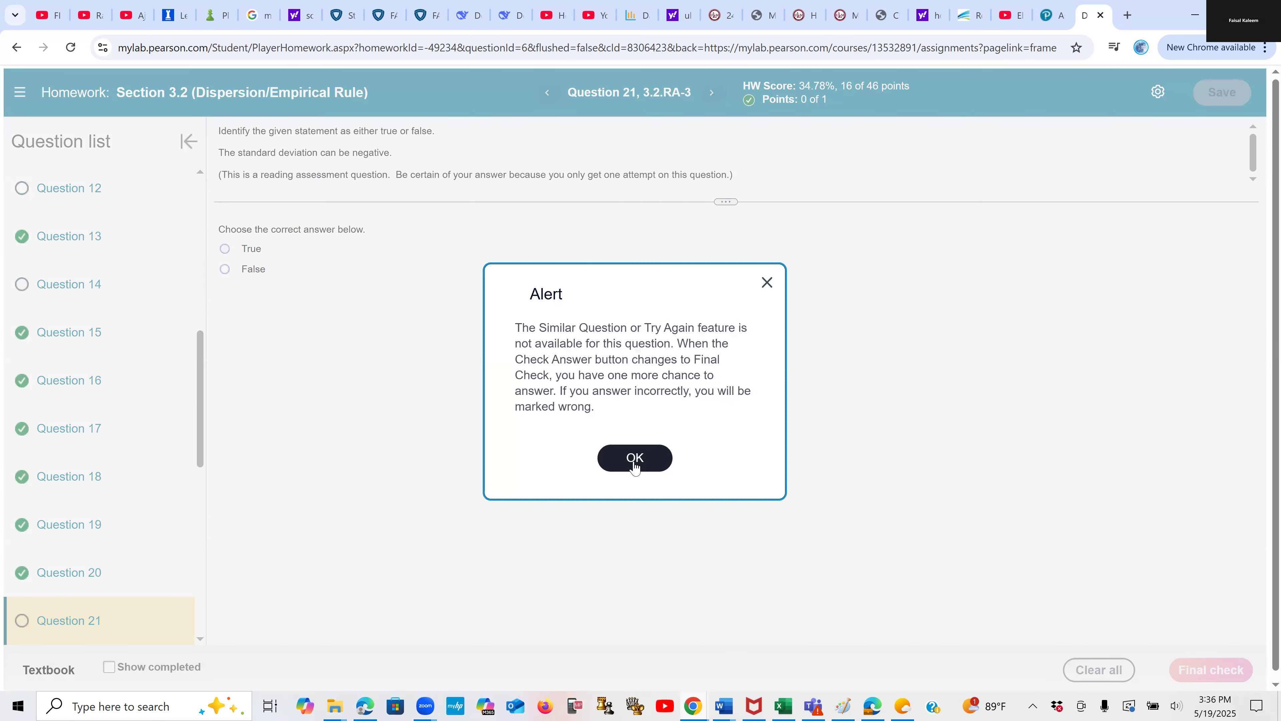
Step: Dismiss the alert, mark "The standard deviation can be negative" as False, submit the final answer, and close the feedback
left_click(634, 457)
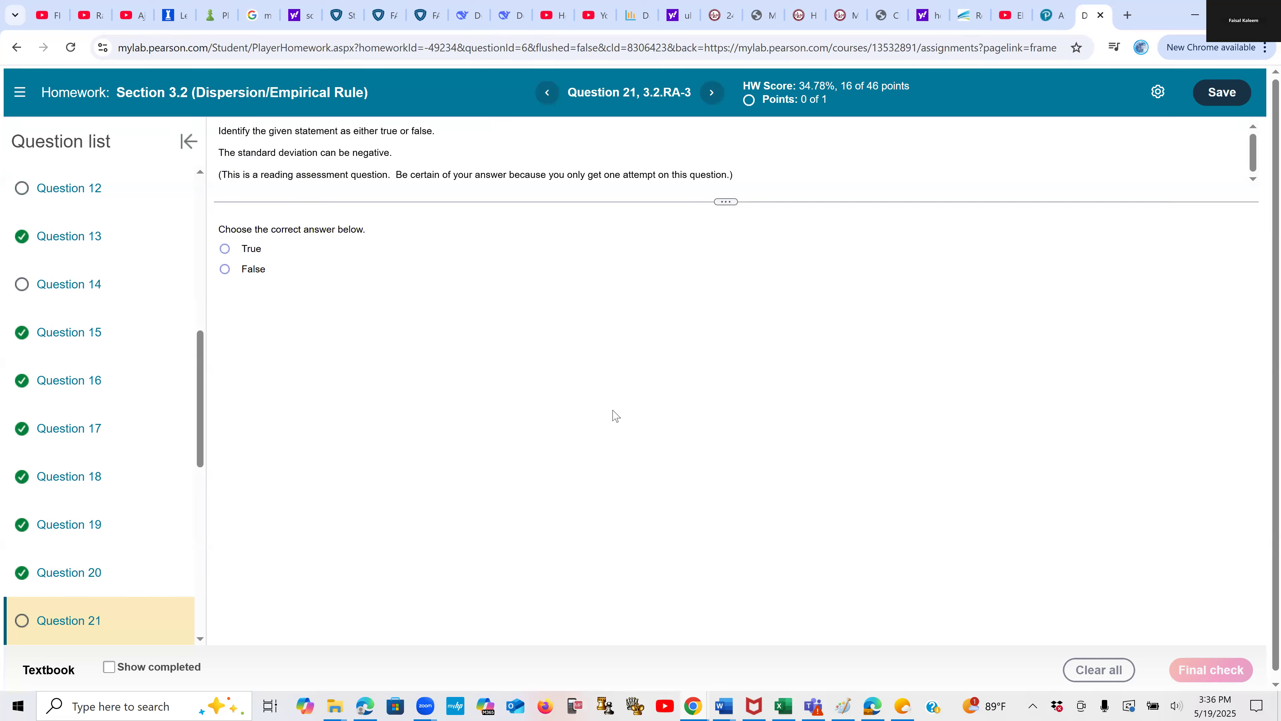
left_click(226, 270)
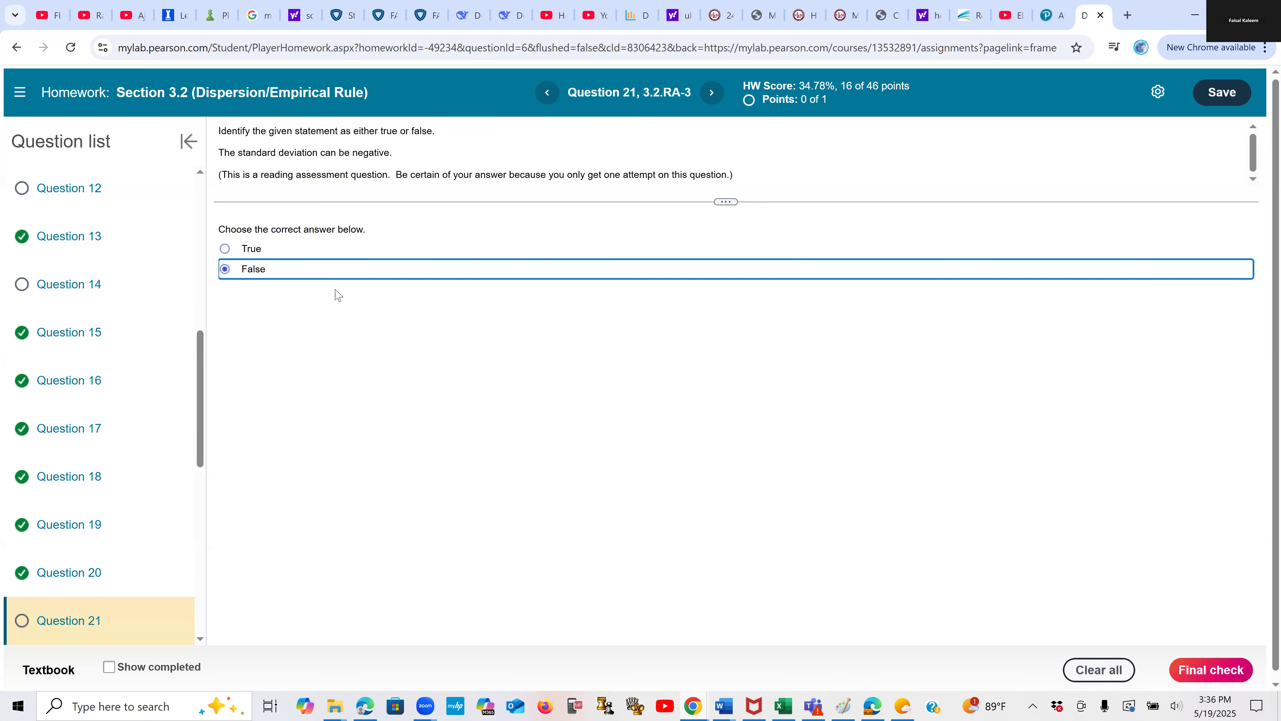
left_click(1213, 674)
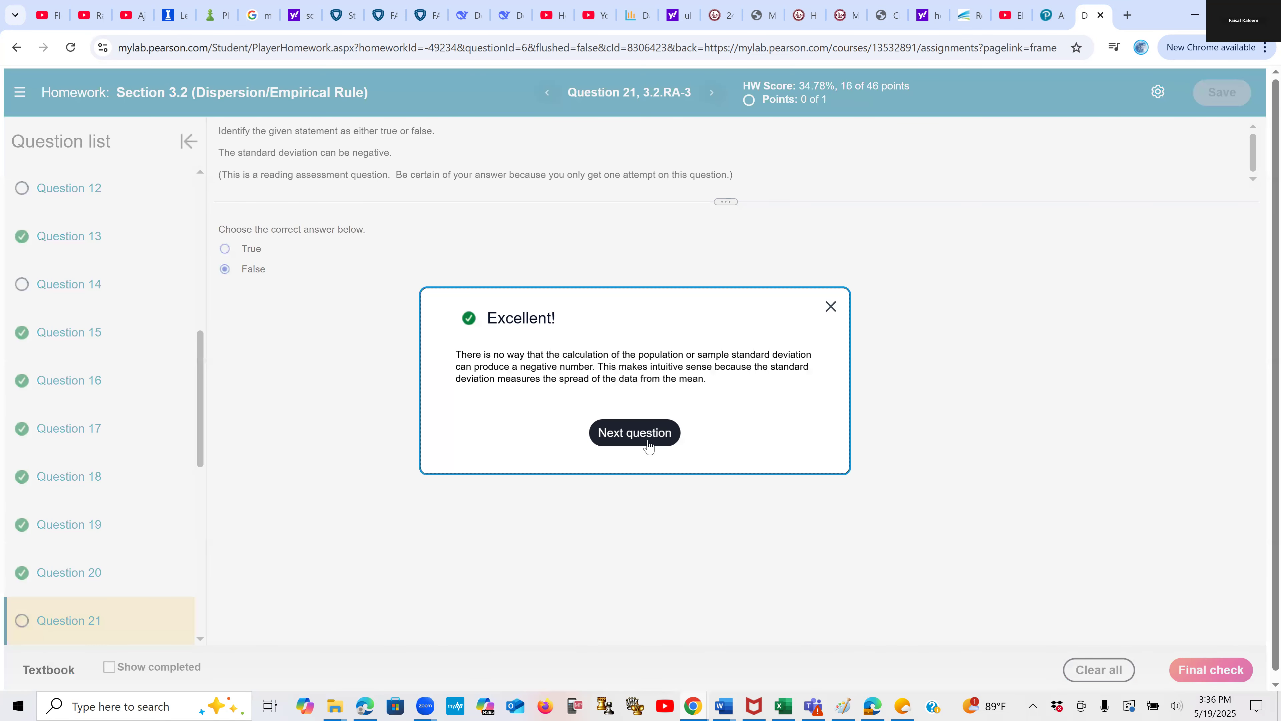
left_click(830, 306)
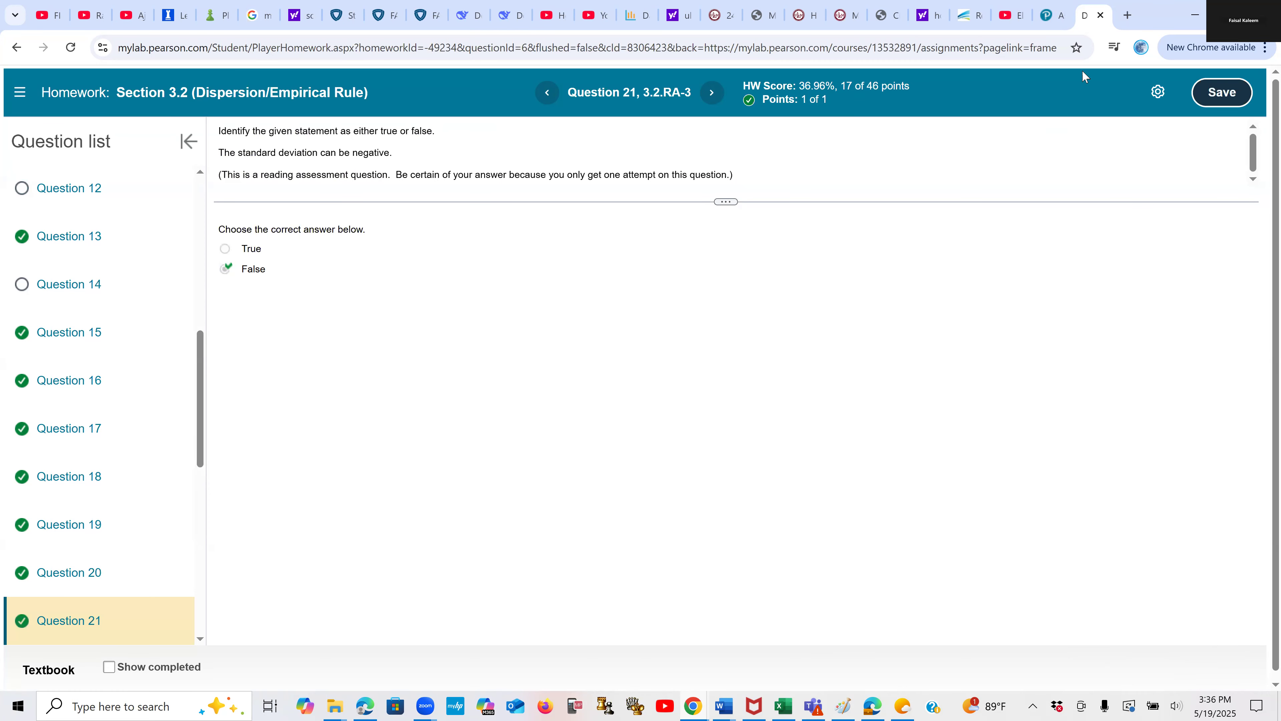